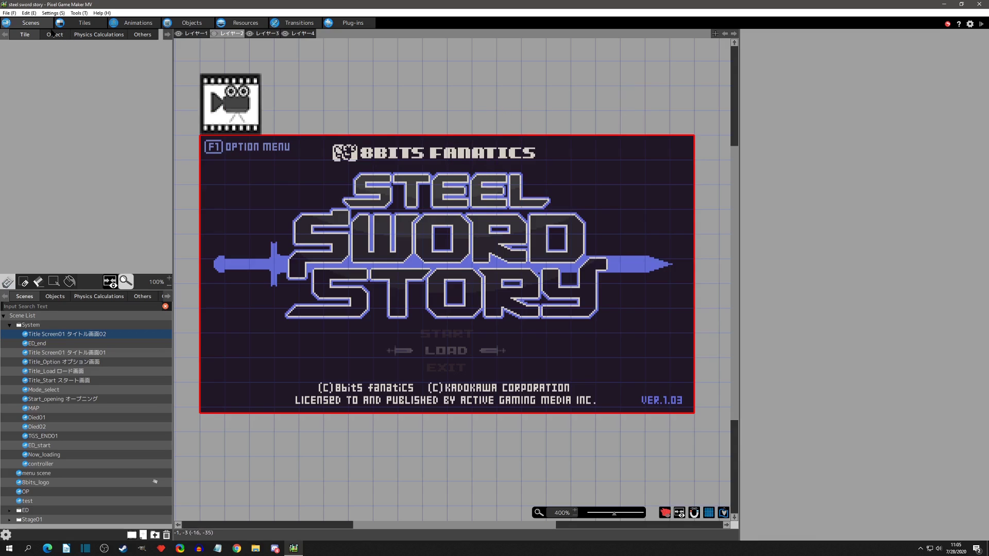
Step: Close the project, look through the sample projects, and reopen Steel Sword Story SAMPLE from the recent projects
left_click(10, 13)
left_click(13, 41)
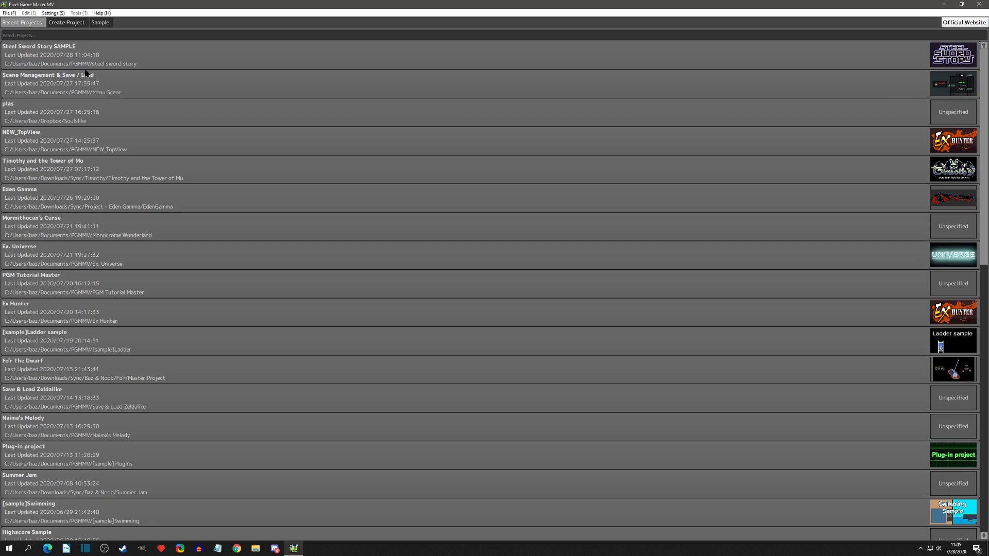
left_click(101, 22)
scroll(567, 284, "down", 1)
left_click(23, 22)
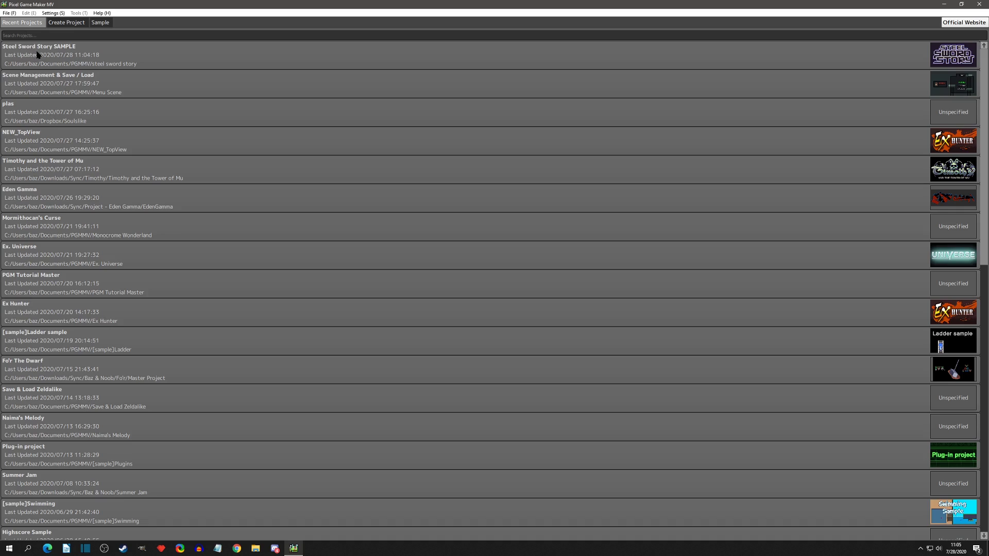
double_click(145, 59)
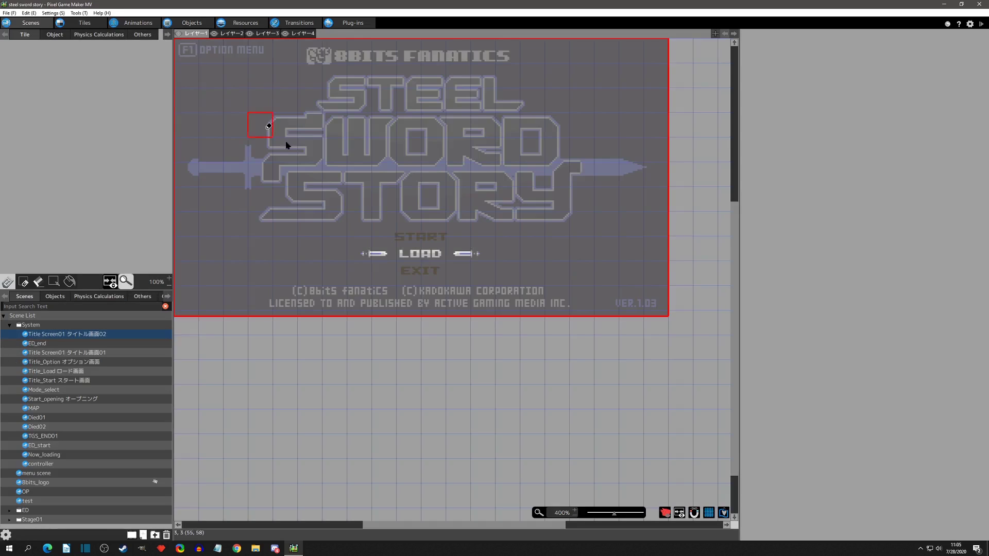
Step: Open the load_menu object from the System folder and examine its action program
left_click(189, 20)
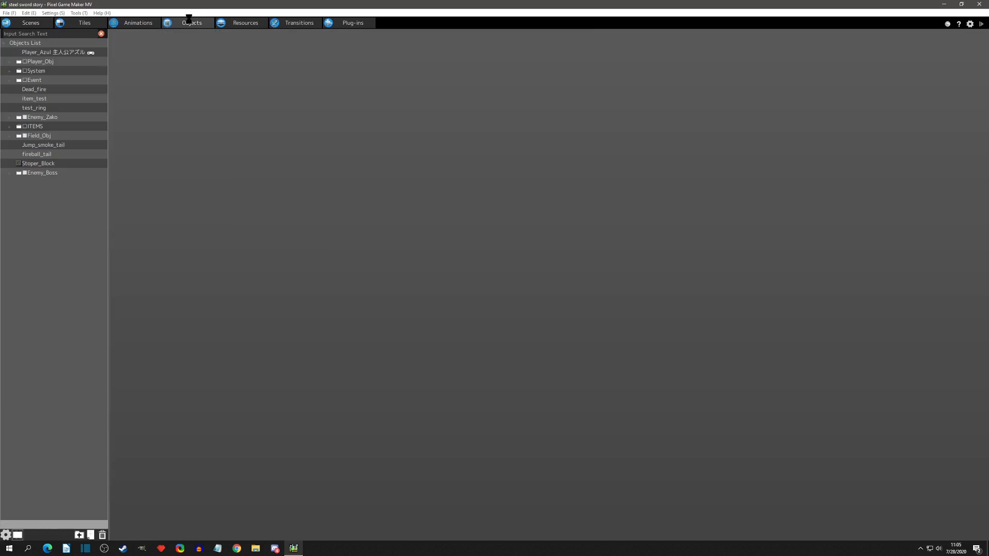
double_click(36, 71)
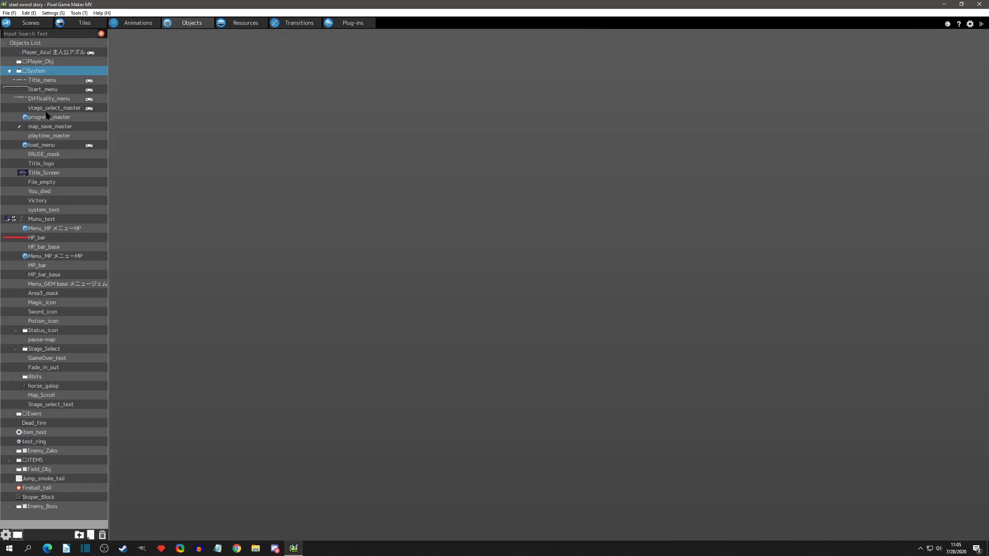
left_click(52, 146)
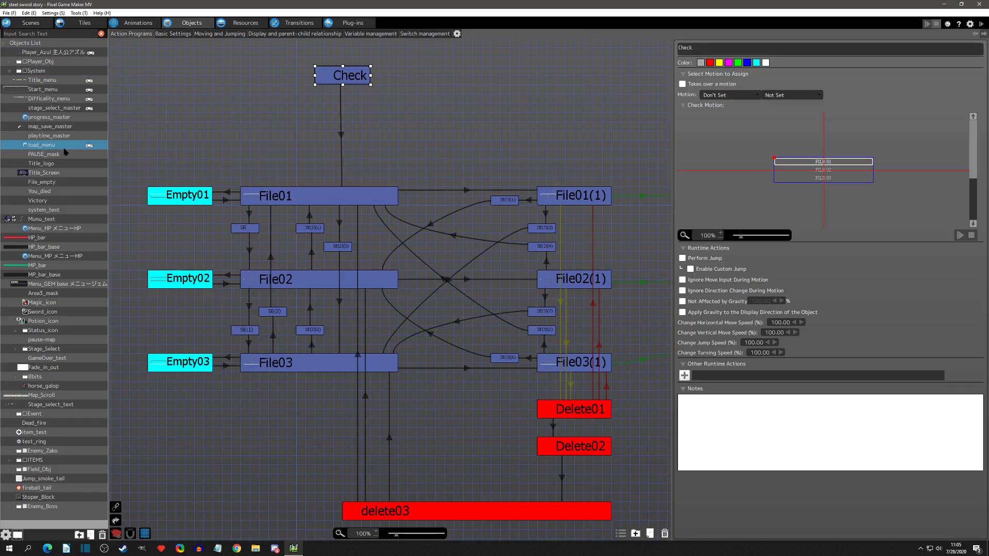
middle_click_drag(340, 235, 337, 222)
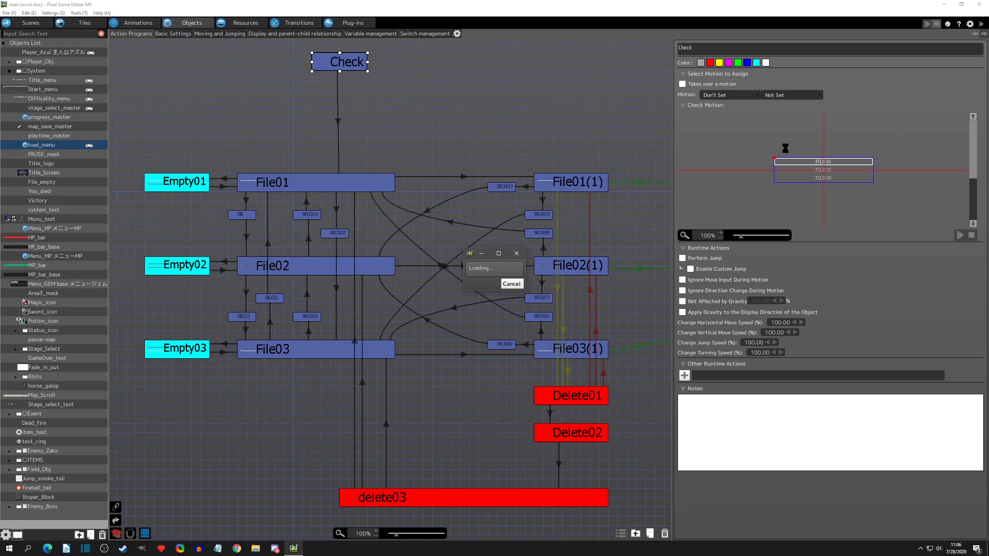
Step: In the test-play game, open the Load screen, browse the three save files, and return to the title screen
left_click_drag(635, 132, 620, 130)
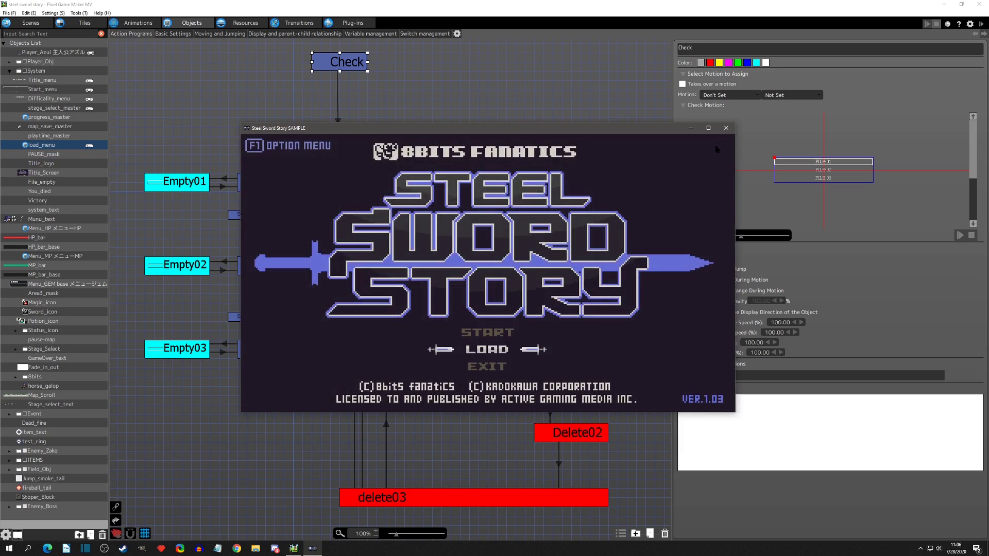
key("Return")
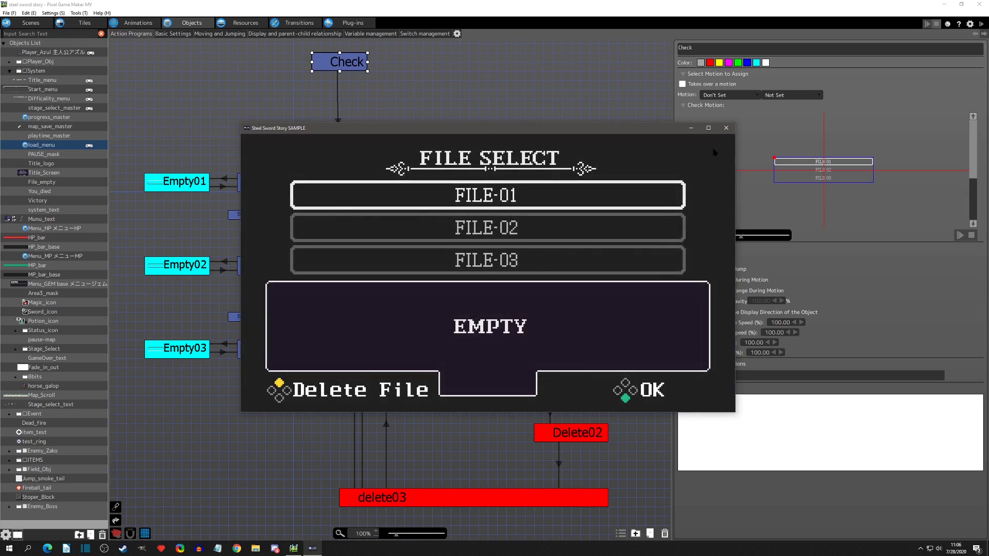
key("Down")
key("Down")
key("Up")
key("Up")
key("Down")
key("Down")
key("Up")
key("Up")
key("Escape")
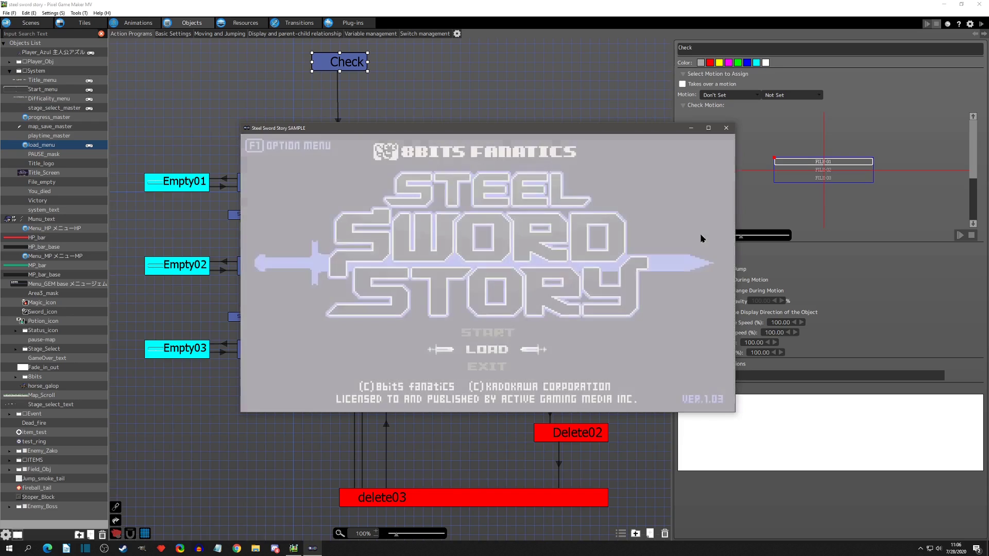
Step: Start a new Casual game in the FILE-01 save slot and enter the first stage
key("Up")
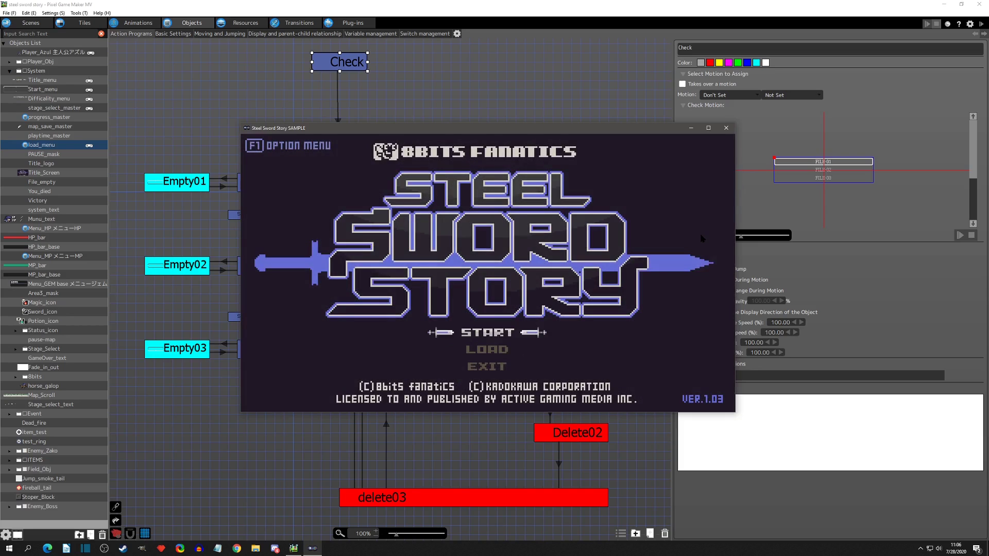
key("Return")
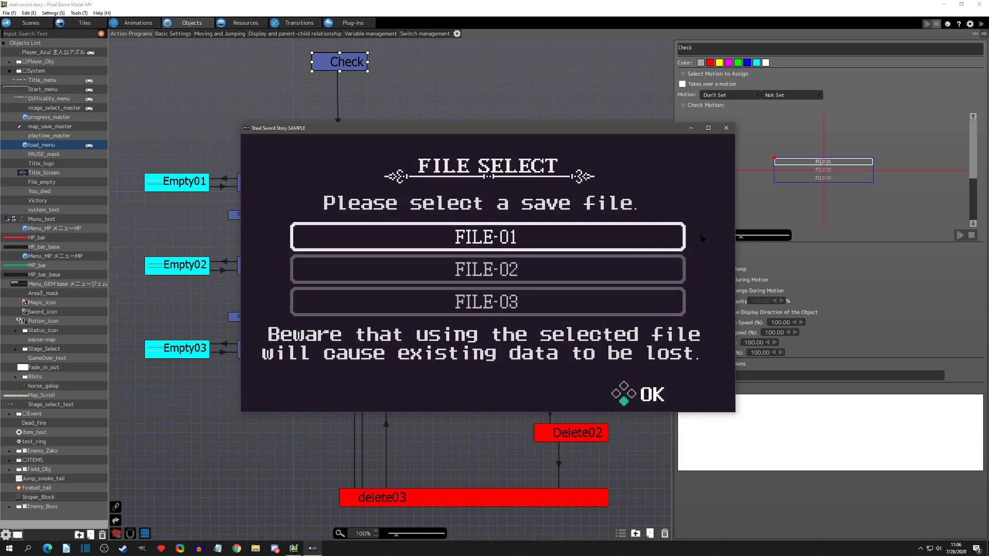
key("Down")
key("Up")
key("Return")
key("Return")
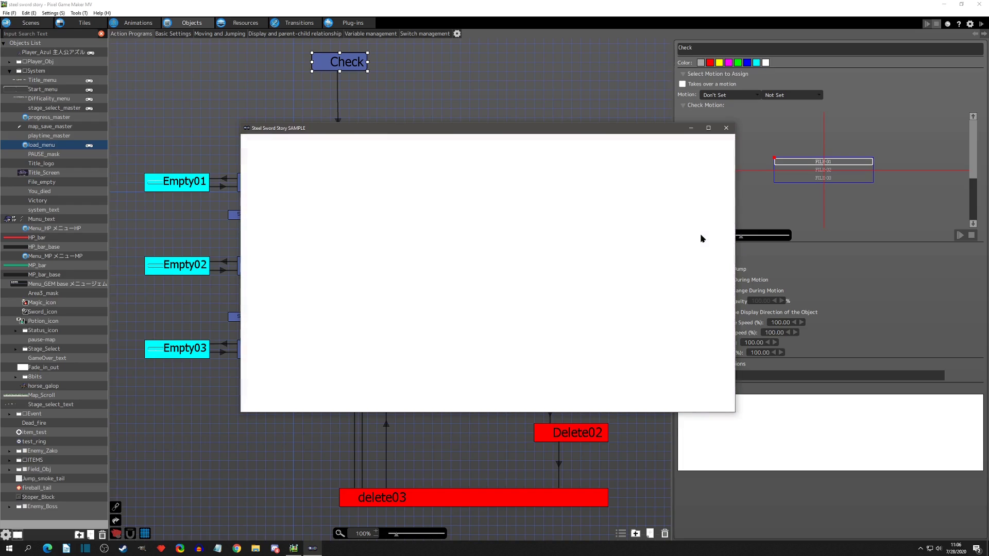
key("Return")
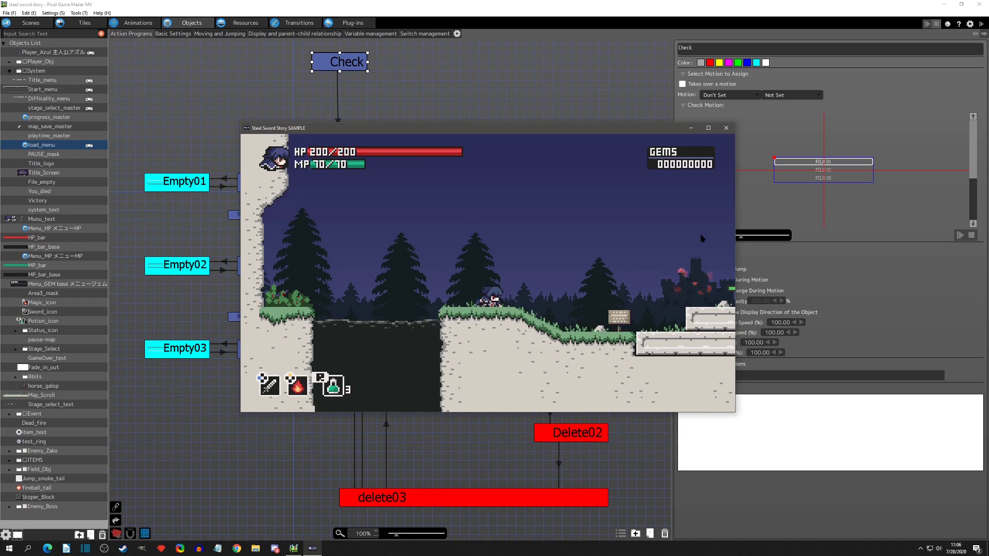
Step: Defeat the enemy on the stone platform, collect its gems, and walk back past the signpost
key("Right")
key("z")
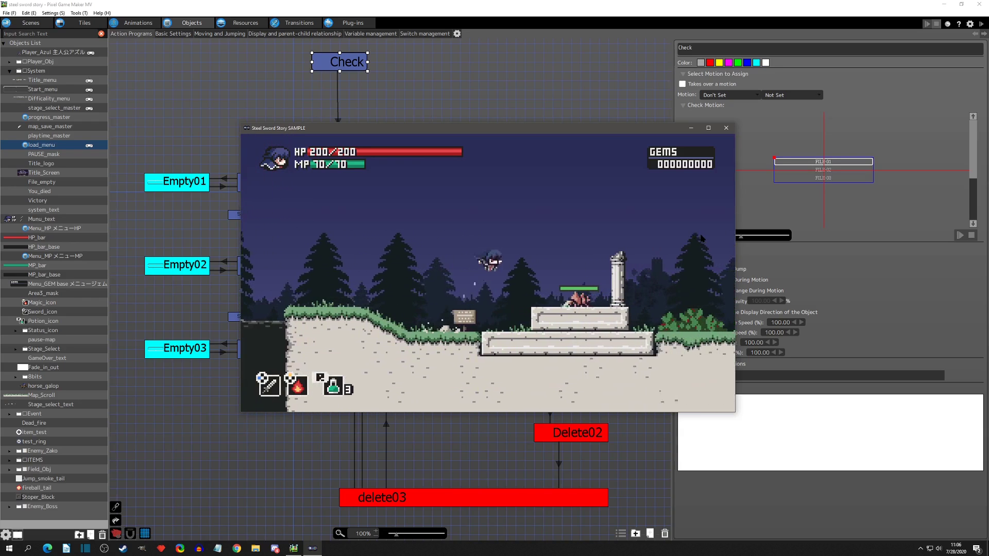
key("Right")
key("x")
key("Right")
key("z")
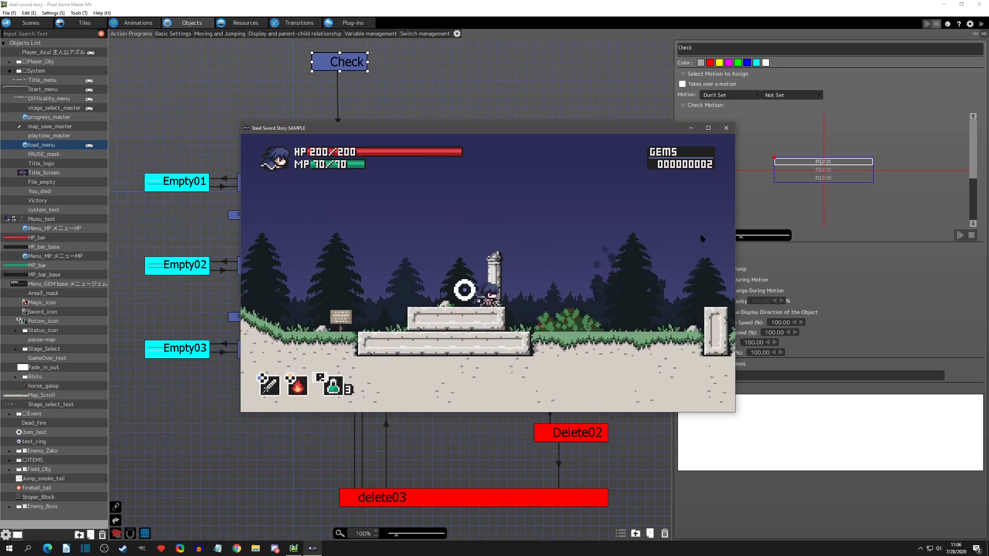
key("Left")
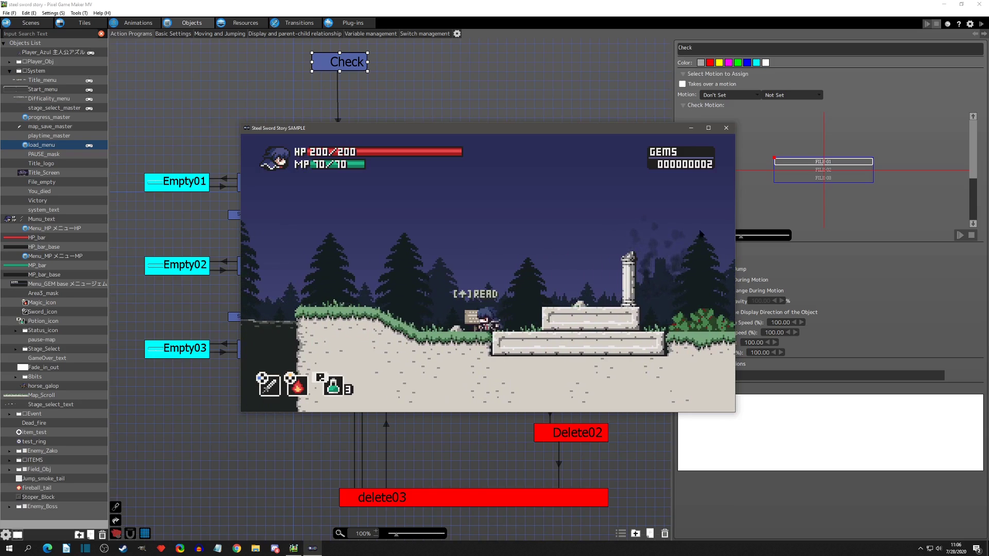
key("Left")
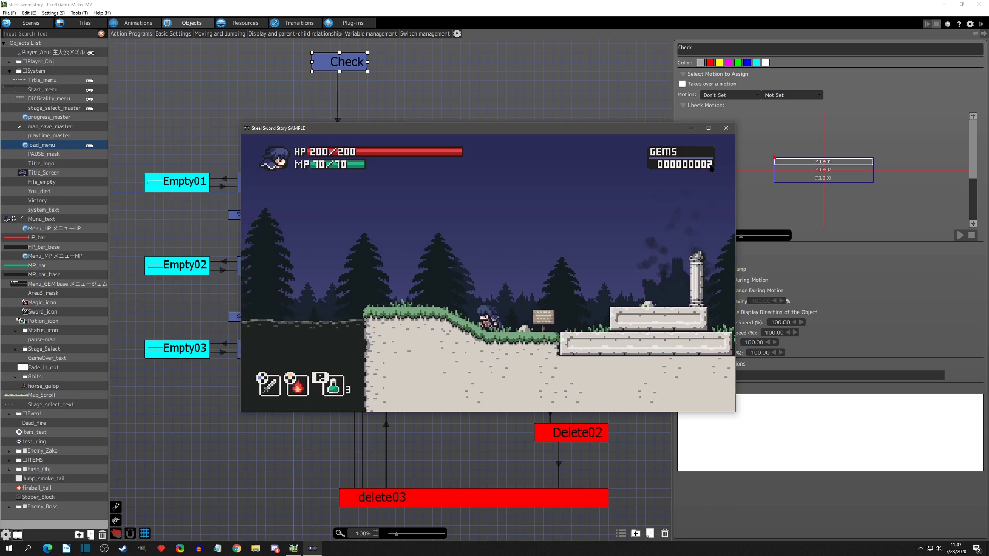
key("Right")
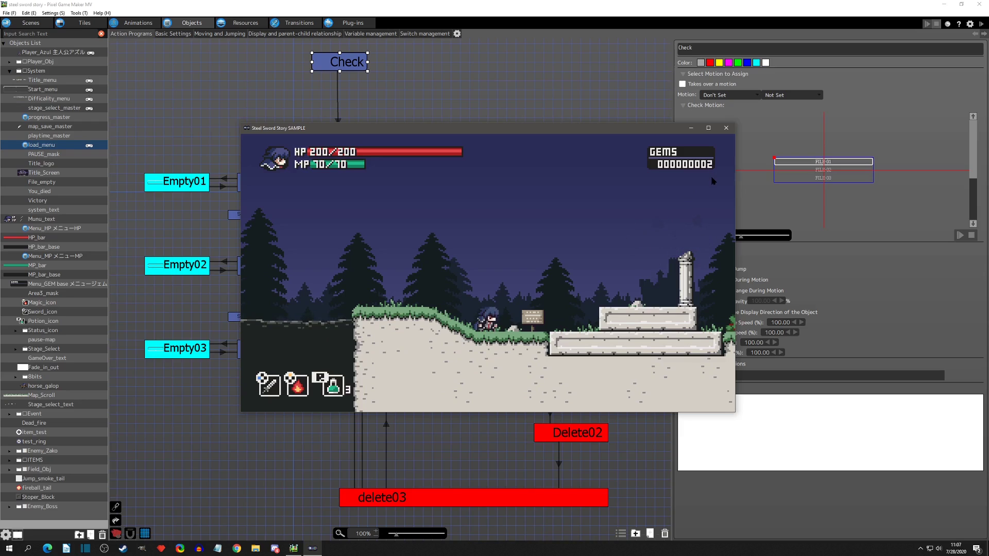
Step: Exit the stage to the map from the status screen and return to the title screen
key("Escape")
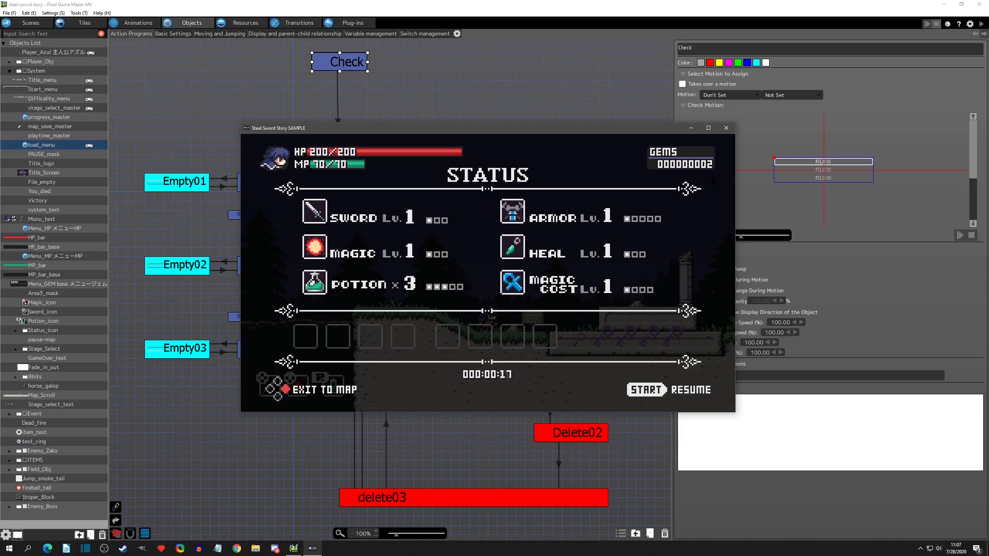
key("x")
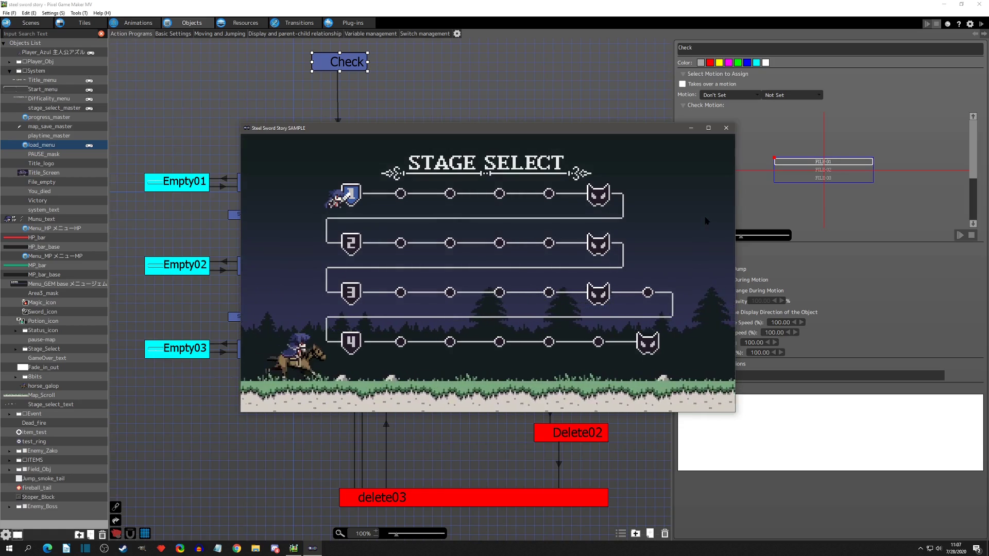
key("F5")
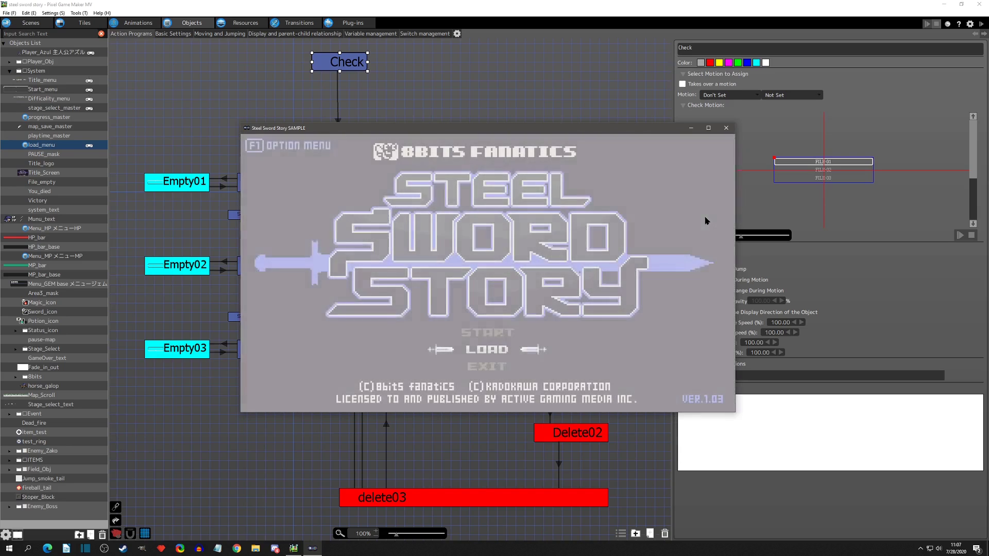
Step: Open the Load screen, compare the saved data of FILE-01 with the other slots, and go back to the title
key("z")
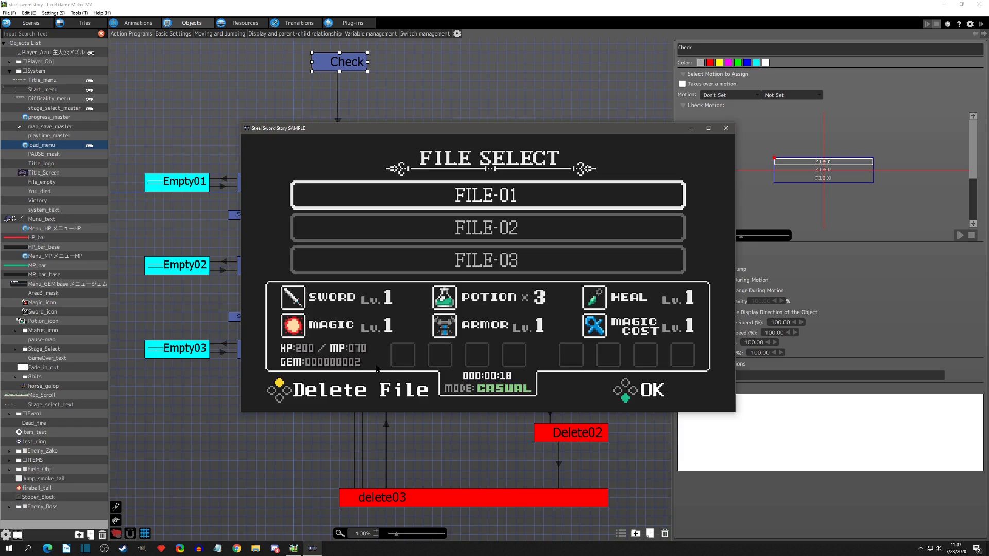
key("Down")
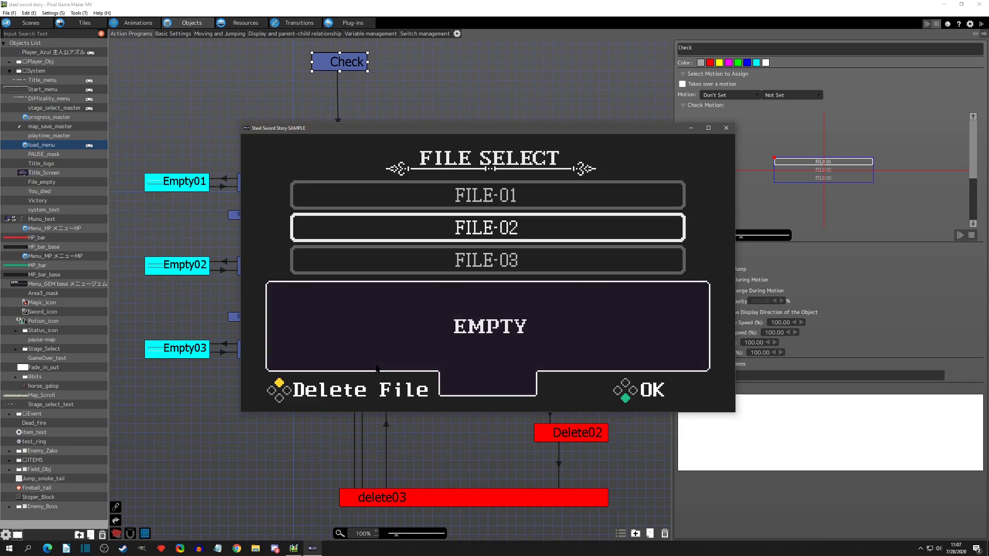
key("Up")
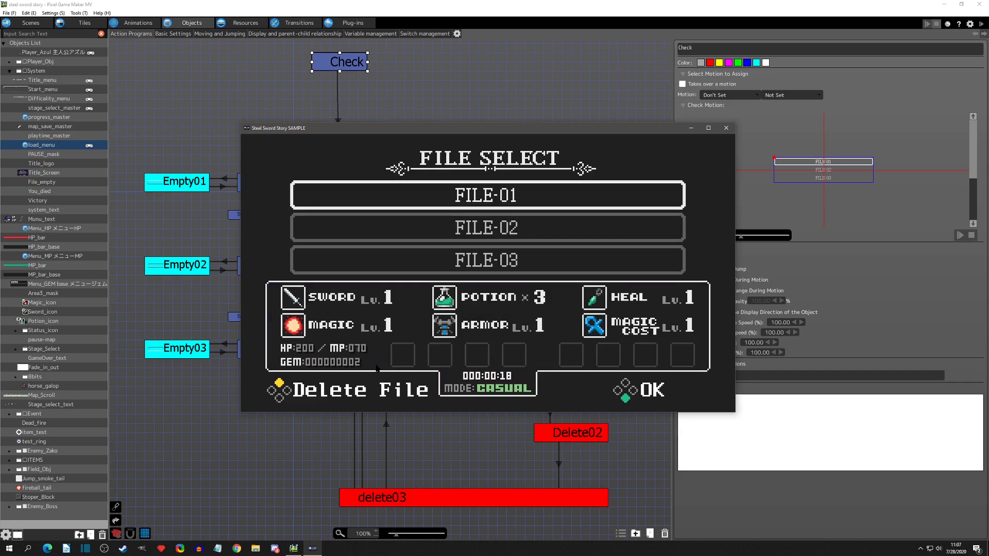
key("Down")
key("Down")
key("Up")
key("Up")
key("Down")
key("Up")
key("Down")
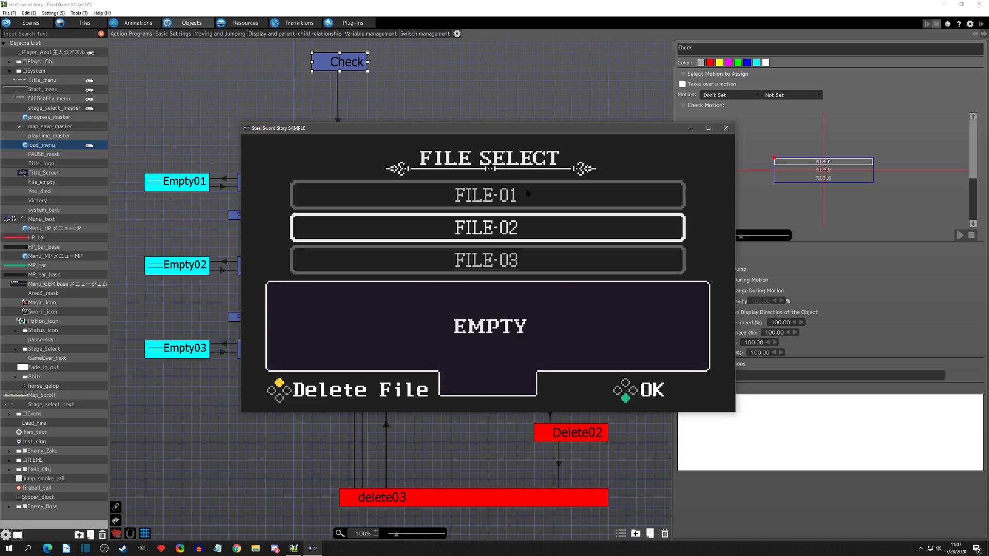
key("Return")
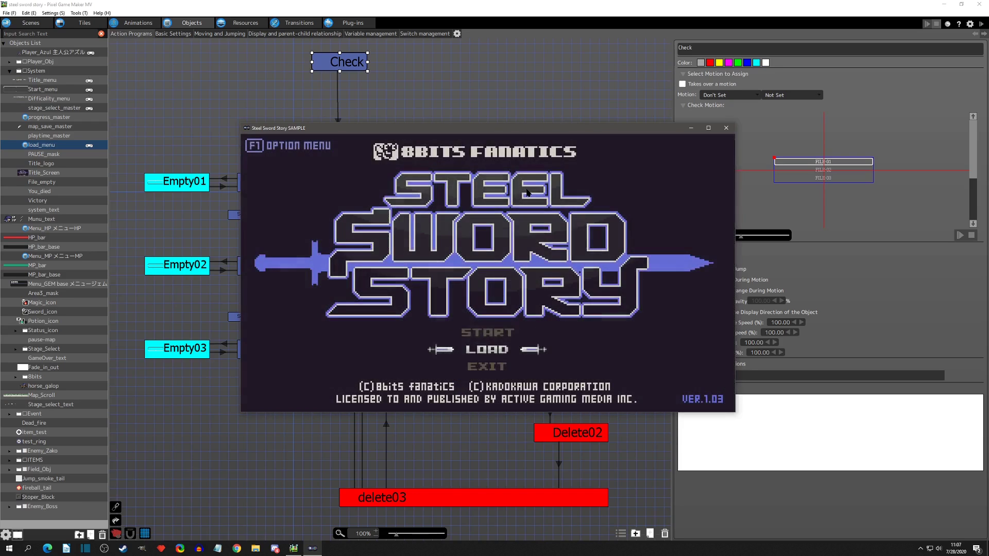
Step: Start a new game in the FILE-02 save slot and enter the first stage
key("z")
key("Down")
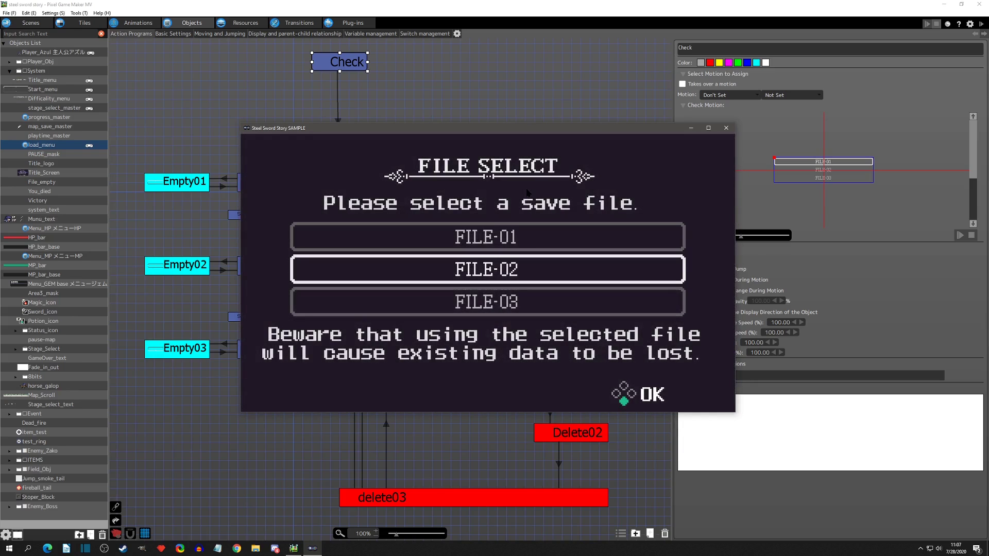
key("z")
key("z")
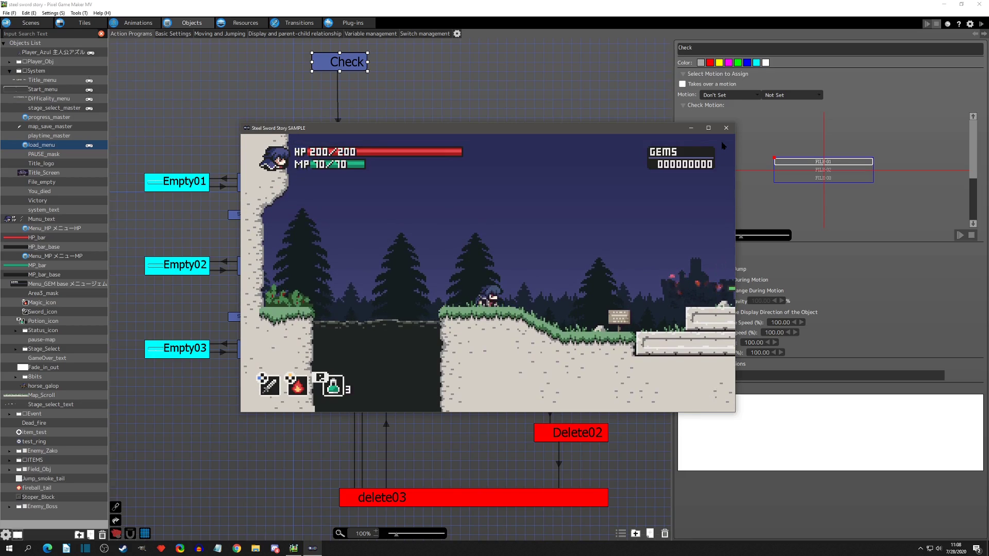
Step: Advance through the first stage, defeating the enemies on the way and collecting their gems, until reaching the hill past the stone blocks
key("Right")
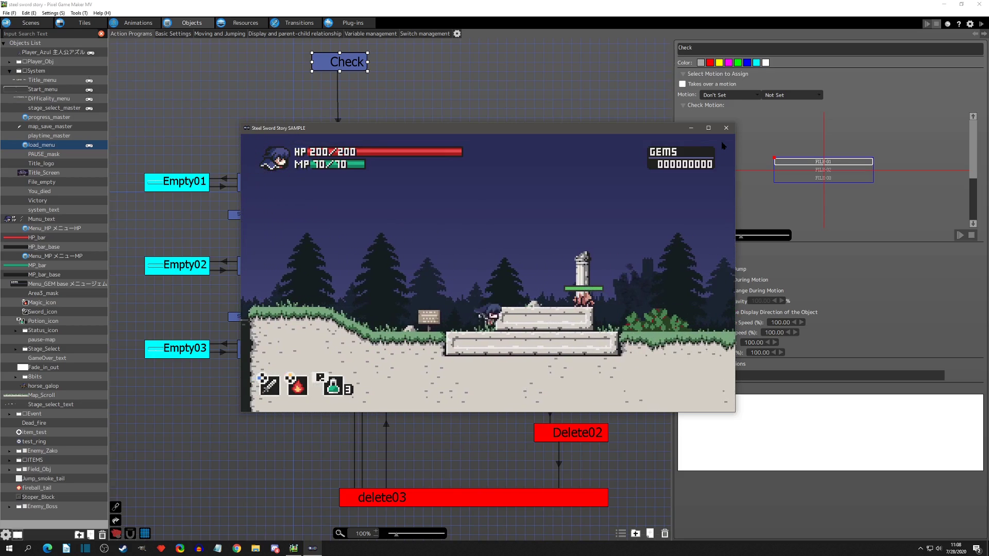
key("Right")
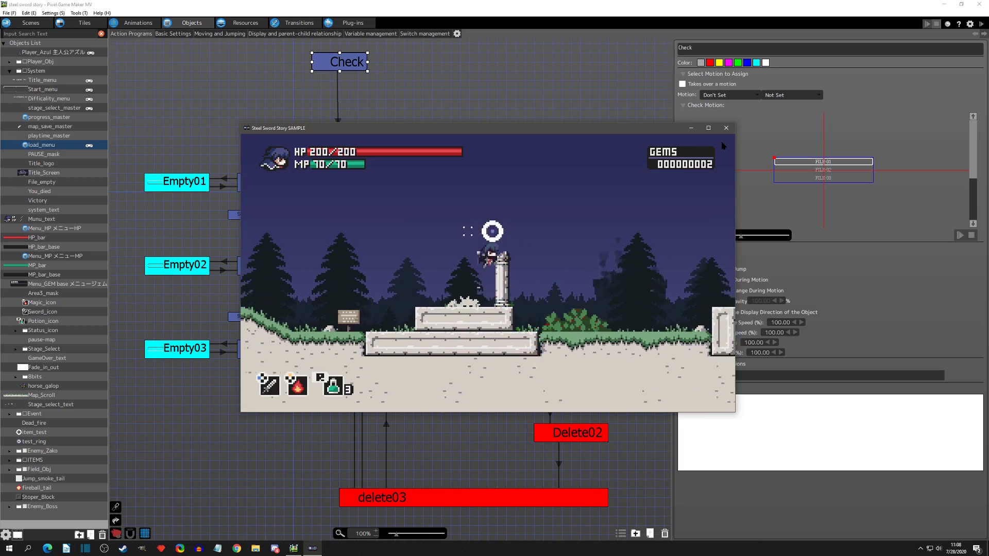
key("Right")
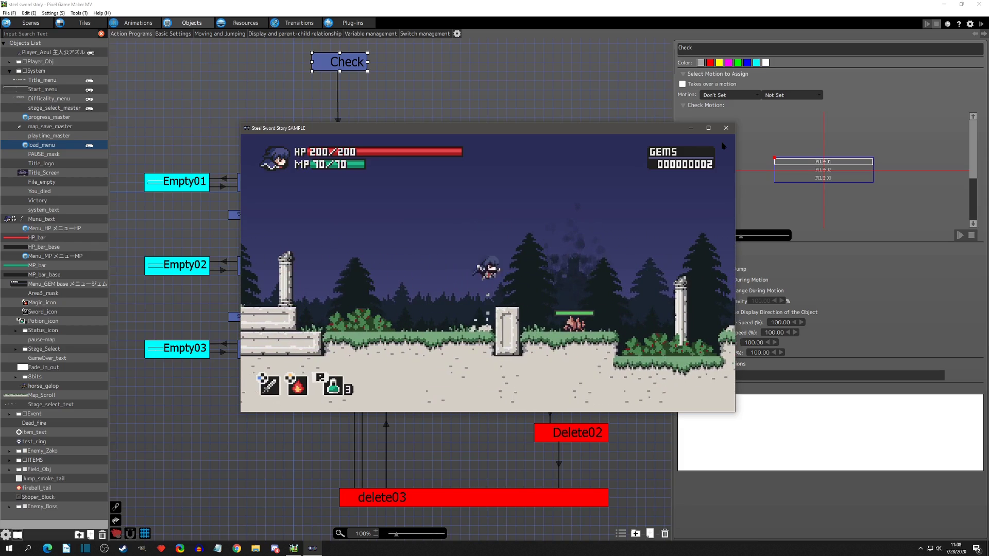
key("Right")
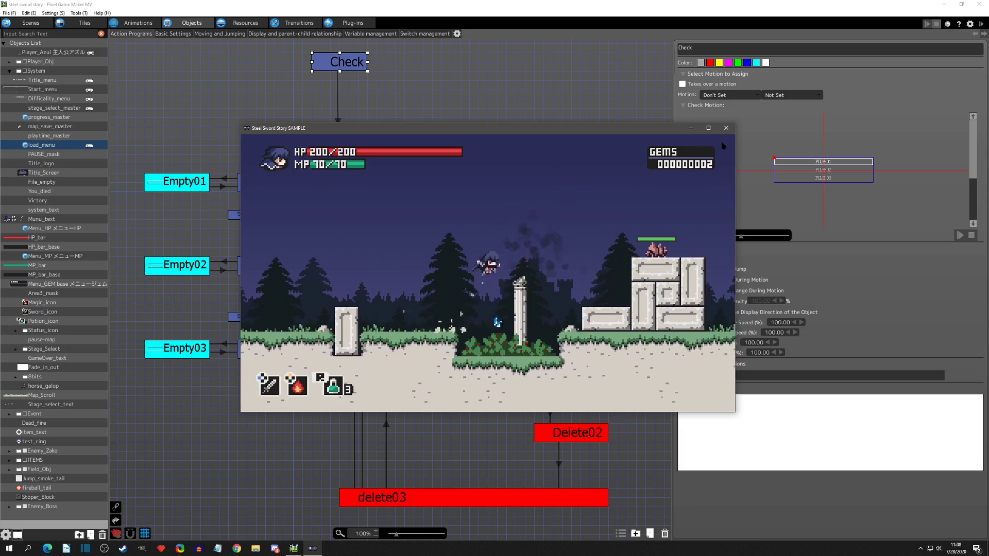
key("Right")
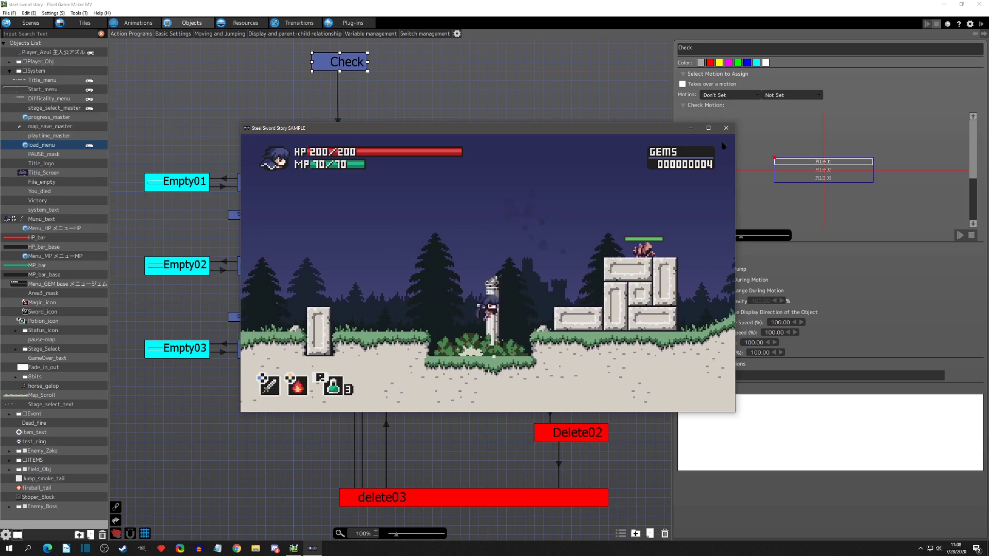
key("Right")
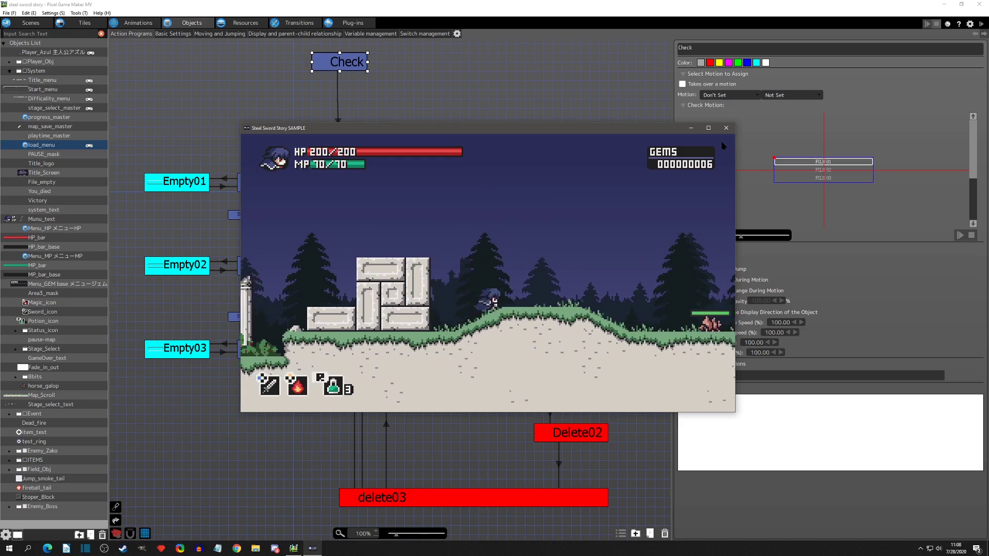
Step: Open the status screen, exit to the stage map, and reset the game to its title screen
key("Return")
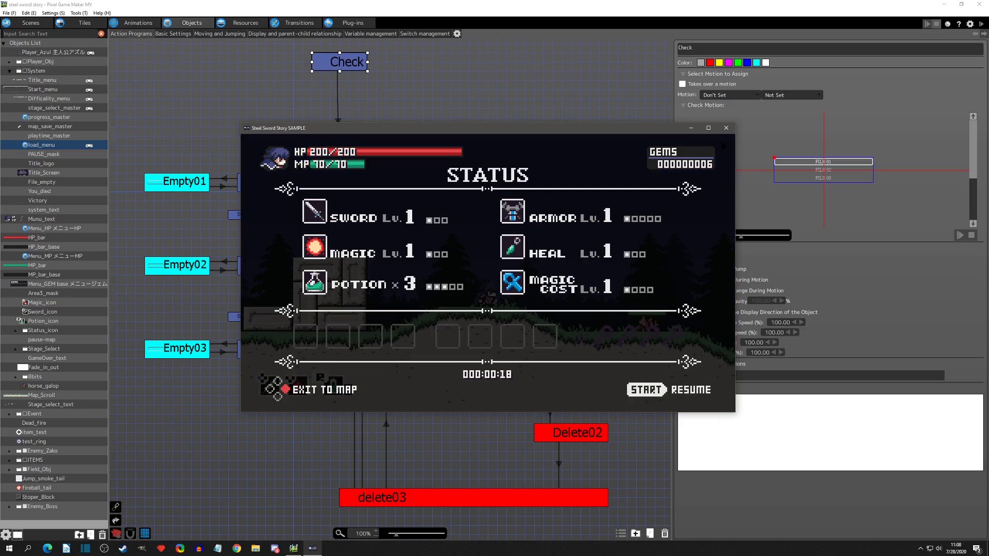
key("x")
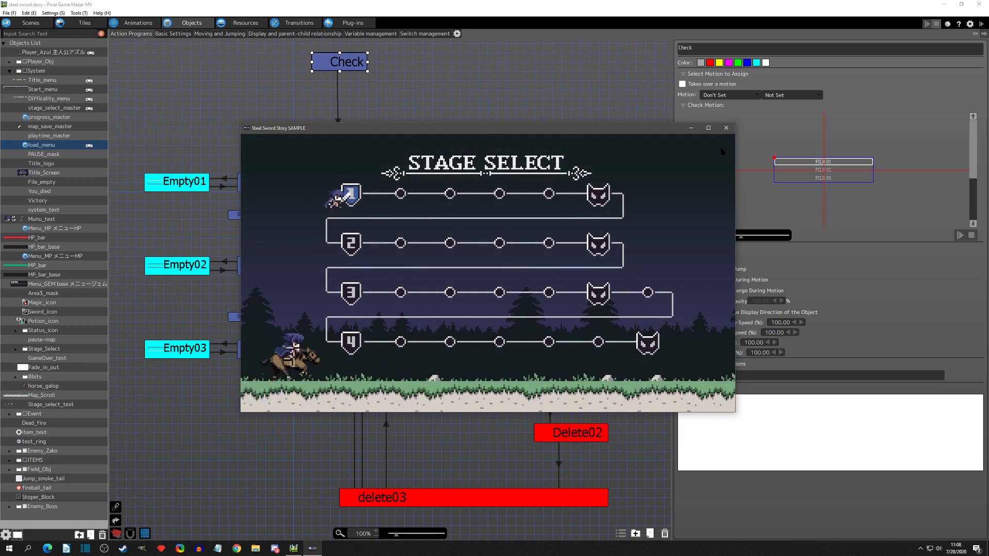
key("F5")
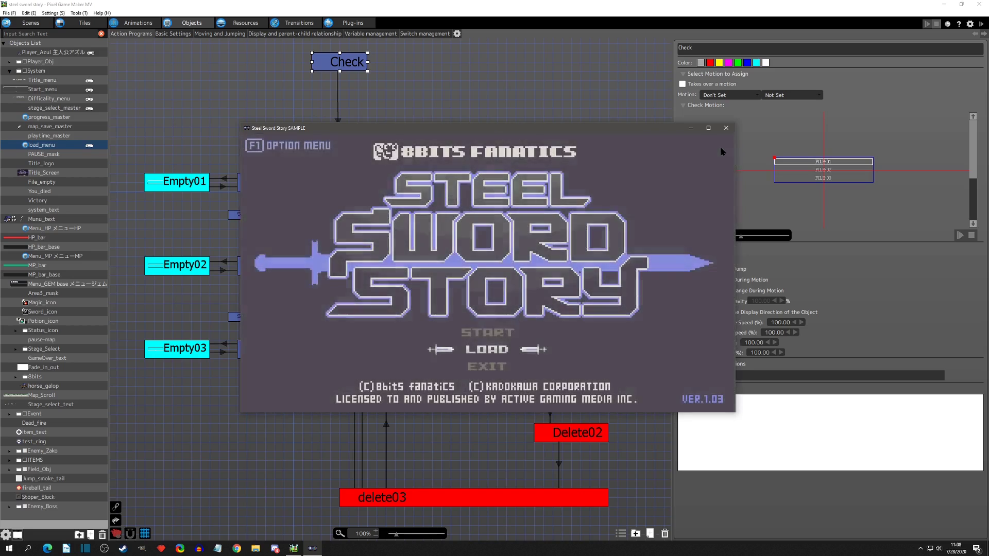
Step: Open the Load screen, compare the saved data of FILE-01 and FILE-02, and return to the title
key("Return")
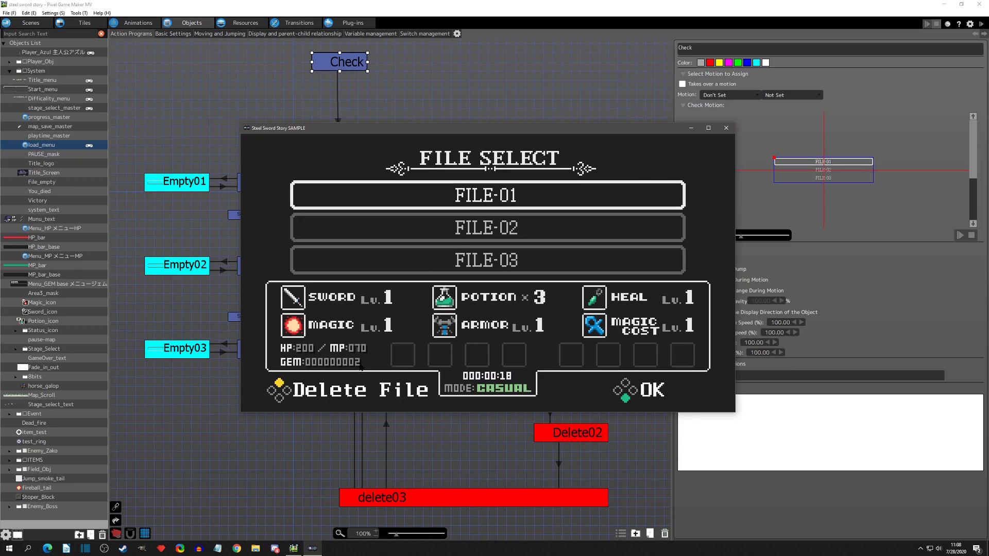
key("Down")
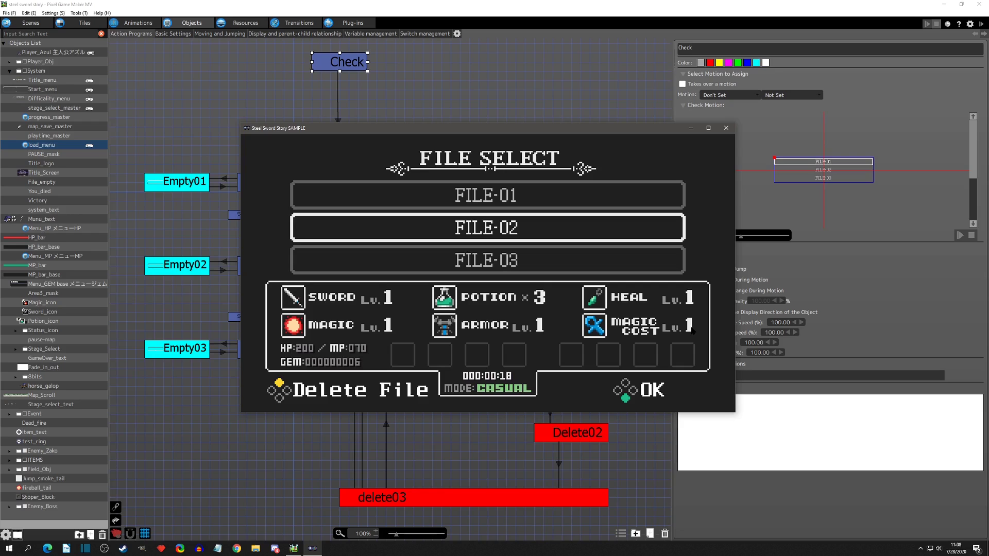
key("x")
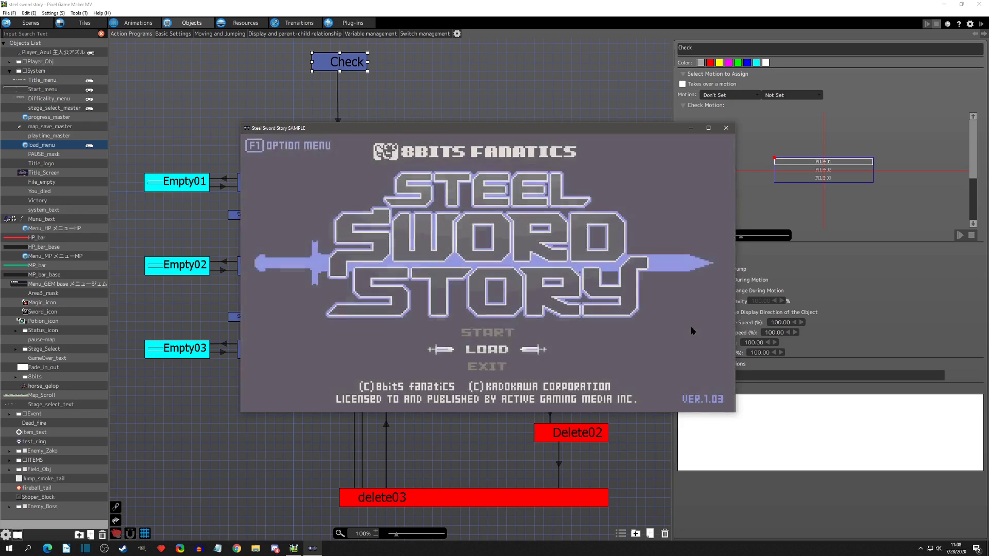
Step: Start a new game on the FILE-01 slot as far as the mode selection, and close the test-play window
key("Up")
key("z")
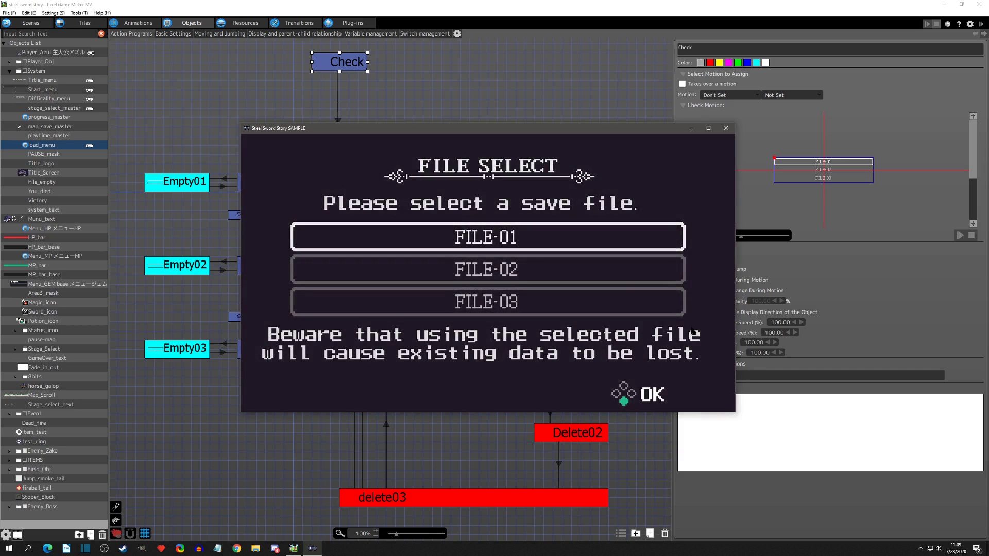
key("z")
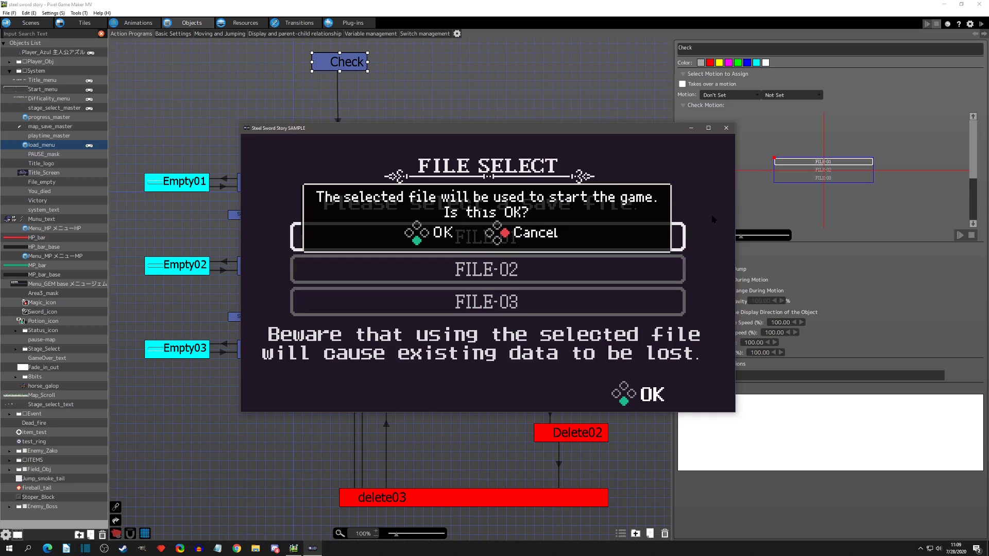
key("z")
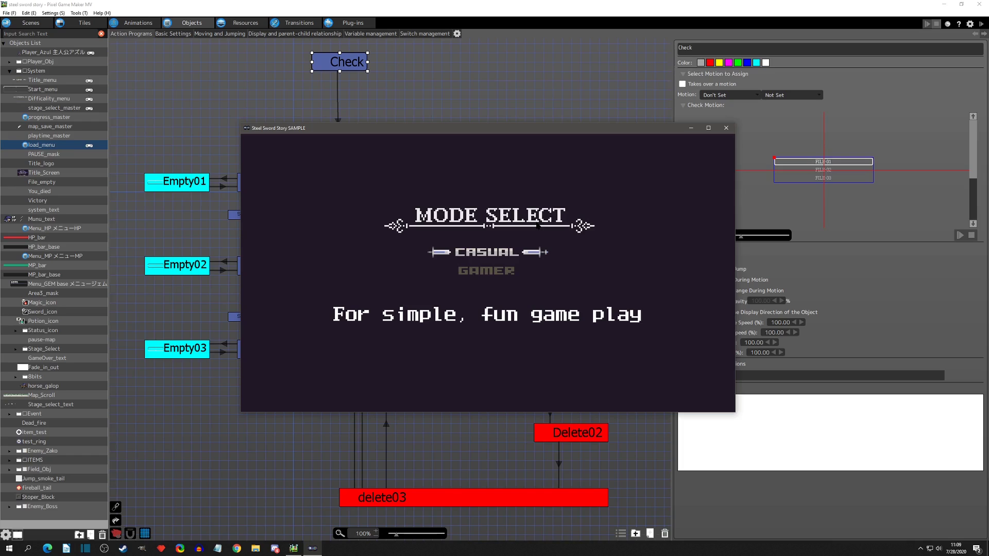
left_click(727, 128)
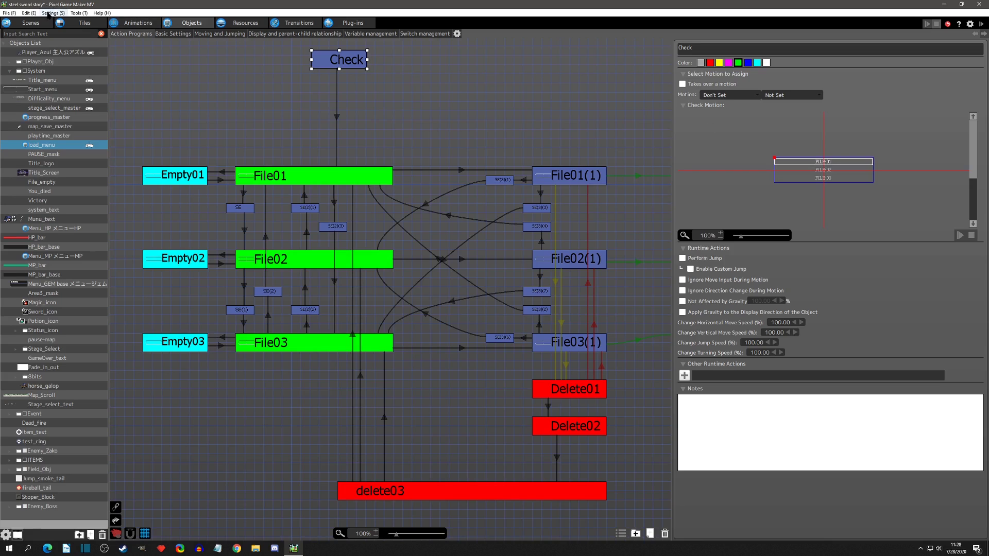
Step: Switch to the scene editor and show the Title_Load scene from the System folder
left_click(31, 23)
left_click(30, 297)
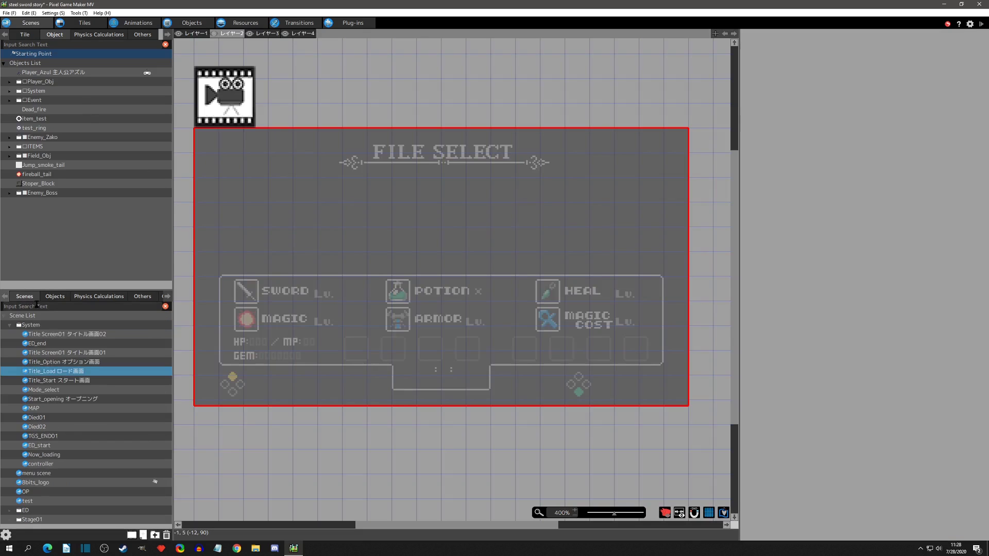
left_click(50, 353)
left_click(50, 336)
left_click(52, 371)
middle_click_drag(409, 289, 414, 289)
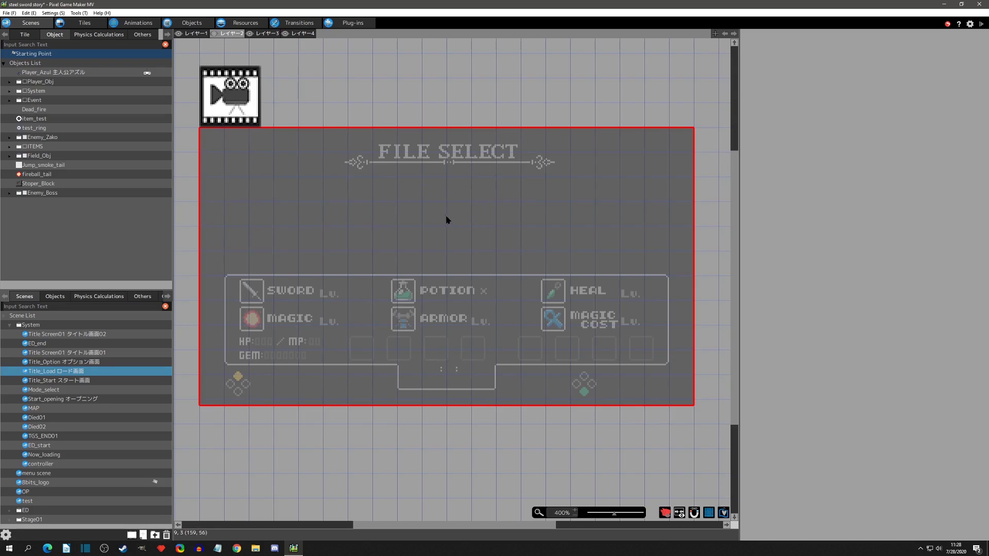
Step: Examine the objects laid out in the Title_Load scene one by one, from Title_load through load_Timer
left_click(467, 240)
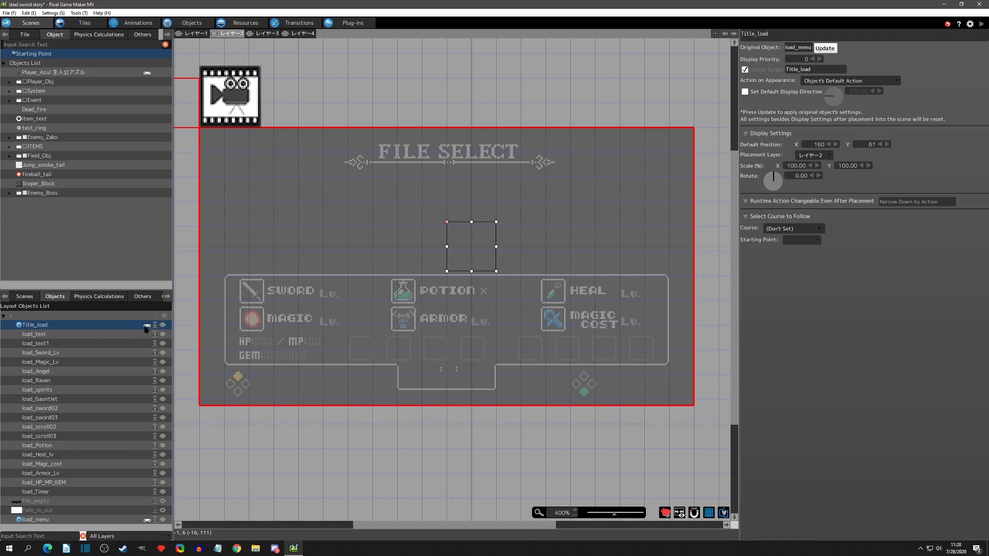
left_click(48, 334)
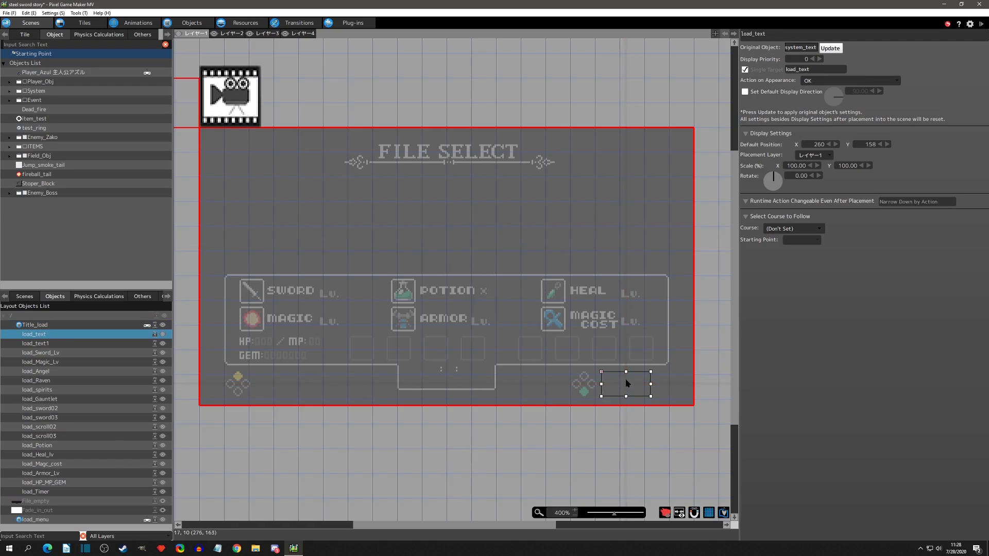
key("Down")
key("Down")
key("Down")
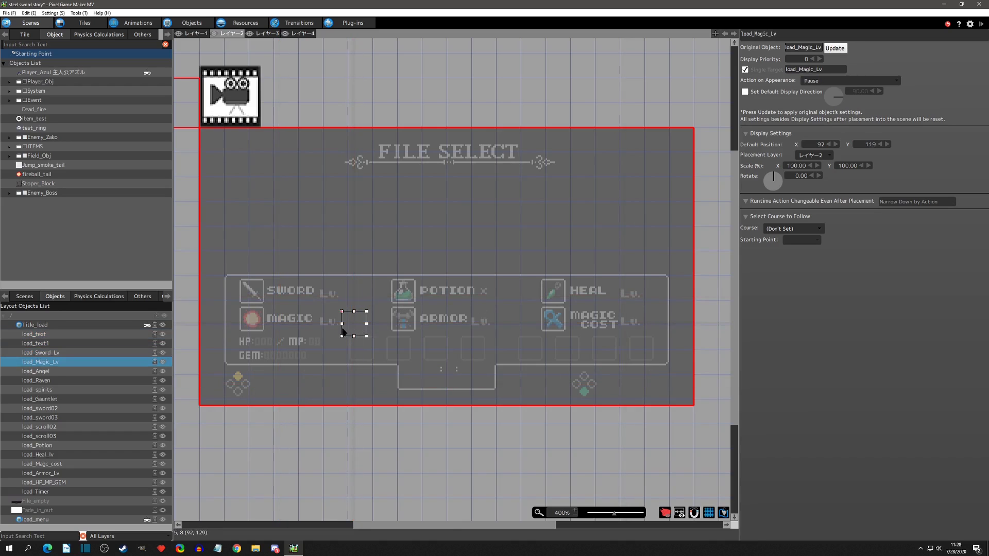
key("Down")
key("Down")
key("Down")
key("Down")
key("Down")
key("Down")
key("Down")
key("Down")
key("Down")
key("Down")
key("Down")
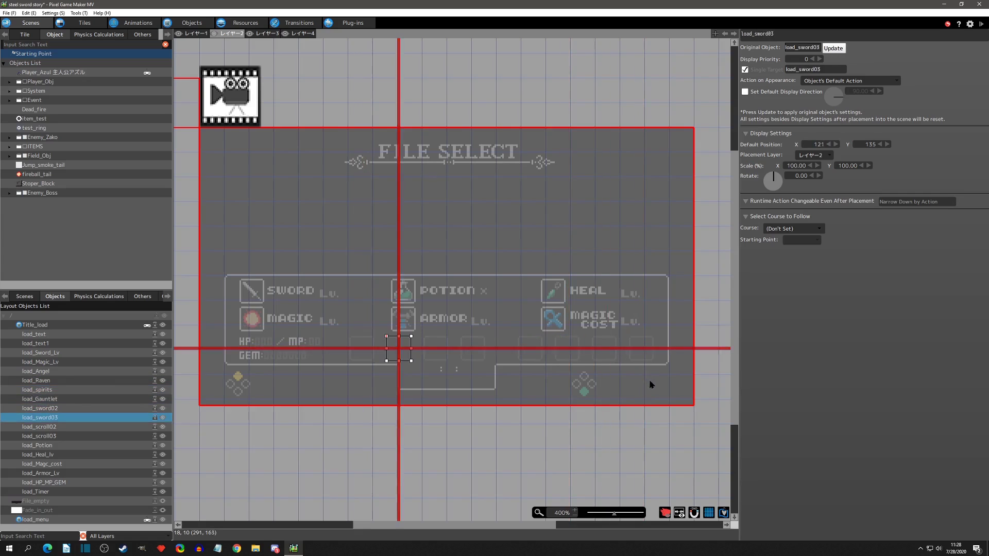
key("Down")
key("Down")
key("Down")
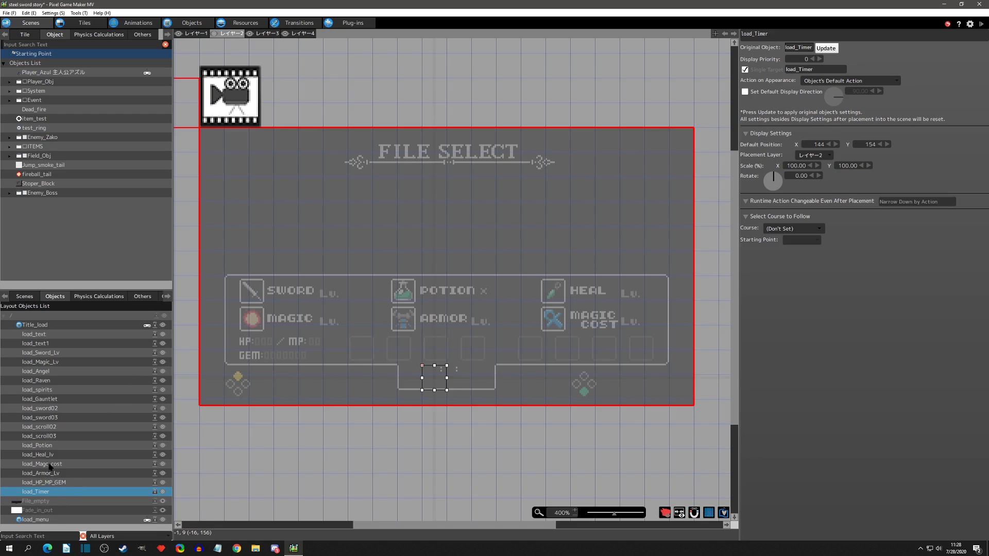
Step: Open the base object of load_Potion, inspect the variable settings of its Show Text action, and close them without changes
left_click(50, 446)
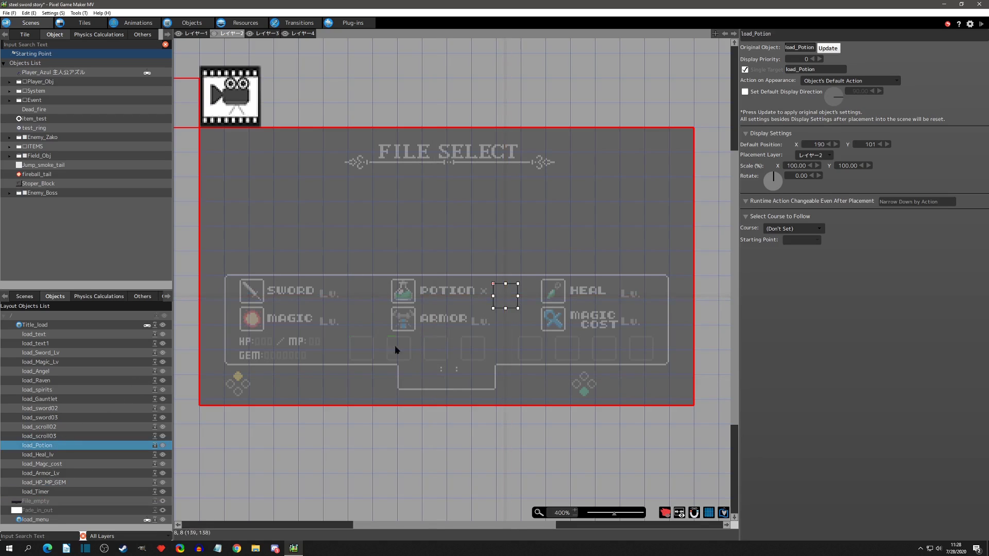
right_click(57, 446)
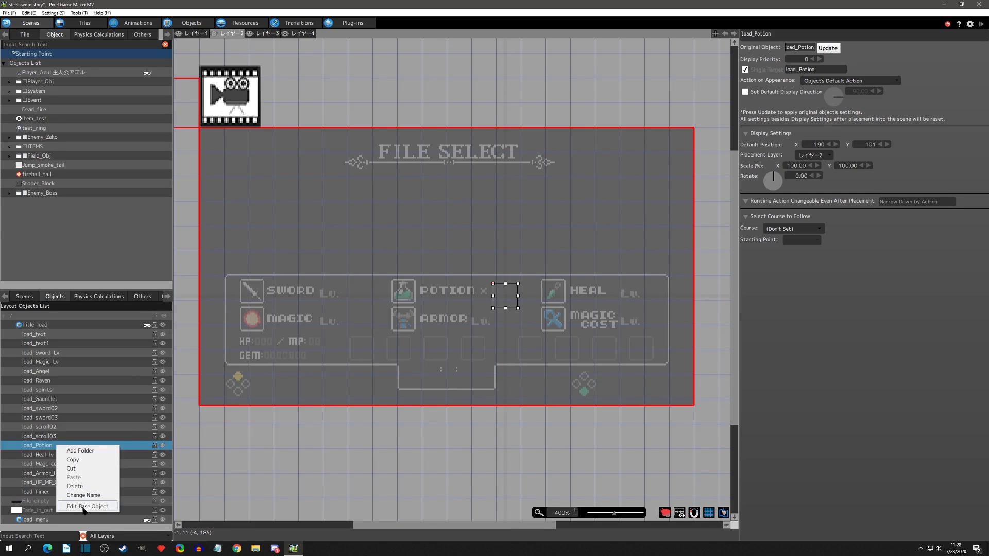
left_click(86, 506)
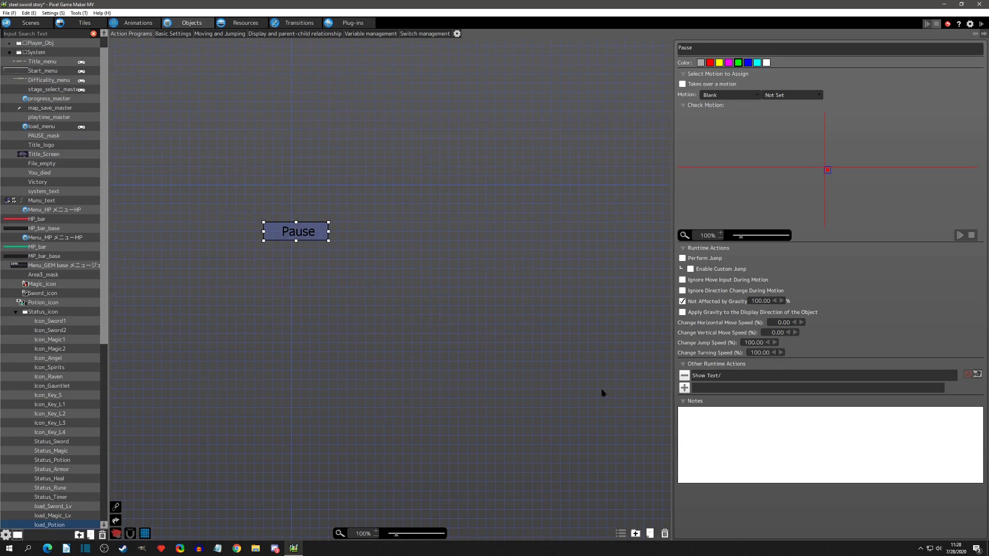
double_click(717, 377)
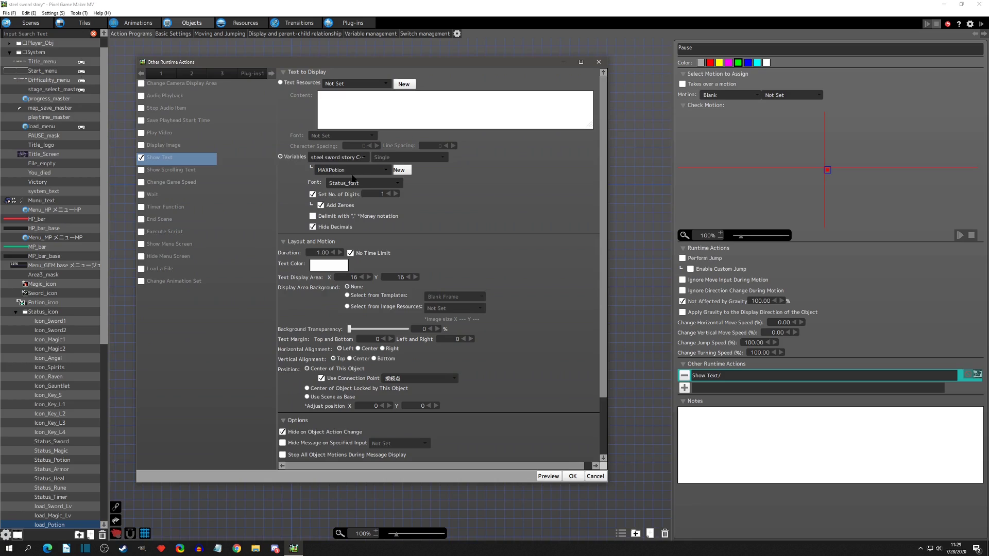
left_click(599, 62)
Step: Inspect the scene transitions leading from the title screen through Title_Load to MAP
left_click(300, 22)
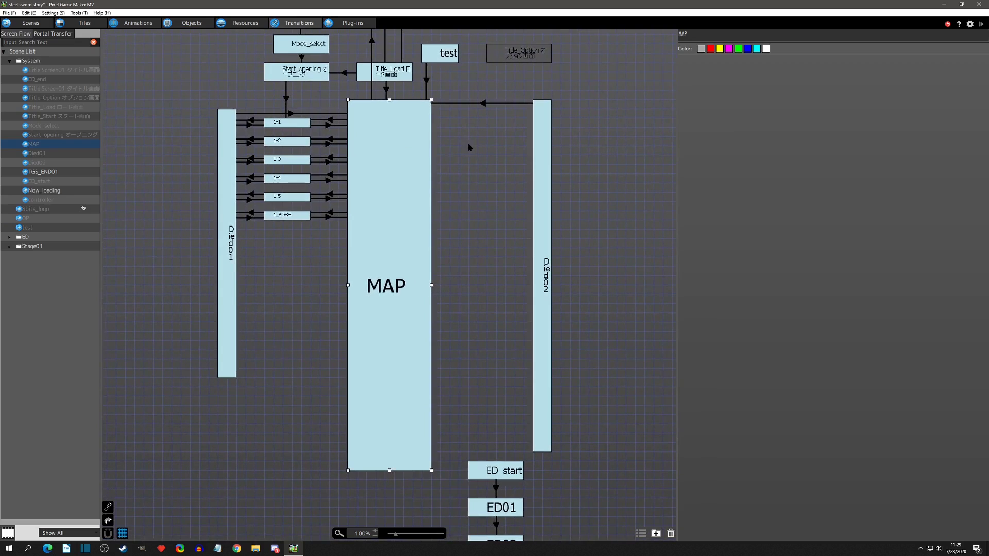
middle_click_drag(467, 144, 432, 241)
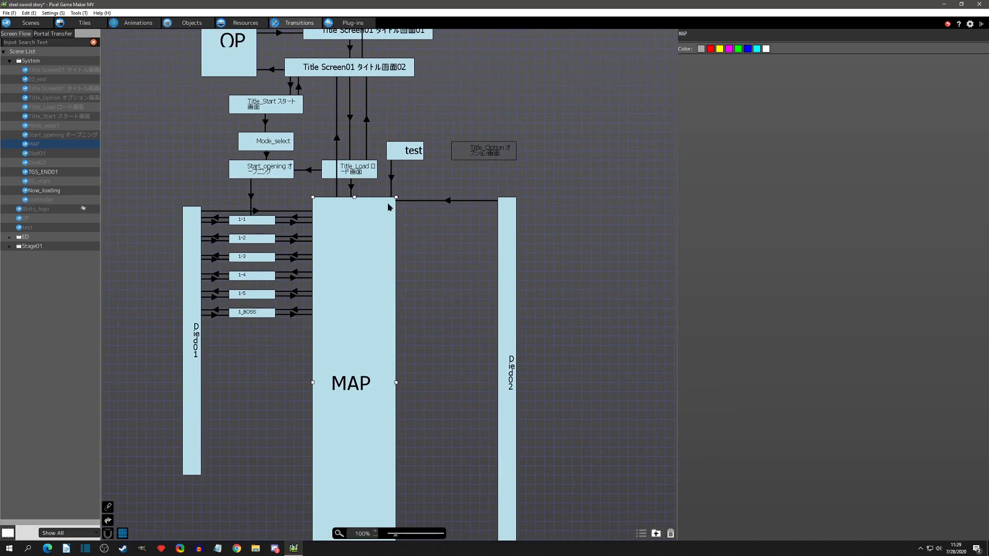
left_click(351, 77)
left_click(352, 171)
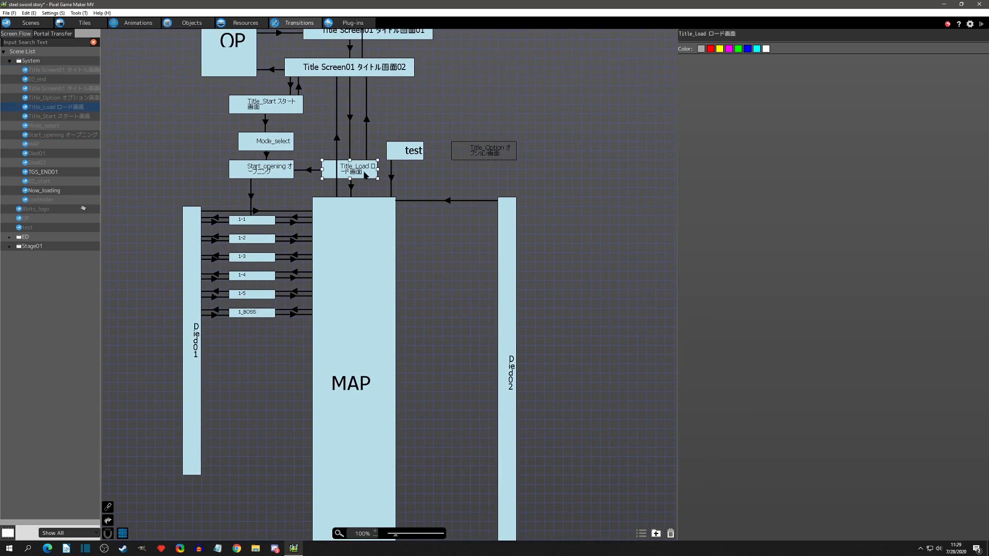
middle_click_drag(422, 259, 415, 154)
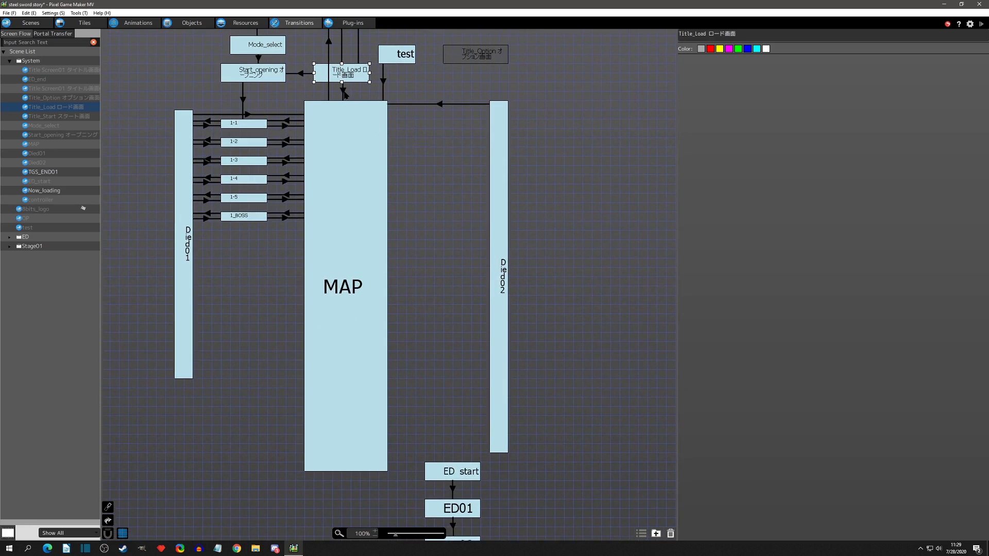
left_click(344, 93)
left_click(347, 250)
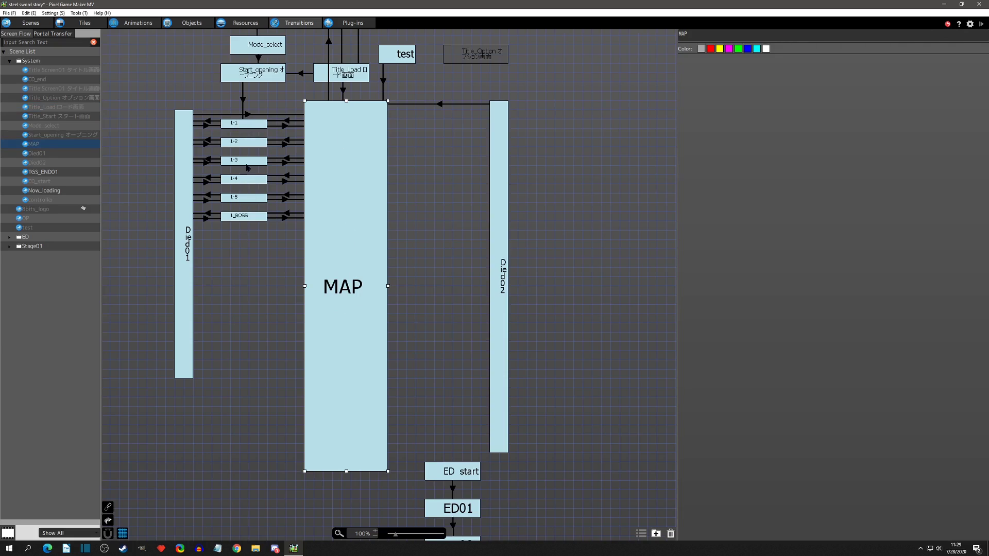
Step: Return to the scene editor, view the MAP scene, and go back to the Title_Load scene
left_click(32, 21)
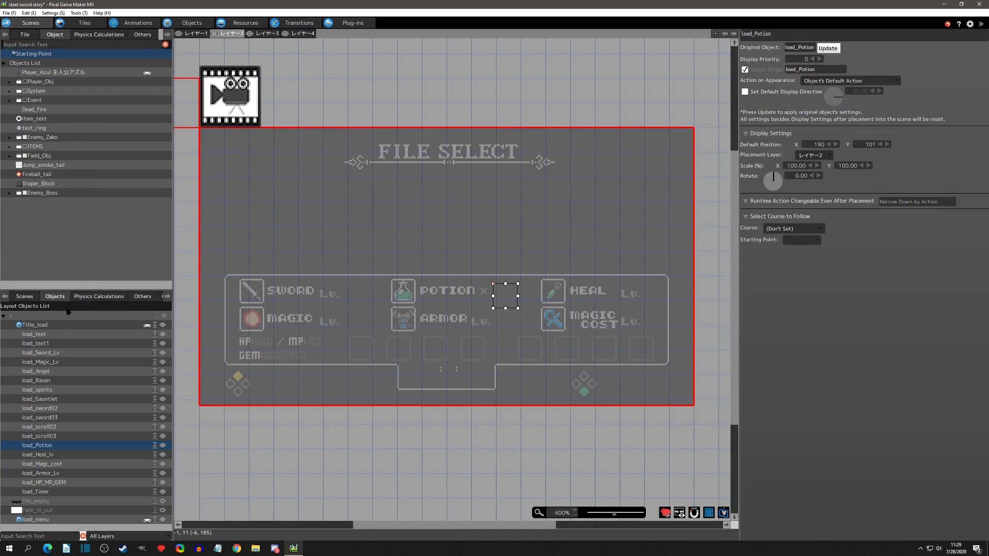
left_click(24, 296)
left_click(55, 409)
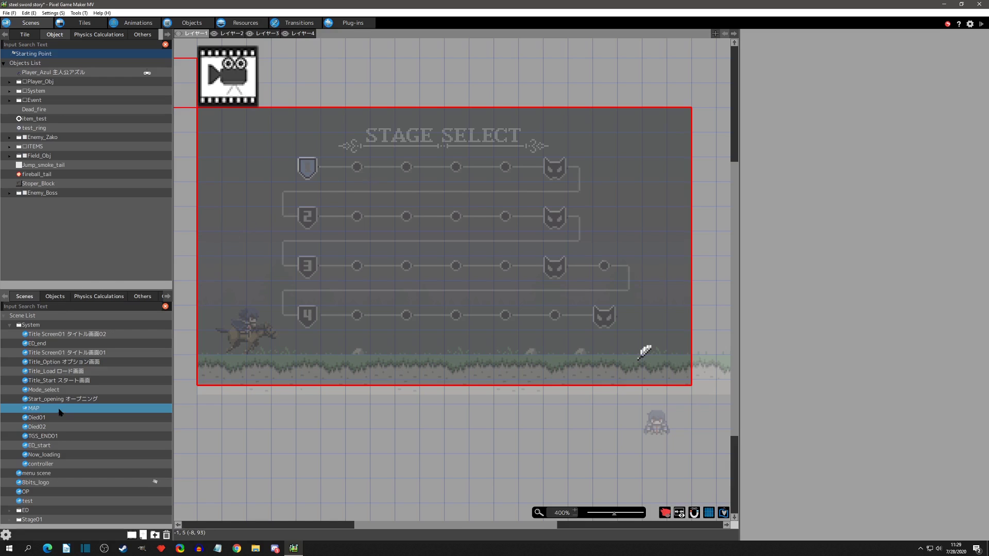
left_click(50, 374)
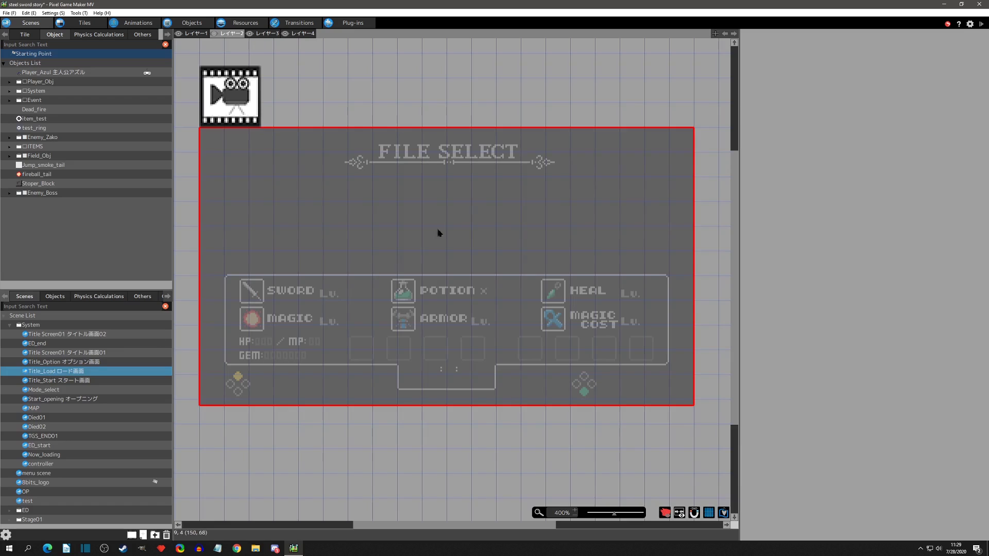
Step: Open the base object of Title_load from the Title_Load scene
left_click(508, 286)
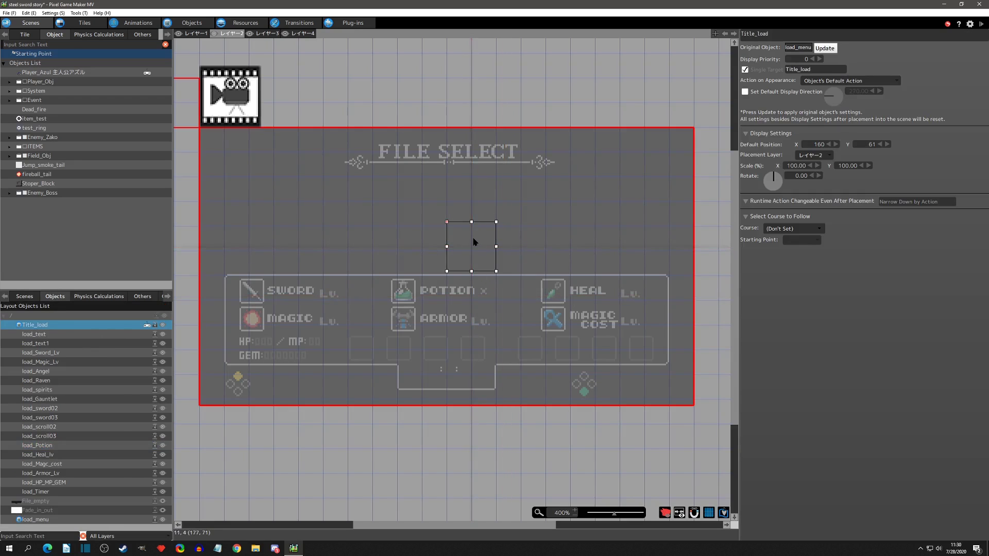
right_click(48, 325)
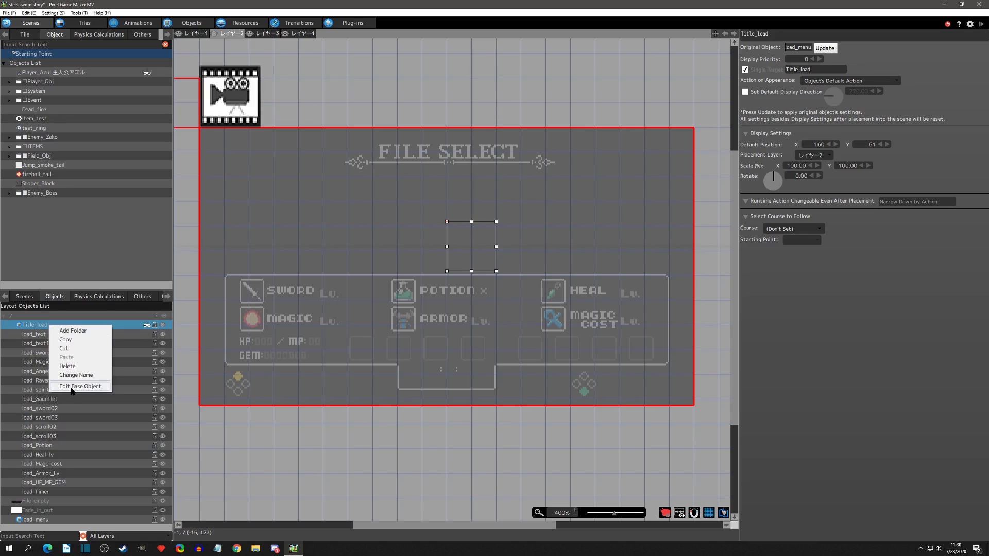
left_click(71, 387)
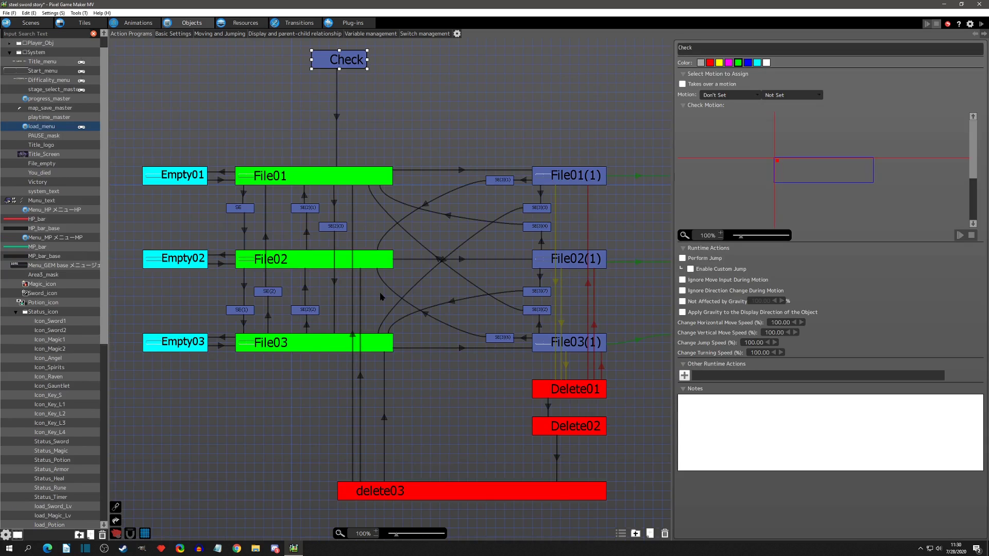
Step: Examine the Check, File01, File02 and File03 actions of load_menu and the link leading from Check
left_click(276, 181)
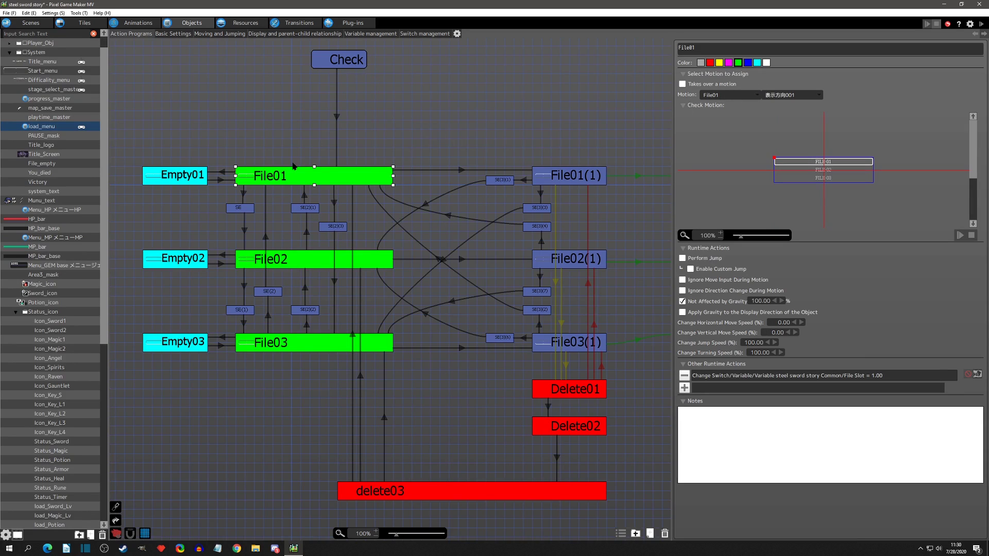
left_click(338, 65)
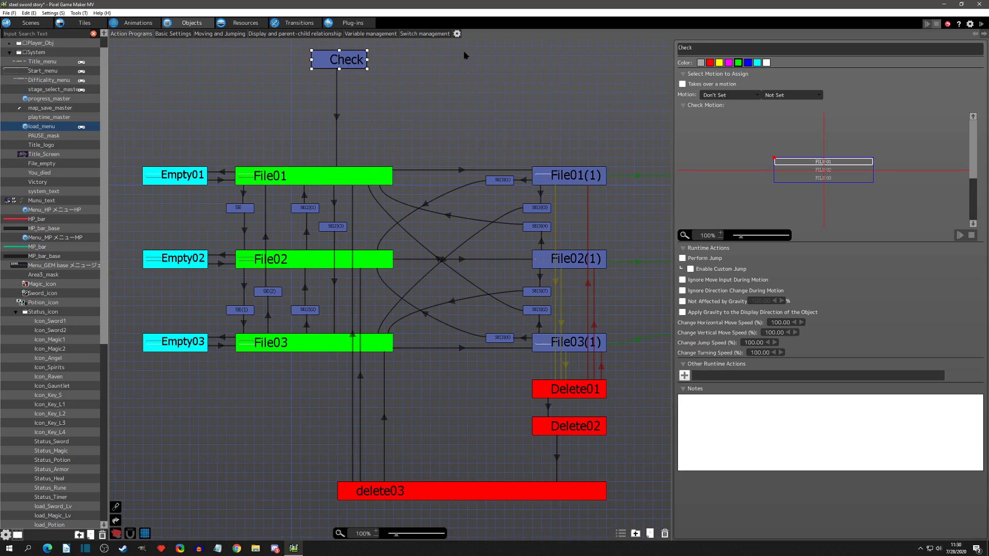
left_click(338, 118)
left_click(304, 178)
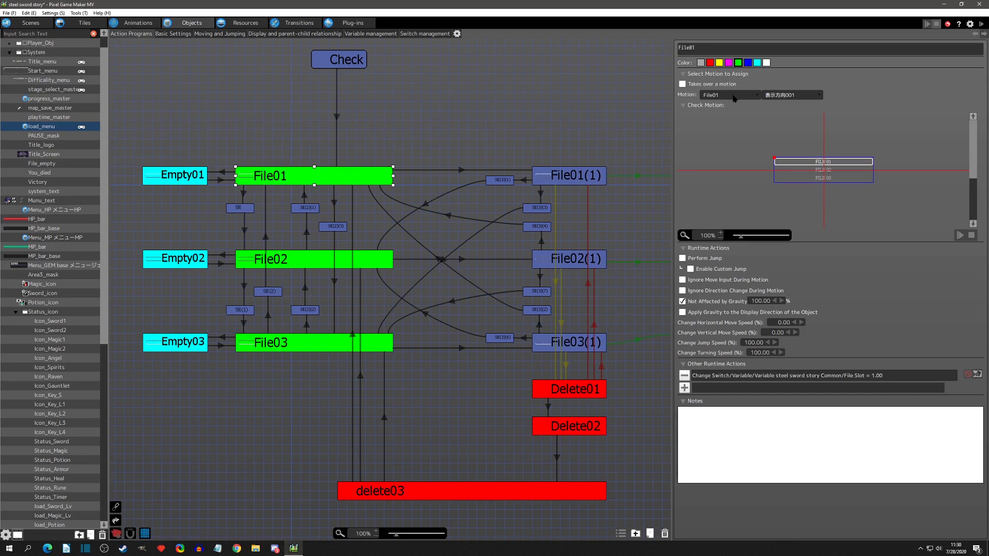
left_click(292, 267)
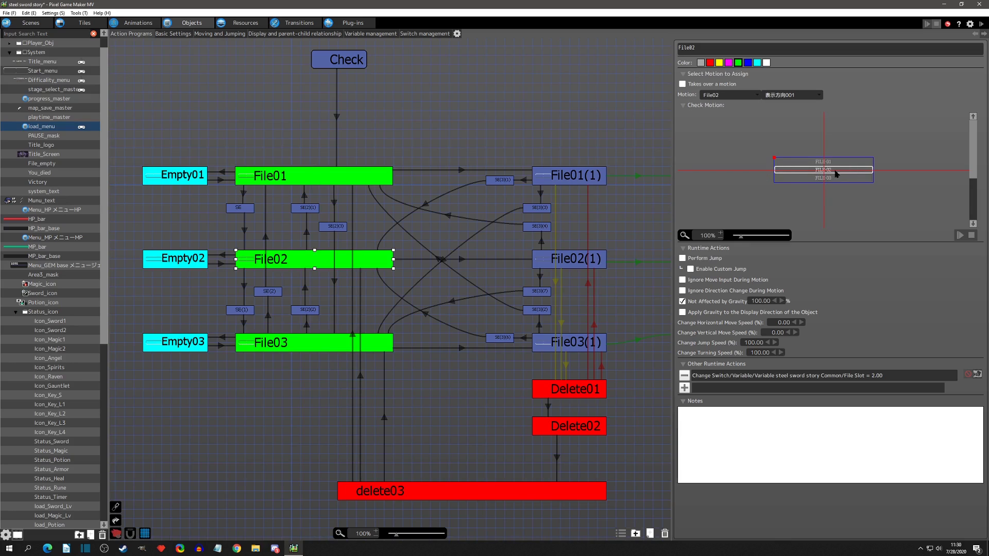
left_click(278, 343)
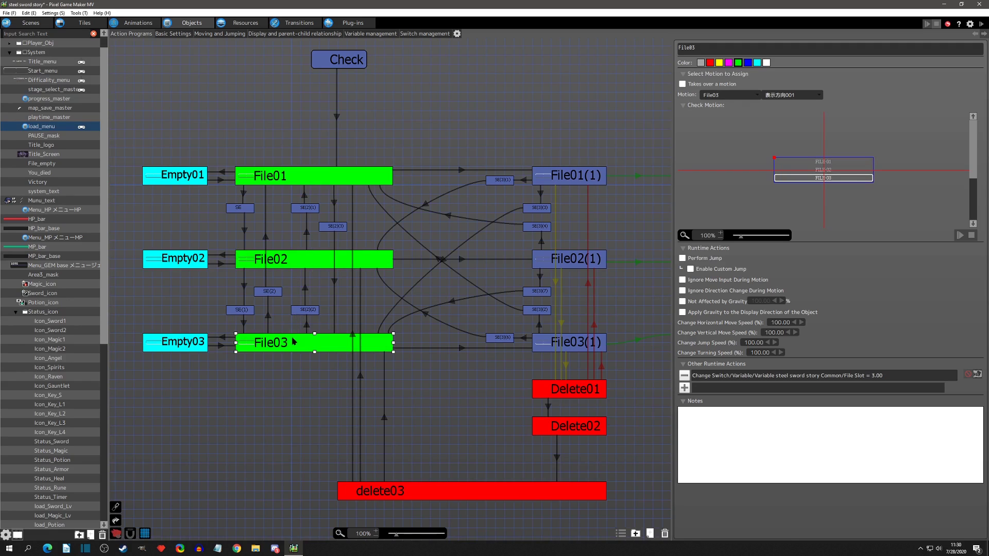
Step: Inspect the Change Switch/Variable runtime action of File01 in load_menu and close it without changes
left_click(291, 180)
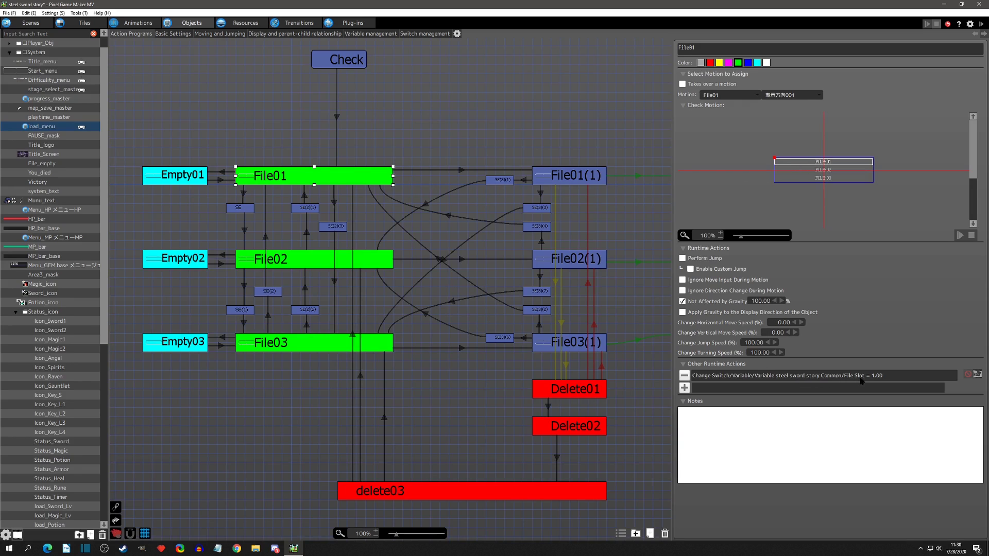
double_click(877, 381)
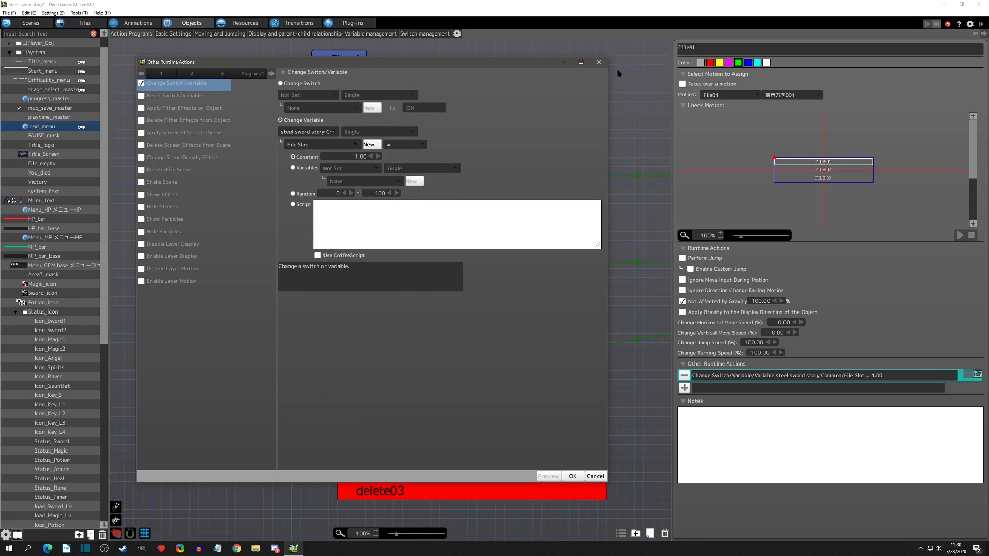
left_click(599, 62)
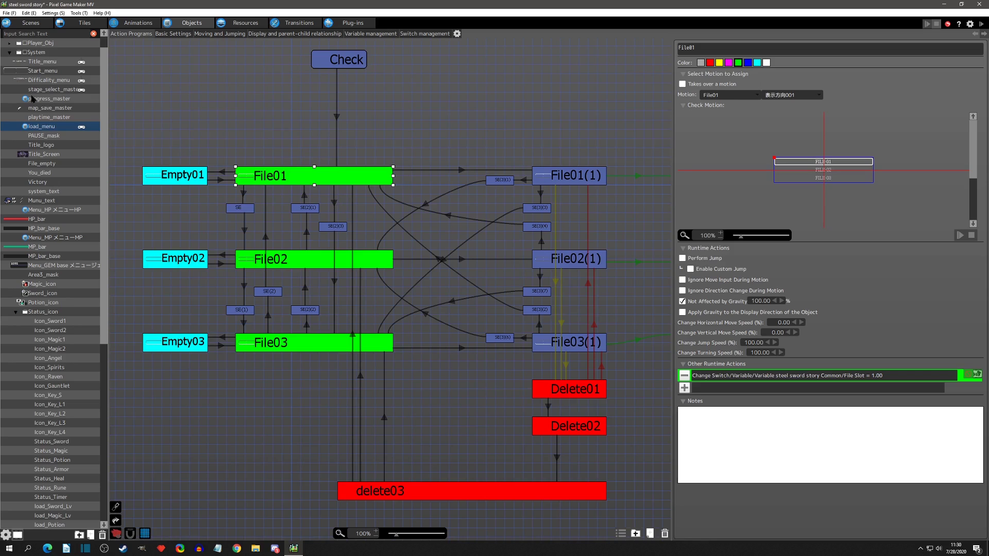
Step: Look through the System objects to find File_empty and examine its Empty and Clear actions
left_click(45, 71)
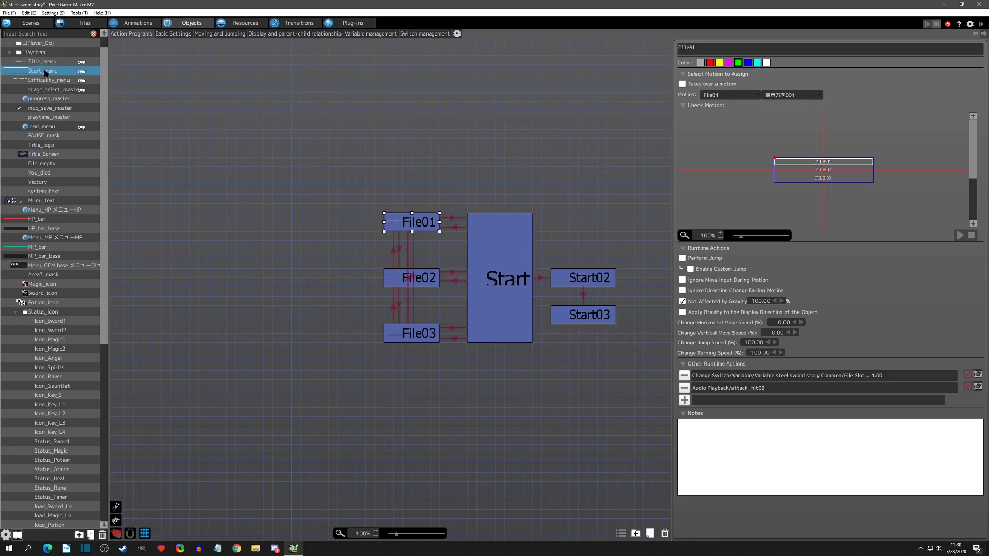
left_click(42, 146)
left_click(43, 154)
left_click(43, 164)
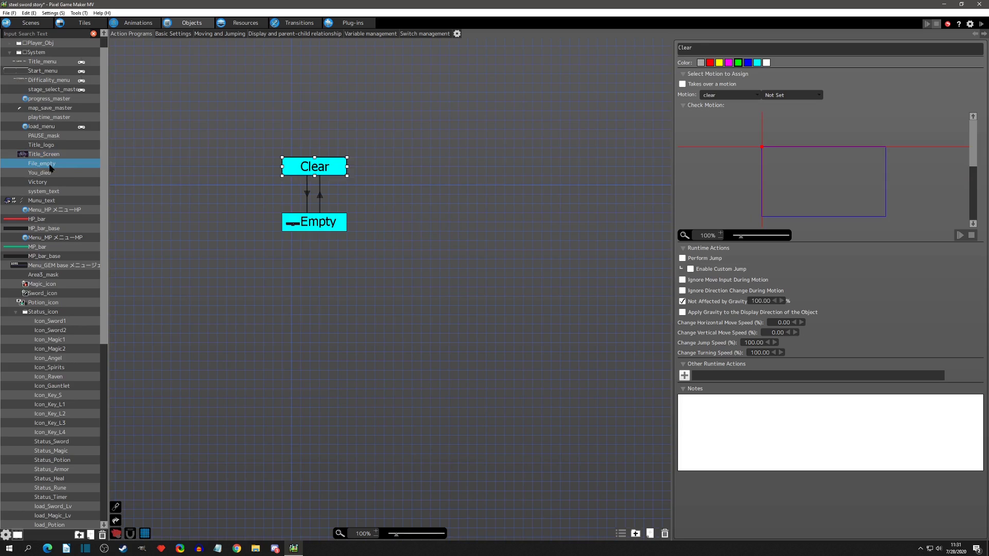
left_click(309, 227)
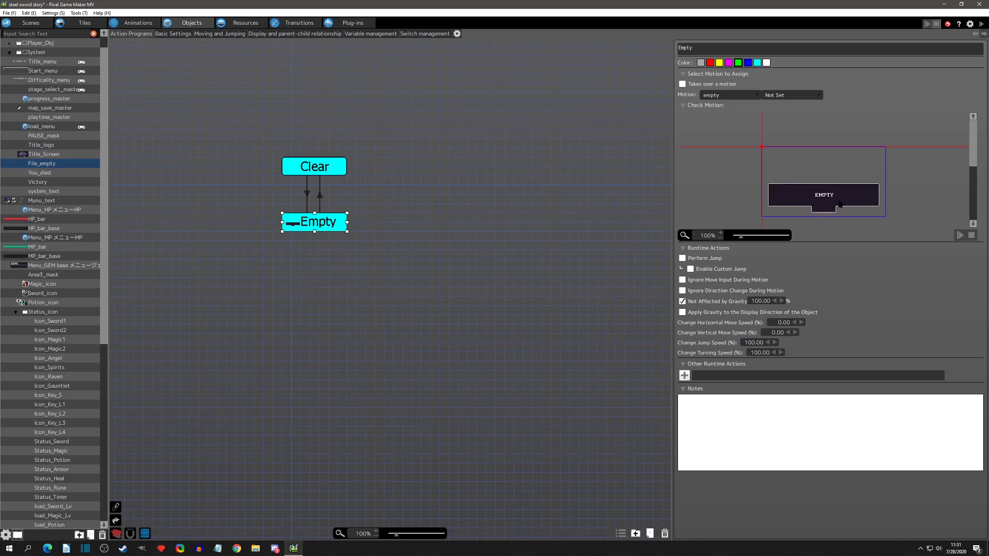
left_click(343, 167)
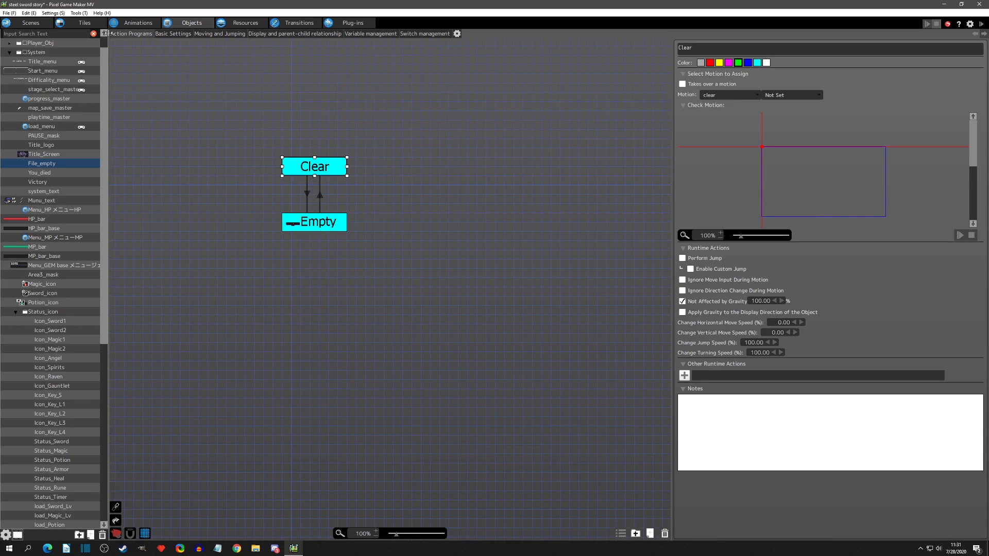
Step: Return to the Title_Load scene and toggle the visibility of file_empty on and off, leaving it hidden
left_click(29, 23)
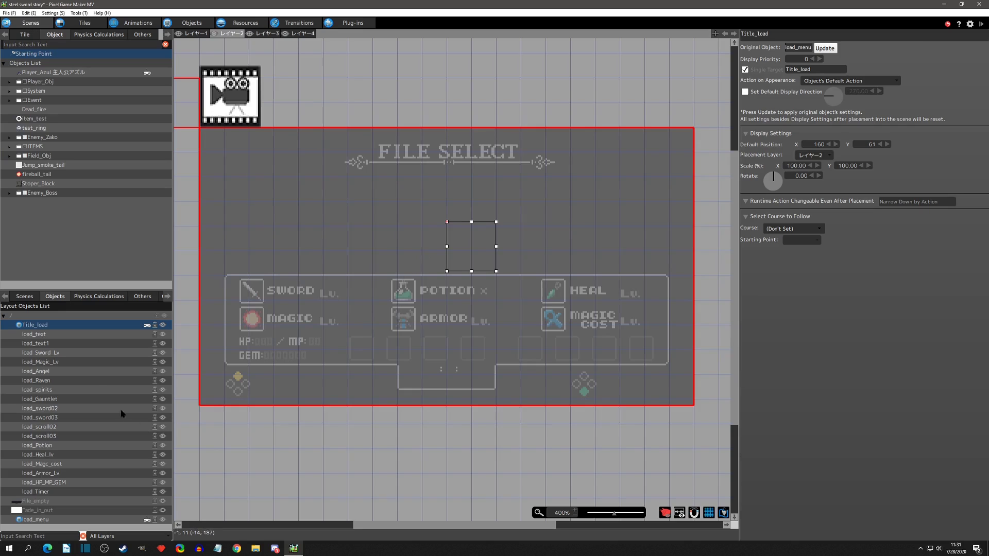
left_click(37, 502)
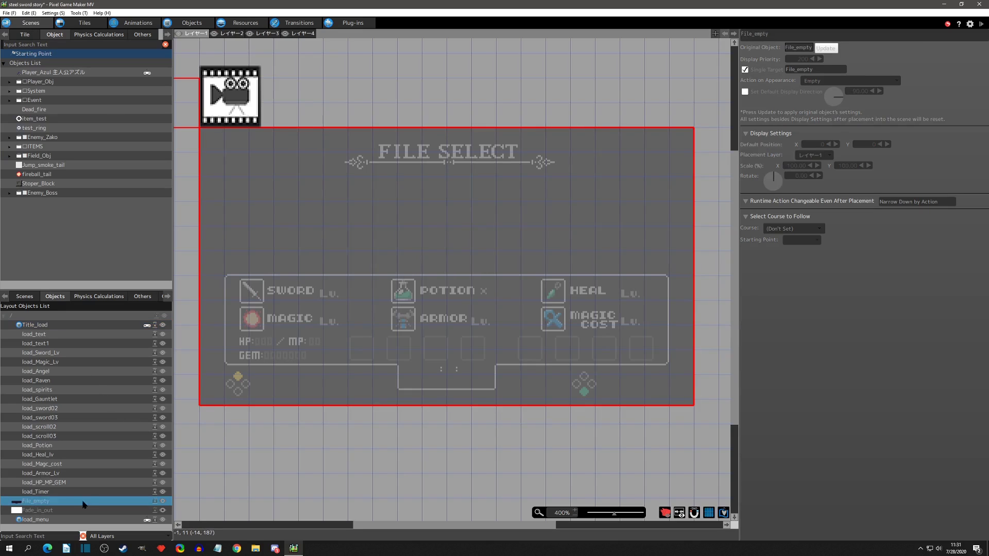
left_click(163, 502)
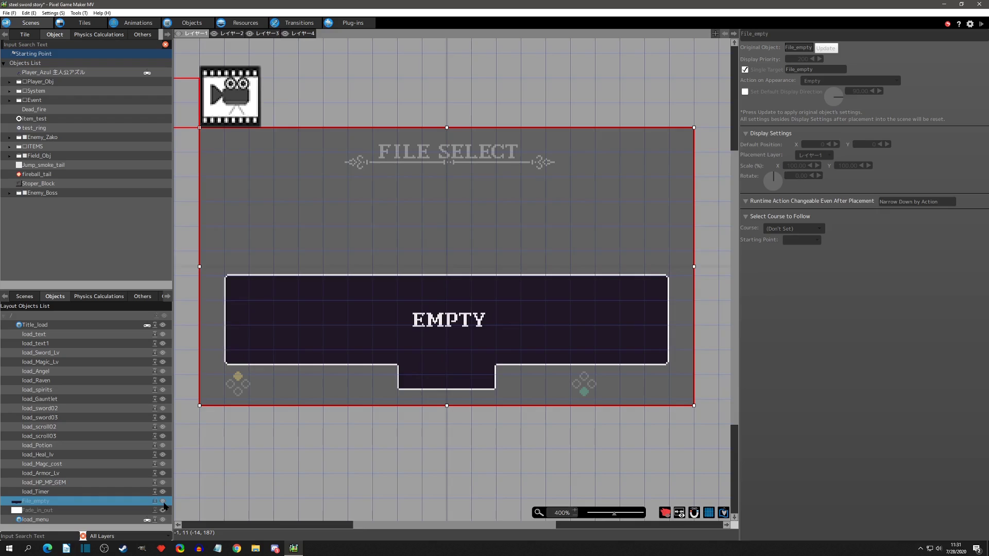
left_click(163, 502)
left_click(163, 502)
left_click(163, 502)
left_click(164, 502)
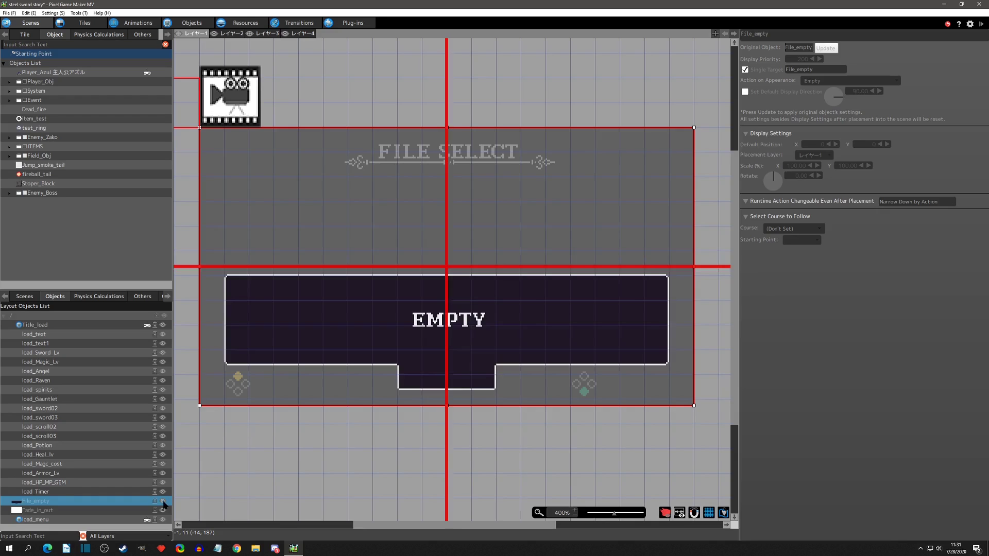
left_click(163, 503)
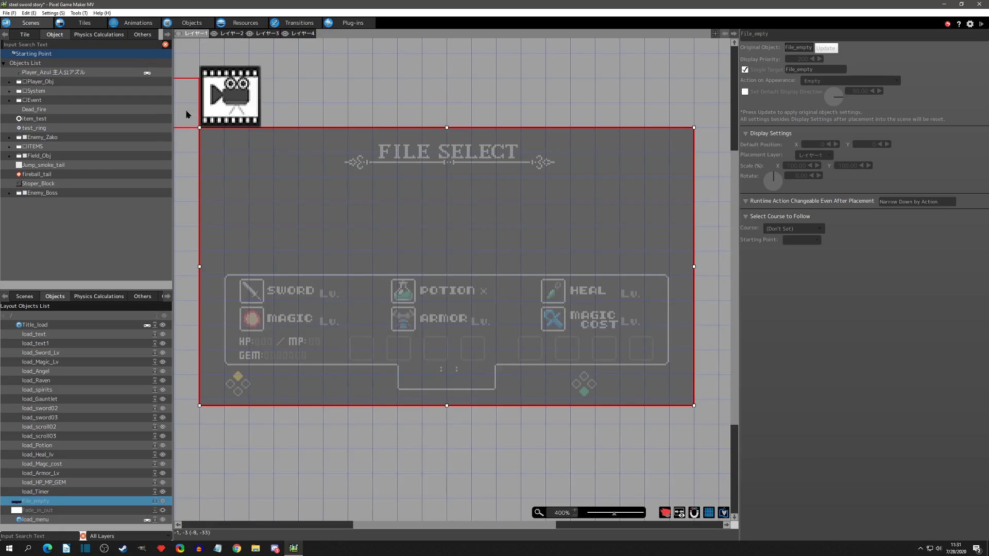
Step: Inspect the Check File switch conditions on both links between File_empty's Clear and Empty actions
left_click(192, 23)
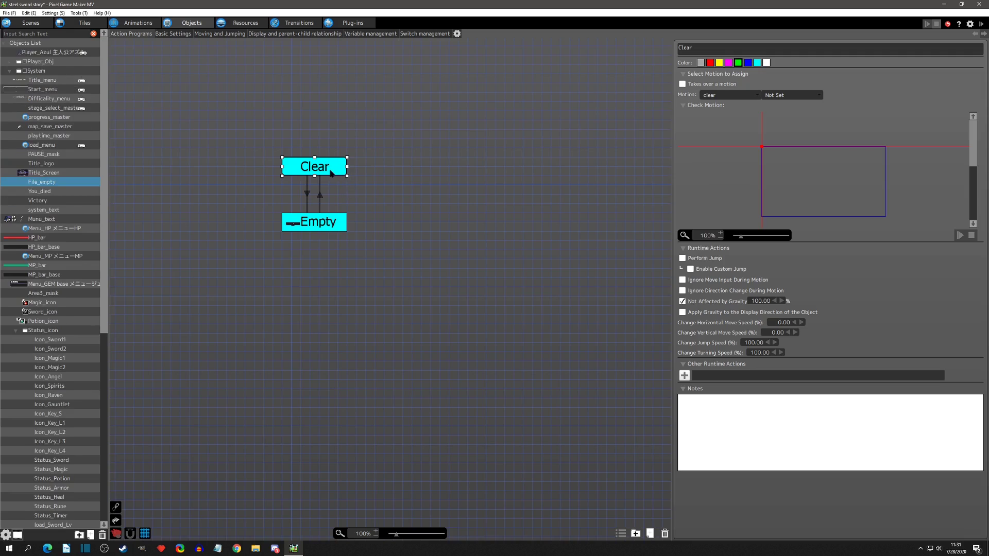
left_click(307, 193)
double_click(722, 190)
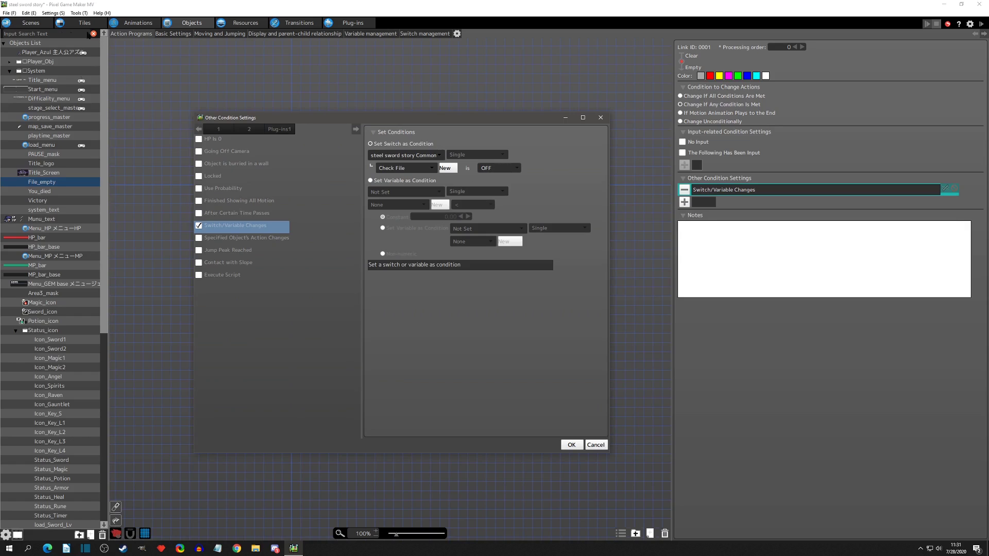
left_click(570, 445)
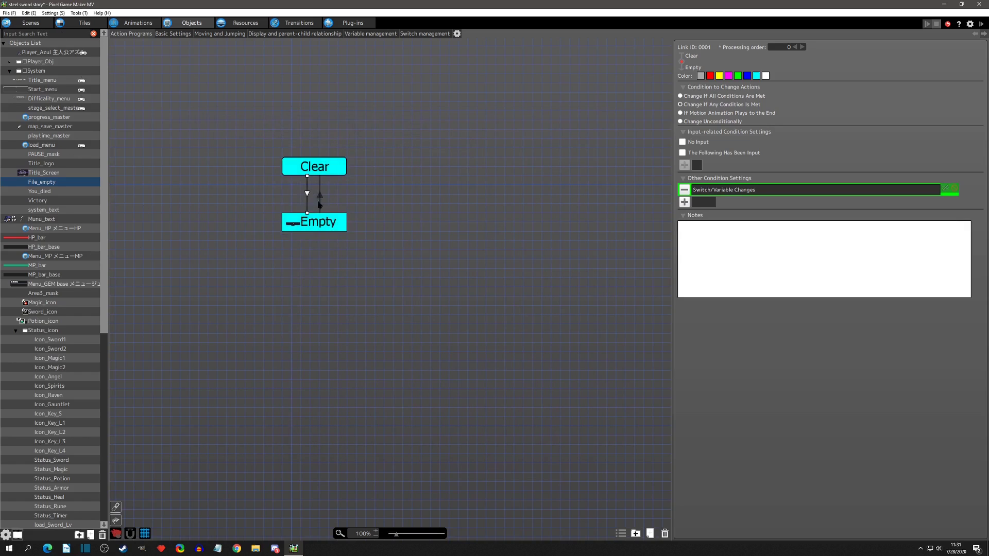
left_click(316, 223)
left_click(322, 195)
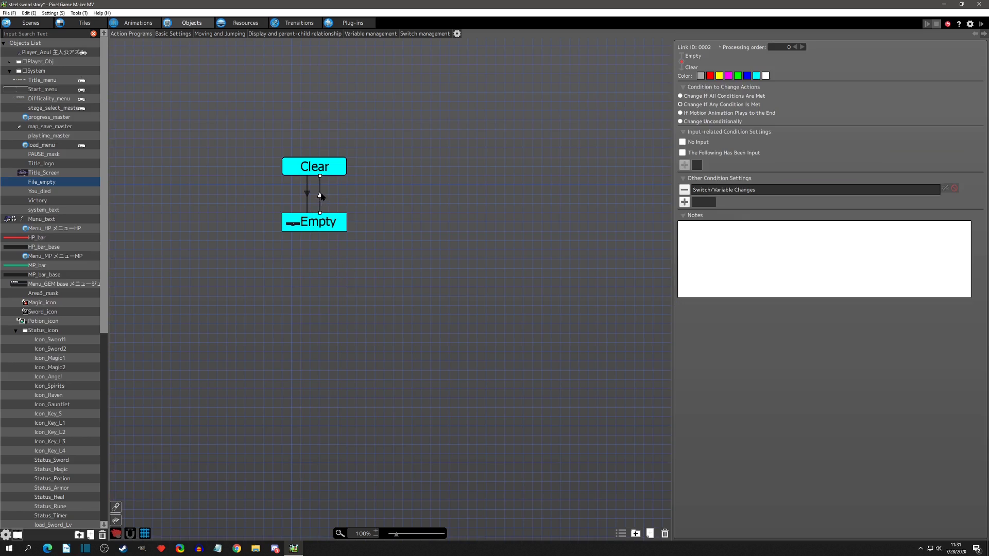
double_click(760, 191)
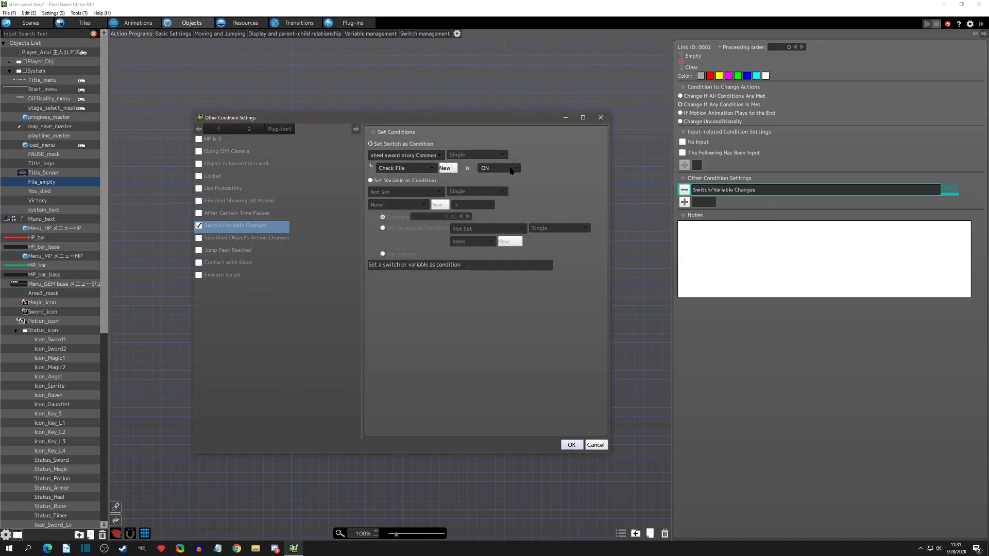
left_click(601, 117)
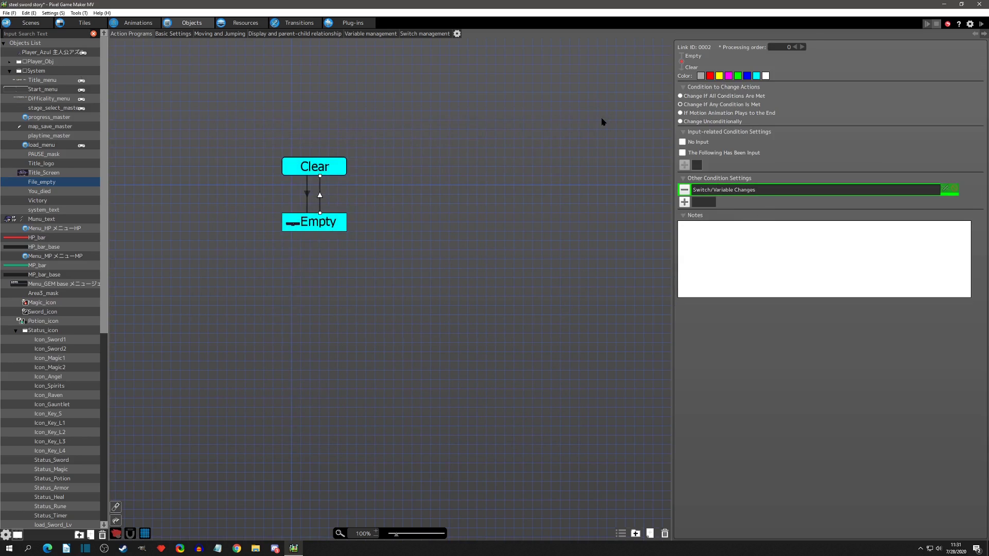
Step: Show file_empty briefly in the Title_Load scene and hide it again
left_click(31, 23)
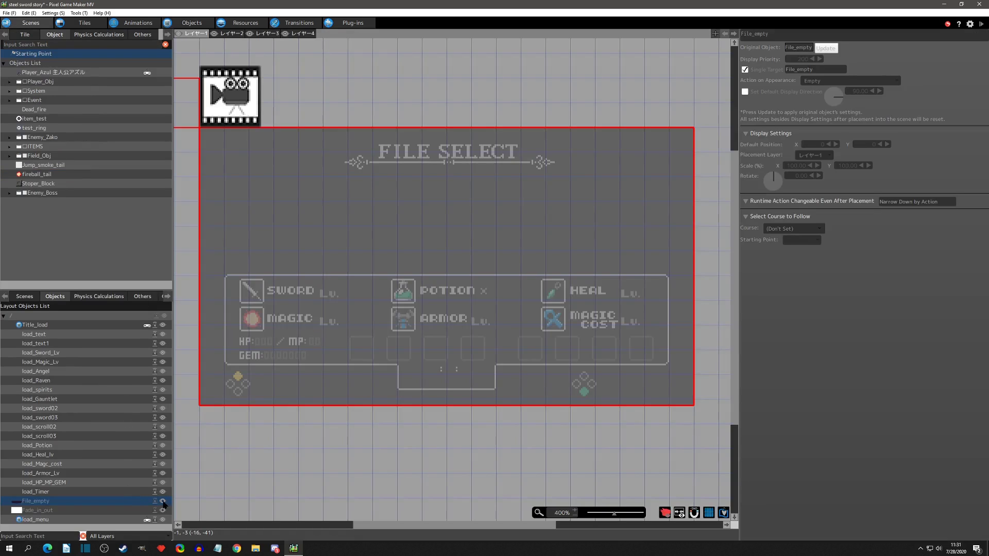
left_click(163, 501)
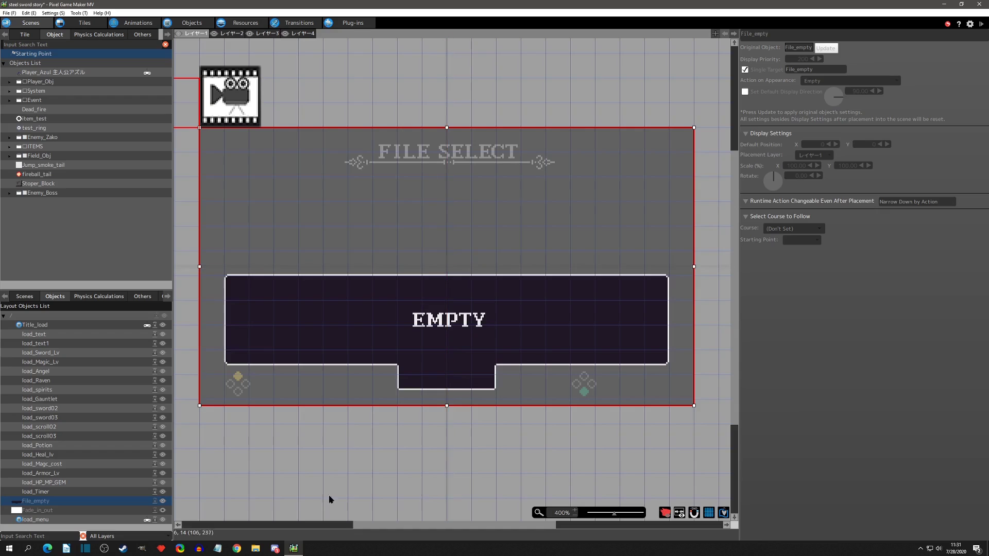
left_click(163, 501)
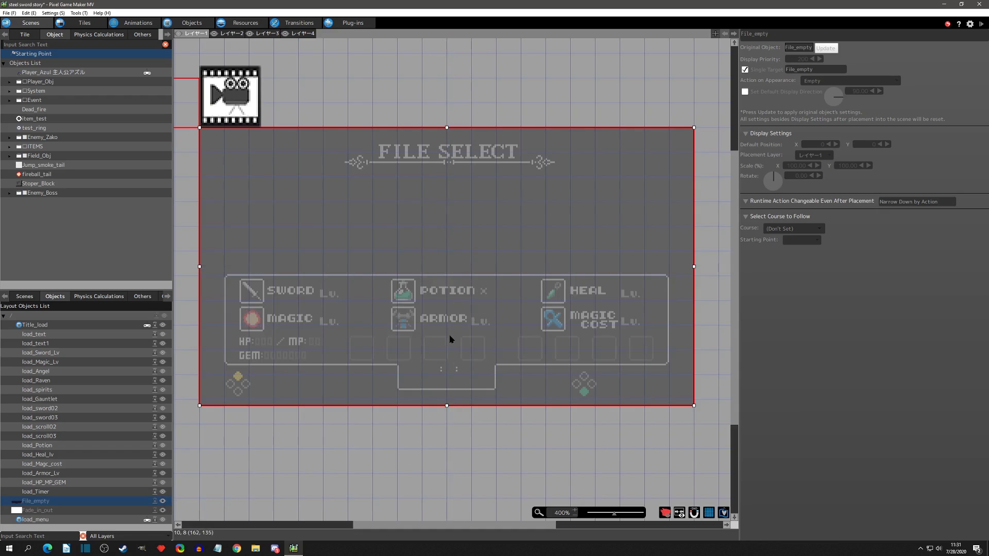
Step: Inspect the Check File switch condition on File_empty's link from Clear to Empty, and view the Empty action
left_click(198, 23)
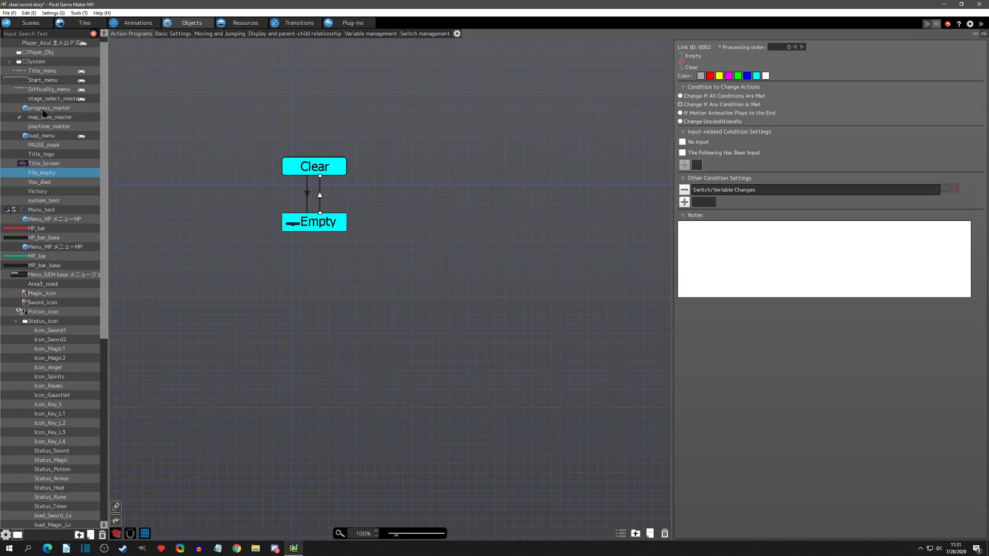
left_click(44, 137)
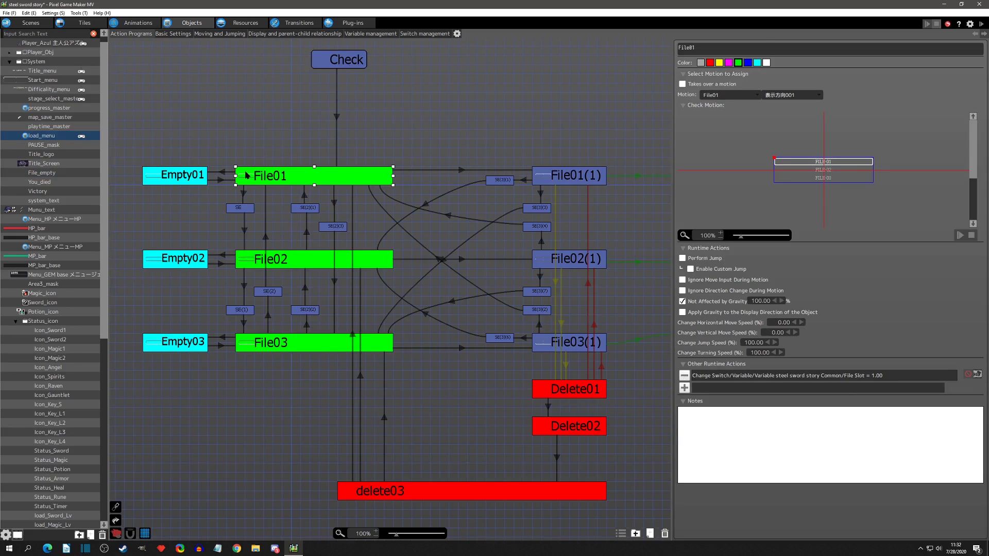
left_click(43, 173)
left_click(307, 193)
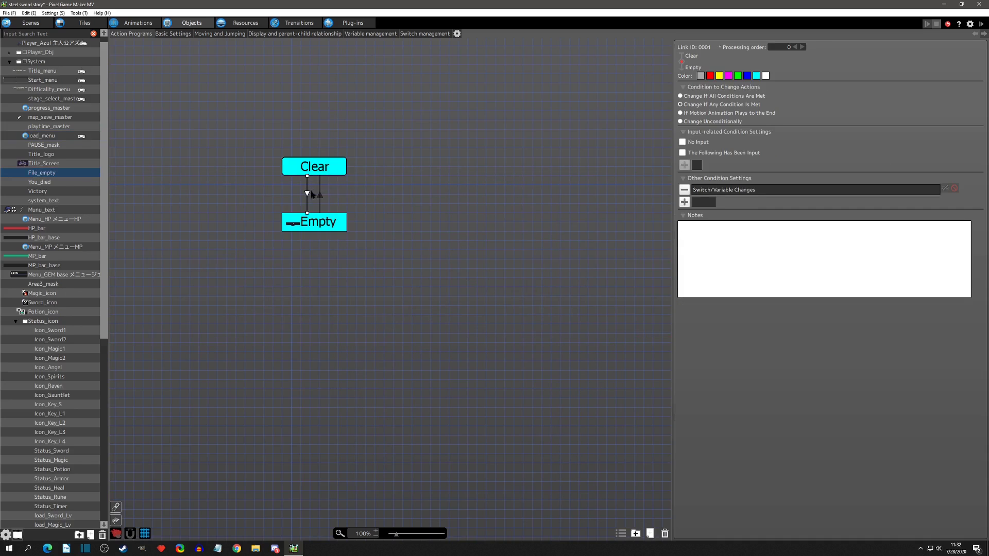
double_click(729, 190)
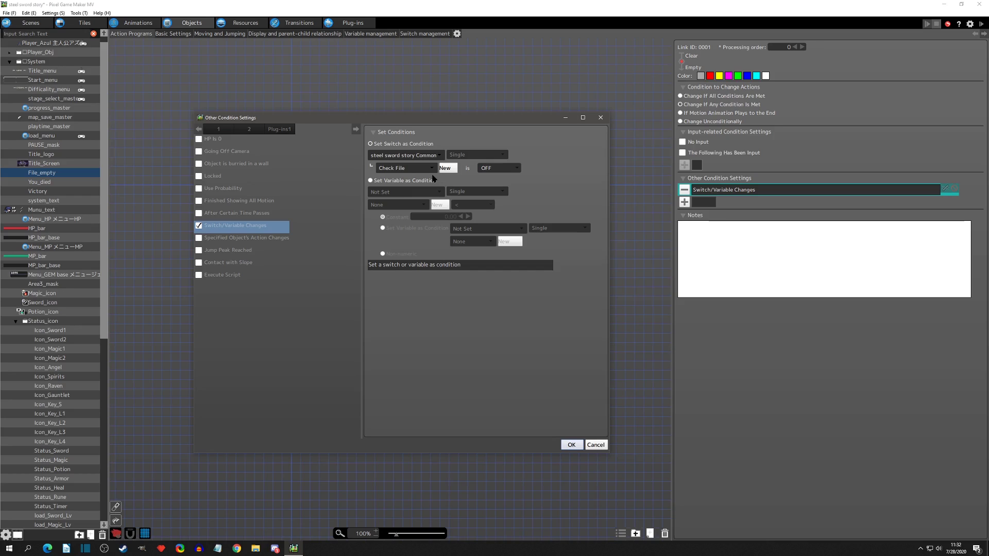
left_click(600, 119)
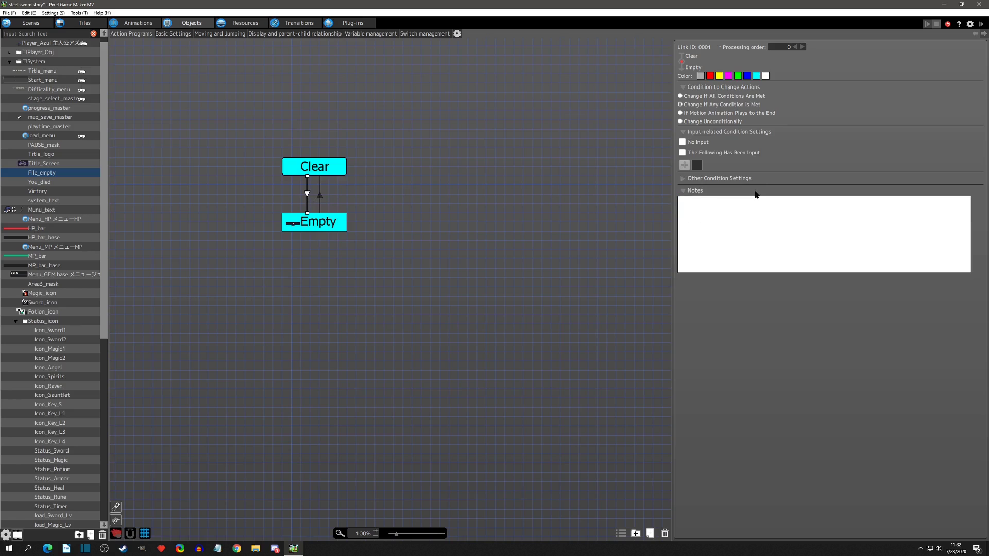
double_click(753, 192)
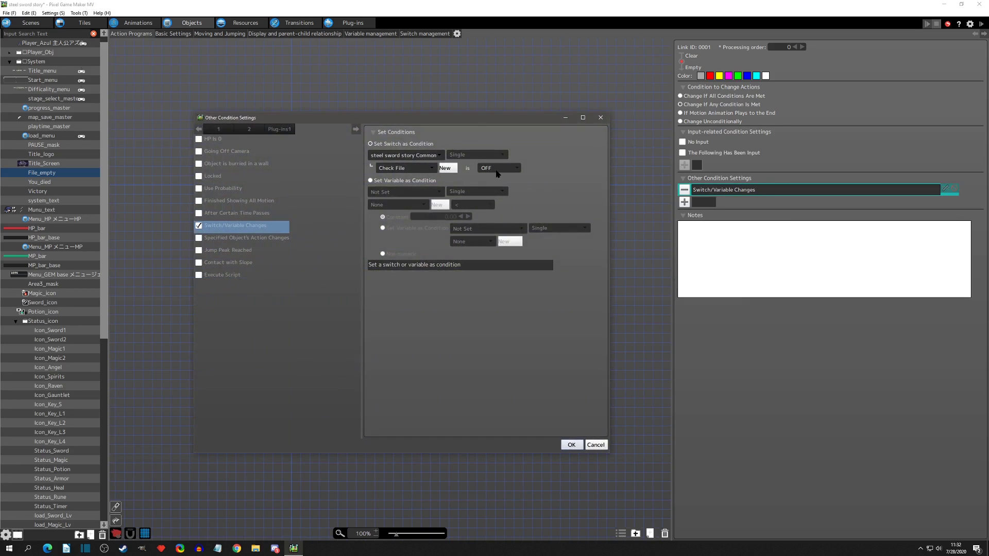
left_click(600, 118)
left_click(306, 223)
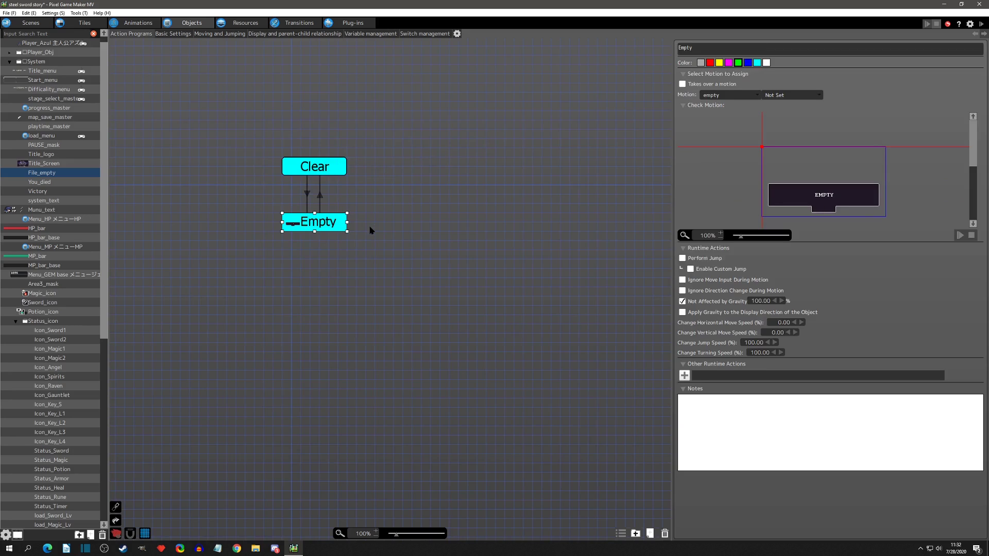
Step: Compare the File Slot runtime actions of File01, File02 and File03 in the load_menu object
left_click(50, 136)
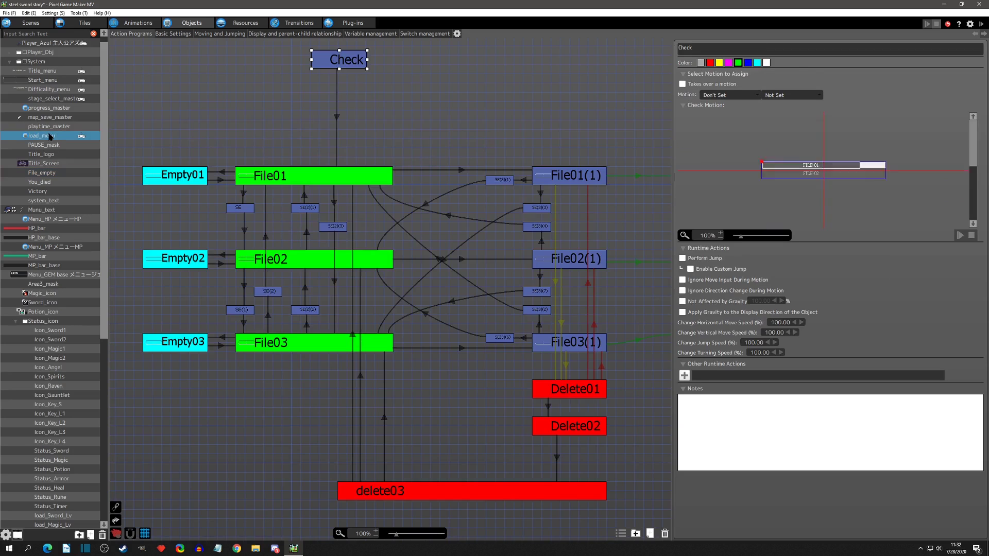
left_click(277, 177)
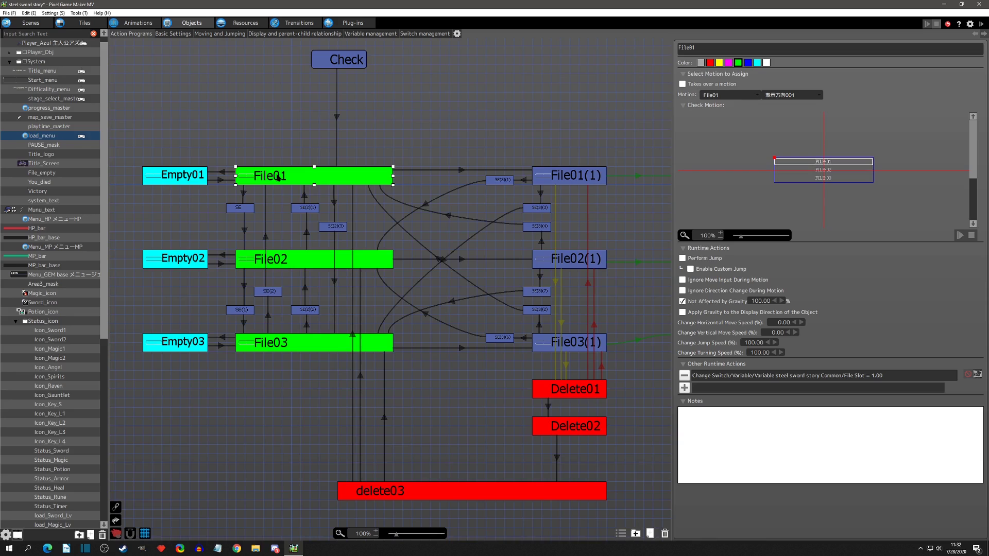
left_click(278, 261)
left_click(289, 349)
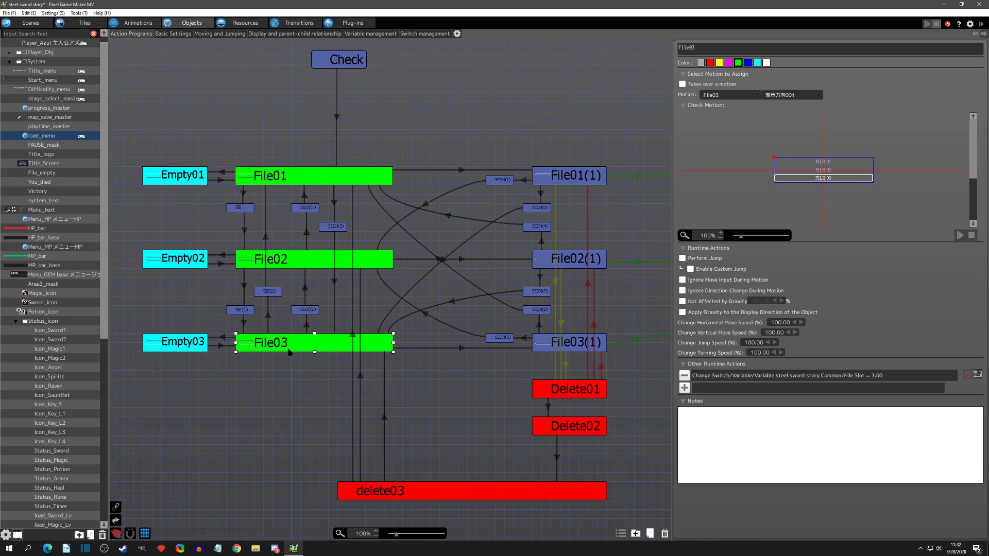
left_click(263, 178)
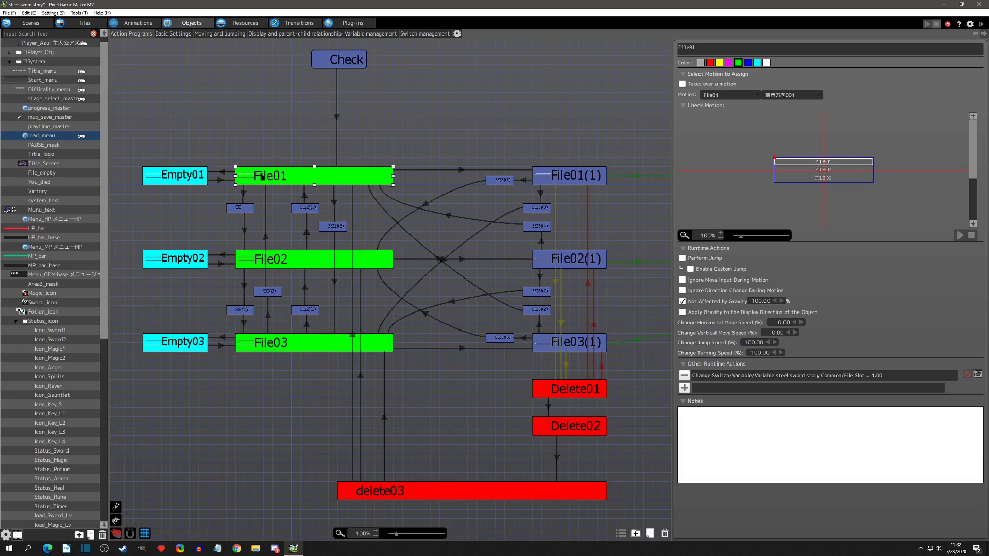
Step: Inspect the conditions on both links between load_menu's File01 and Empty01, along with Empty01's audio playback action
left_click(224, 173)
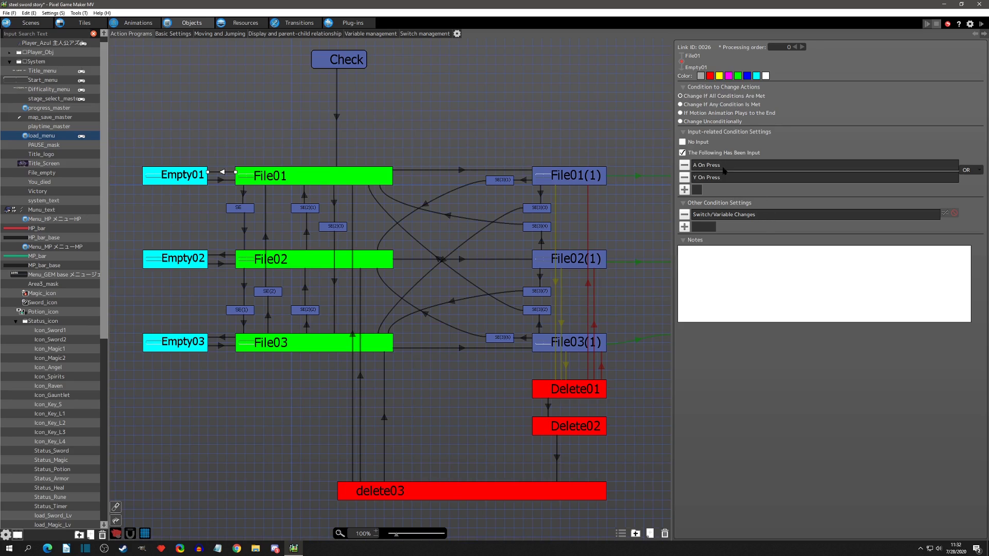
double_click(724, 218)
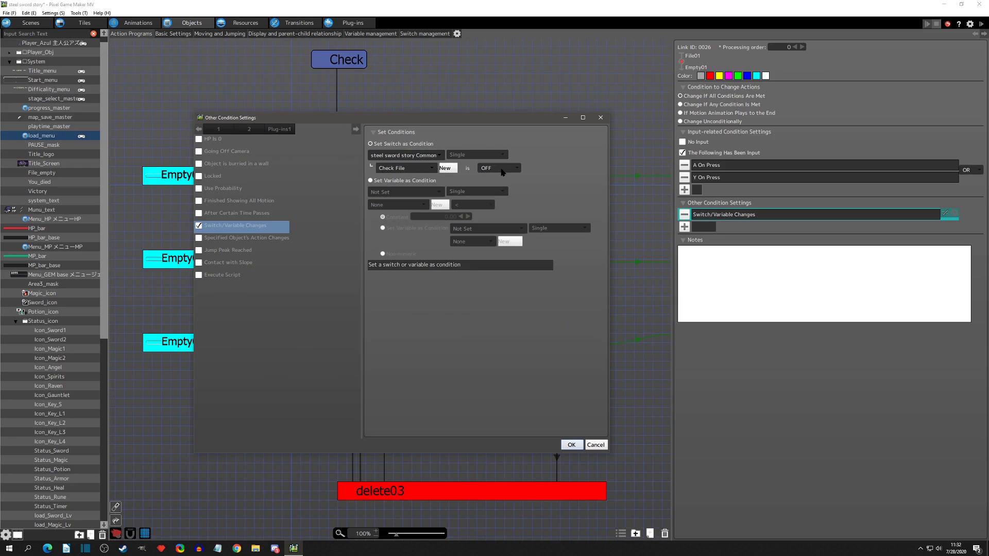
left_click(600, 118)
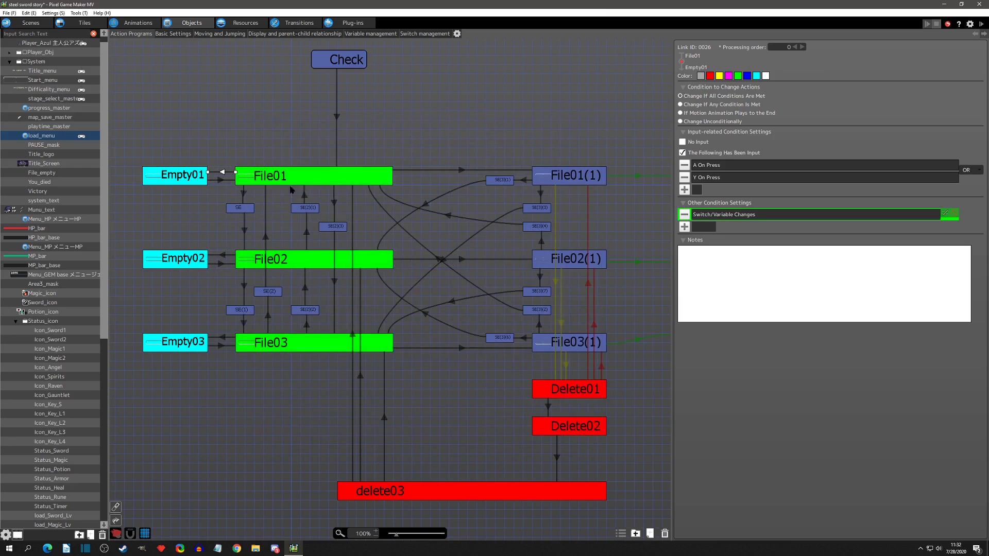
left_click(177, 187)
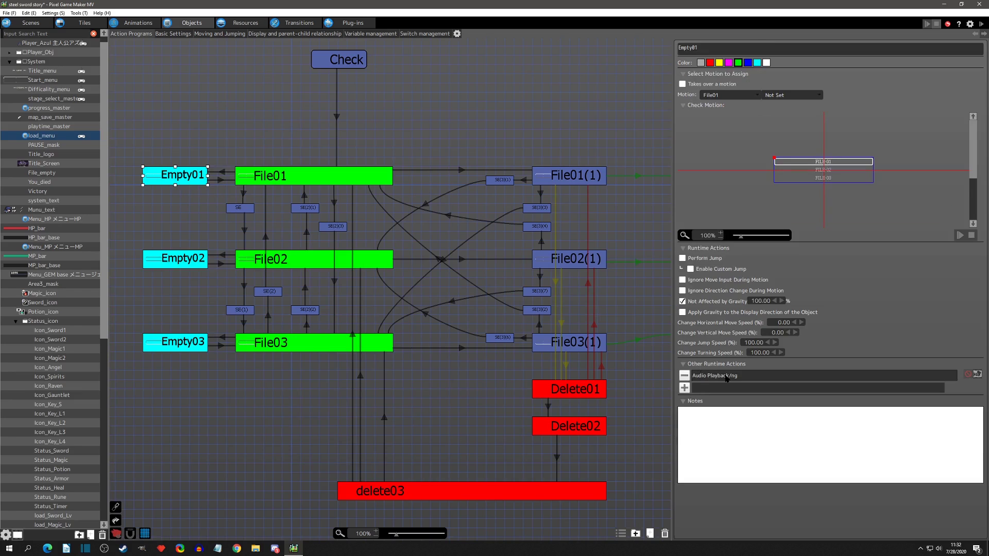
left_click(222, 183)
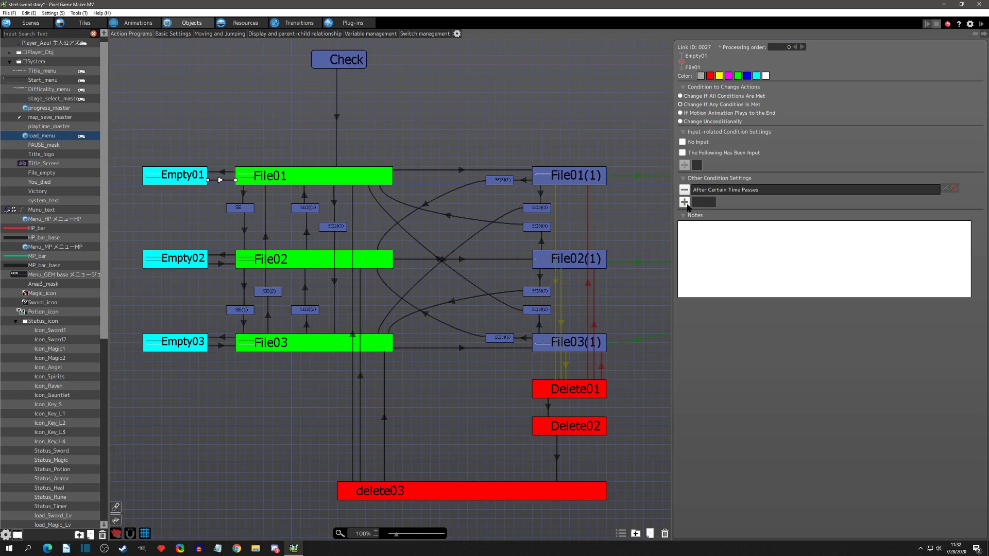
double_click(756, 191)
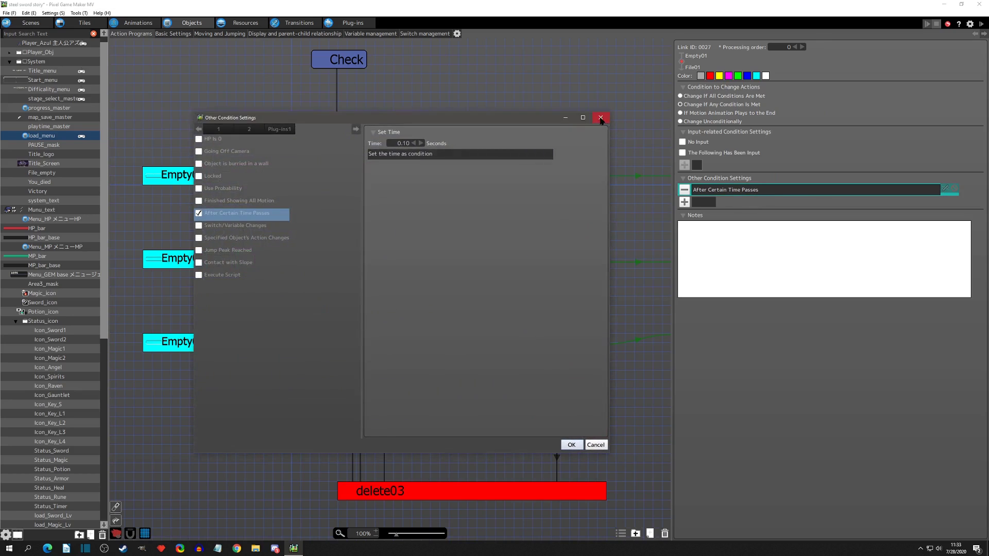
left_click(597, 120)
Step: Trace load_menu's path from File01 through the SE action to File02, checking the link's input condition
left_click(255, 182)
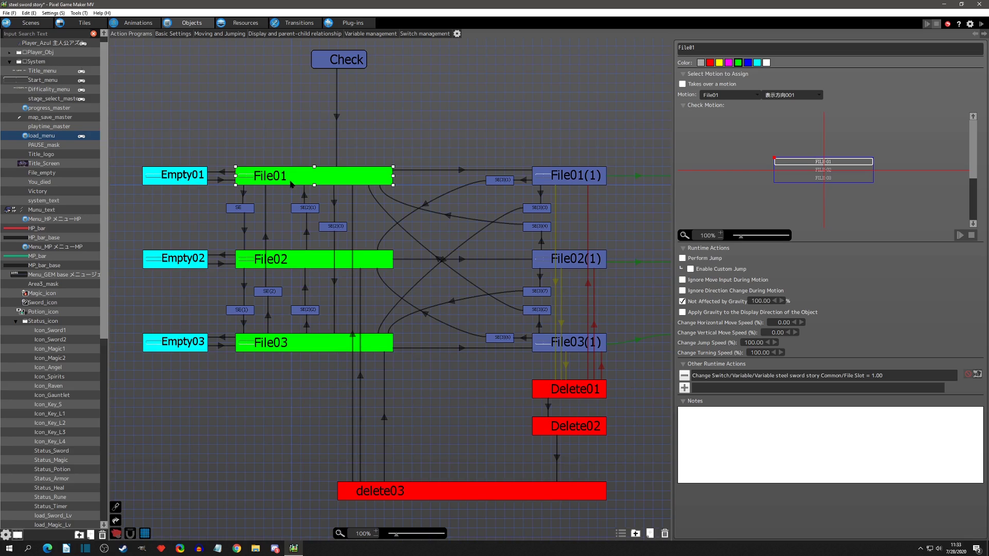
left_click(244, 194)
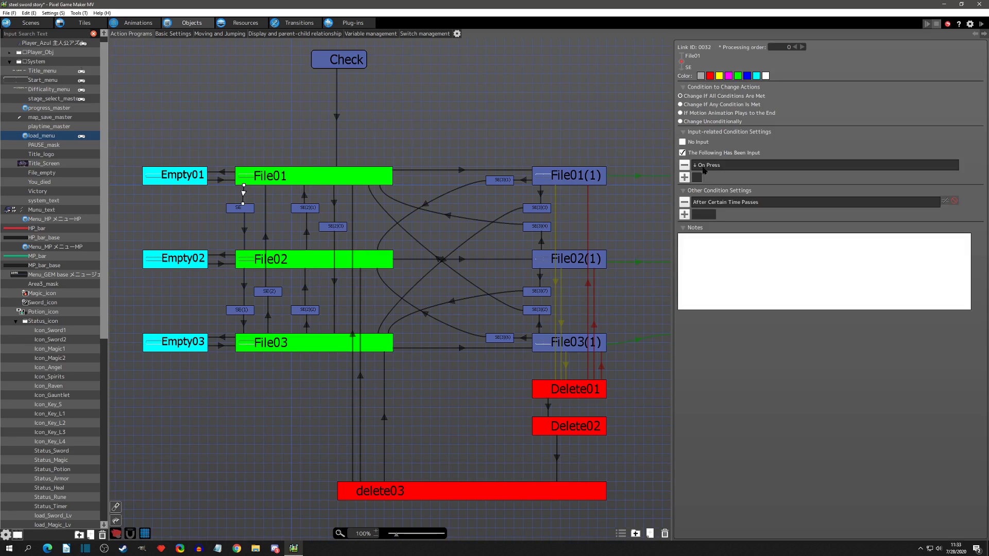
left_click(243, 211)
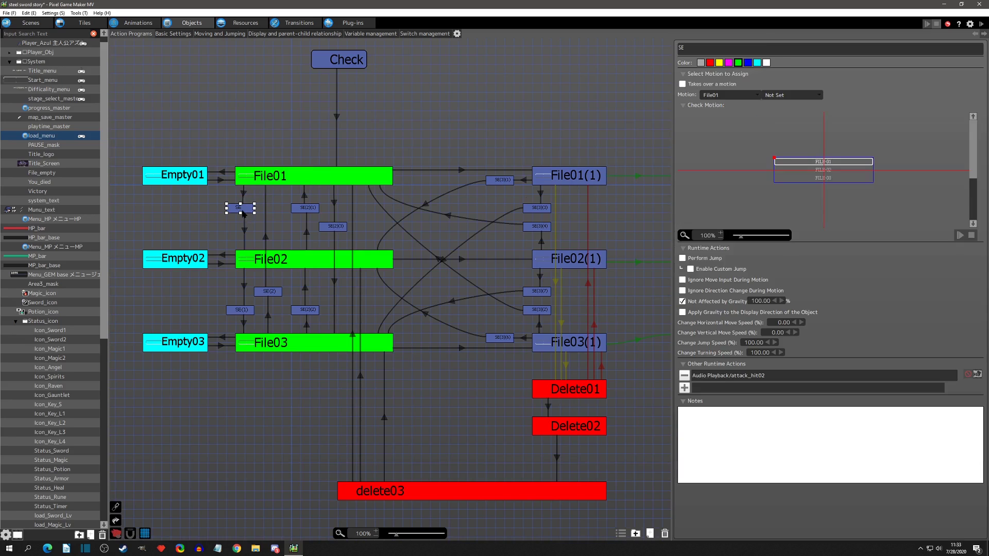
left_click(244, 261)
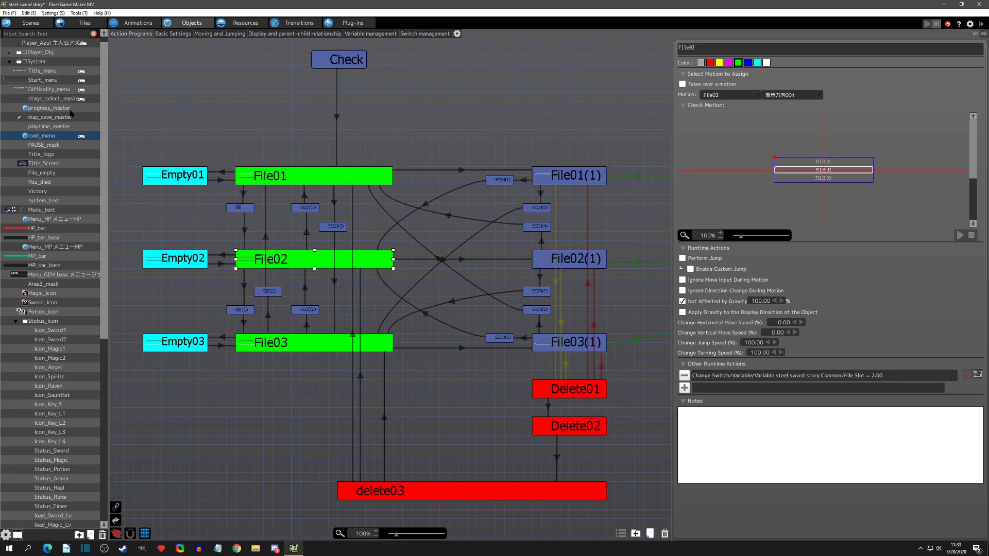
Step: Compare the motions assigned to File_empty's Empty and Clear actions
left_click(40, 174)
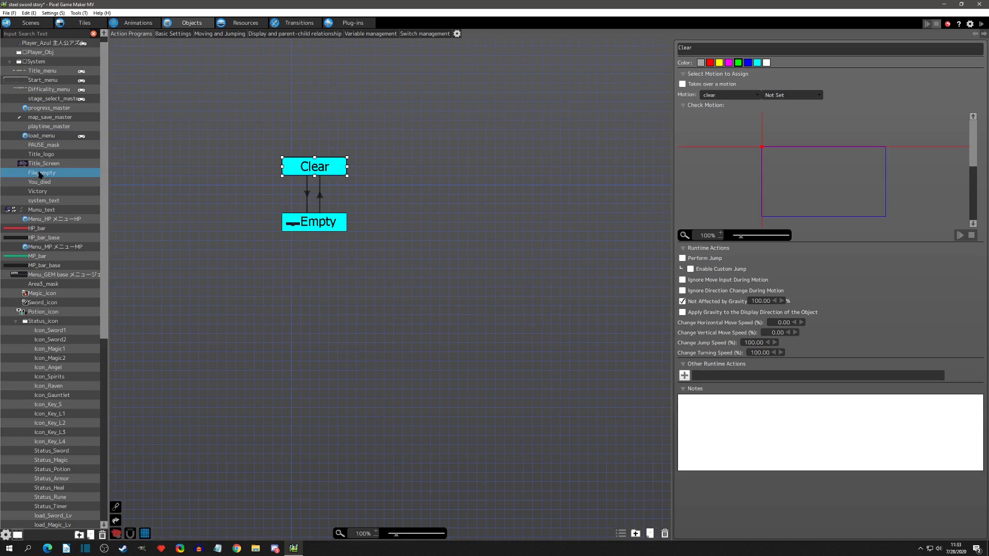
left_click(307, 226)
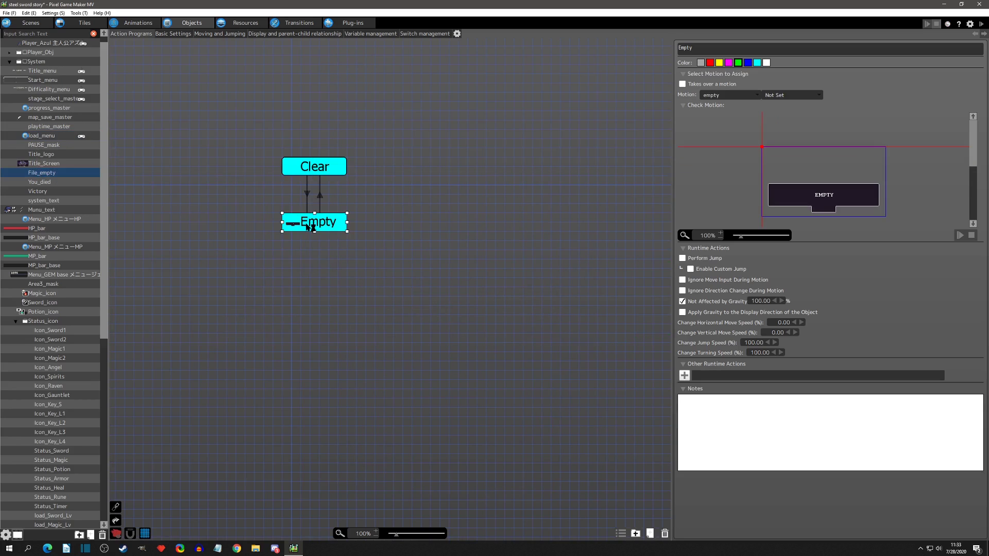
left_click(308, 166)
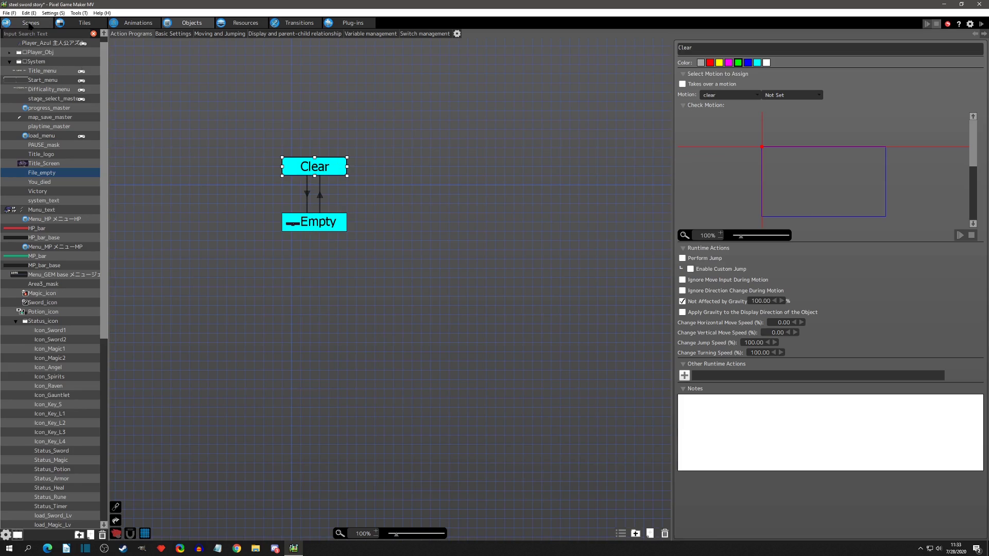
Step: Return to the Title_Load scene and look over its tile palette up close
left_click(31, 23)
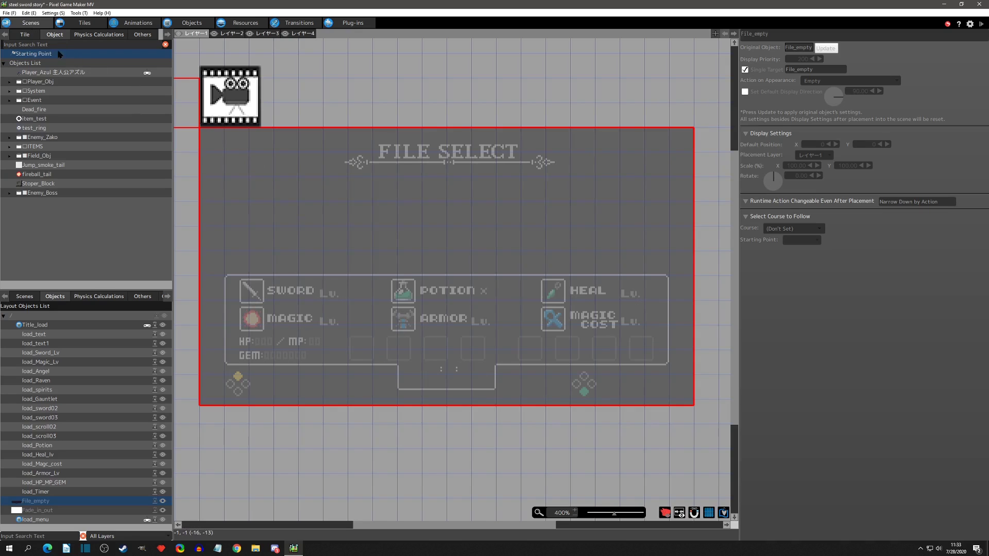
left_click(31, 35)
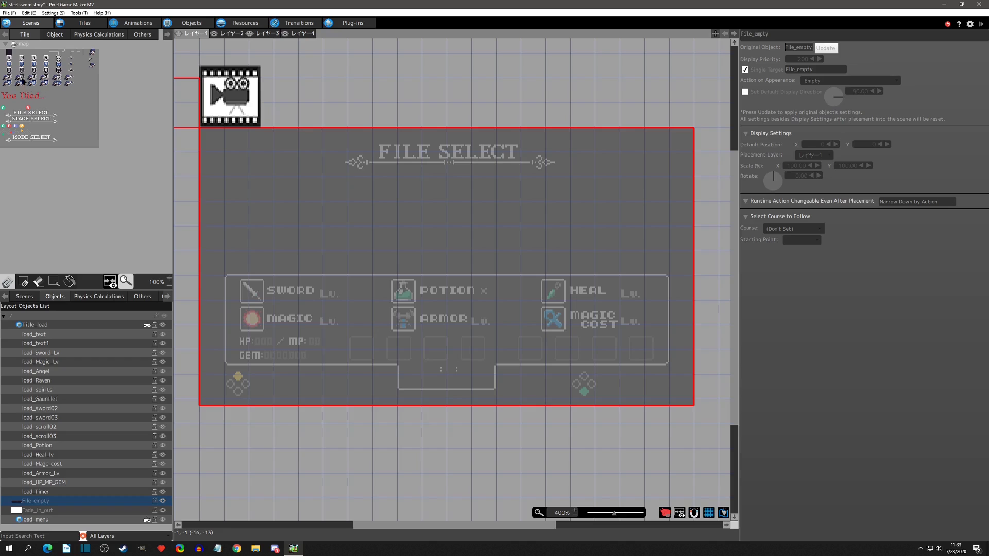
scroll(23, 79, "up", 2)
scroll(41, 109, "down", 1)
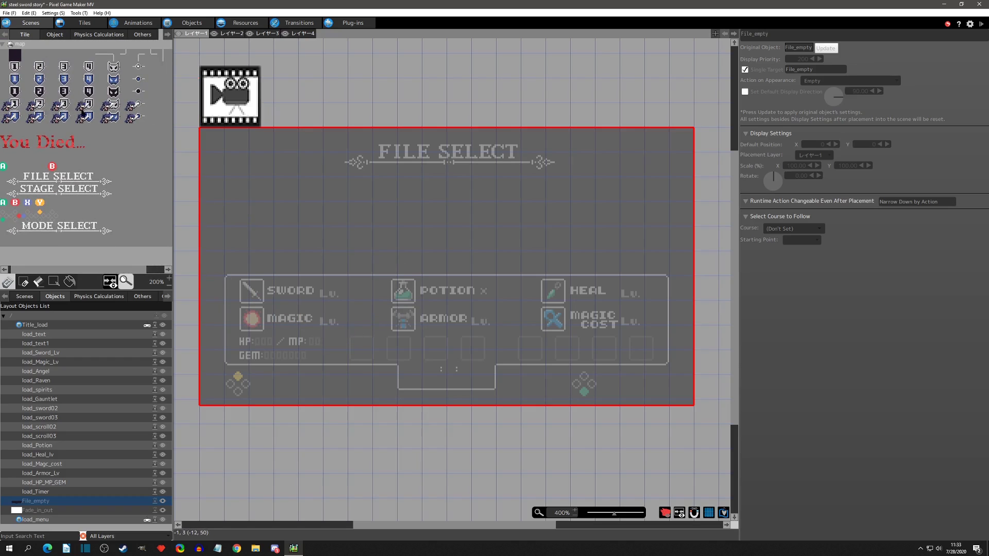
scroll(85, 124, "down", 1)
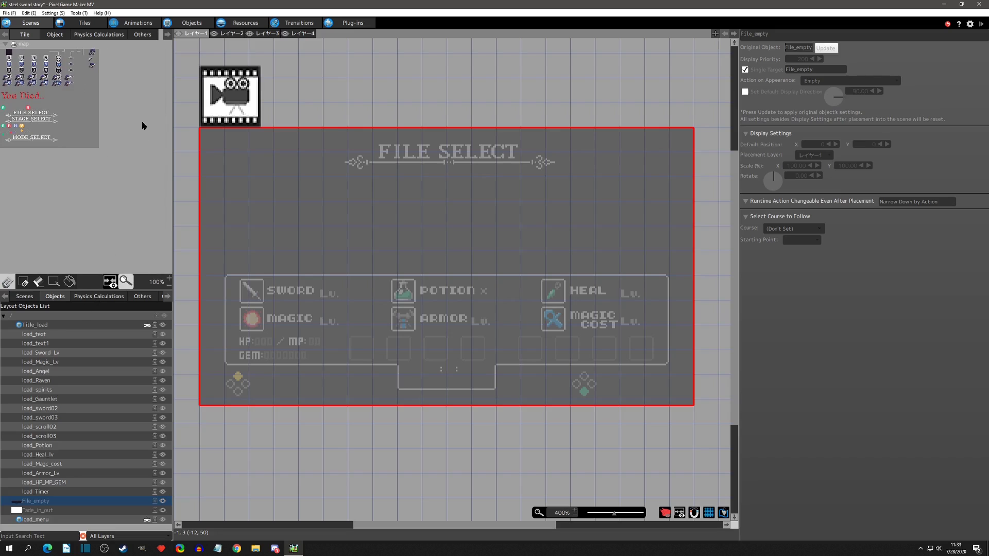
Step: Inspect the Check File switch condition on load_menu's link from File02 to Empty02
left_click(191, 23)
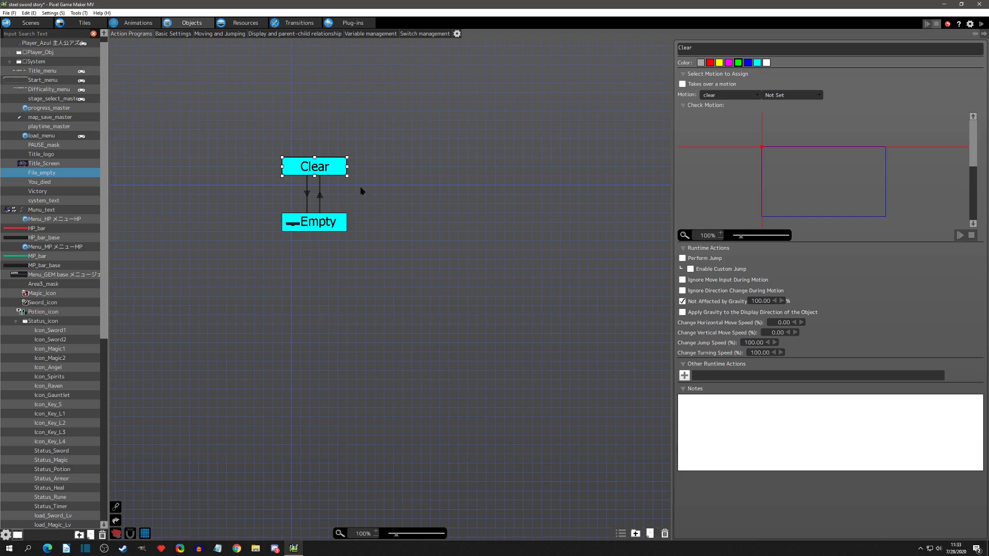
left_click(56, 137)
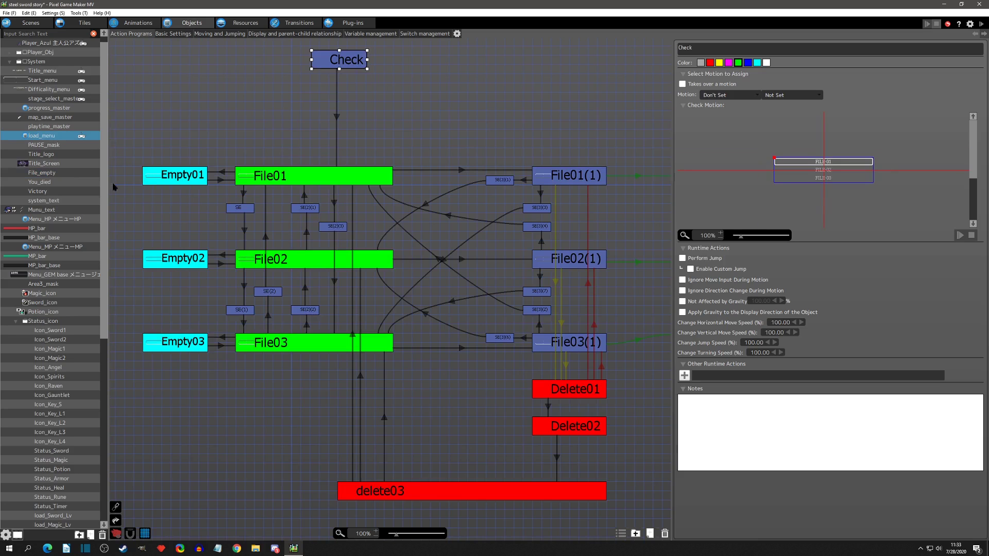
left_click(225, 257)
double_click(757, 214)
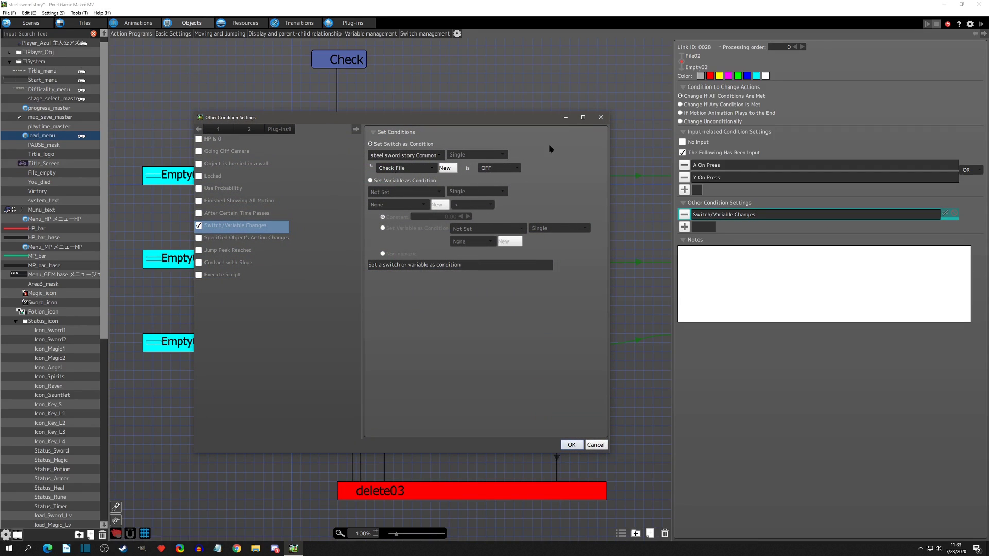
left_click(600, 118)
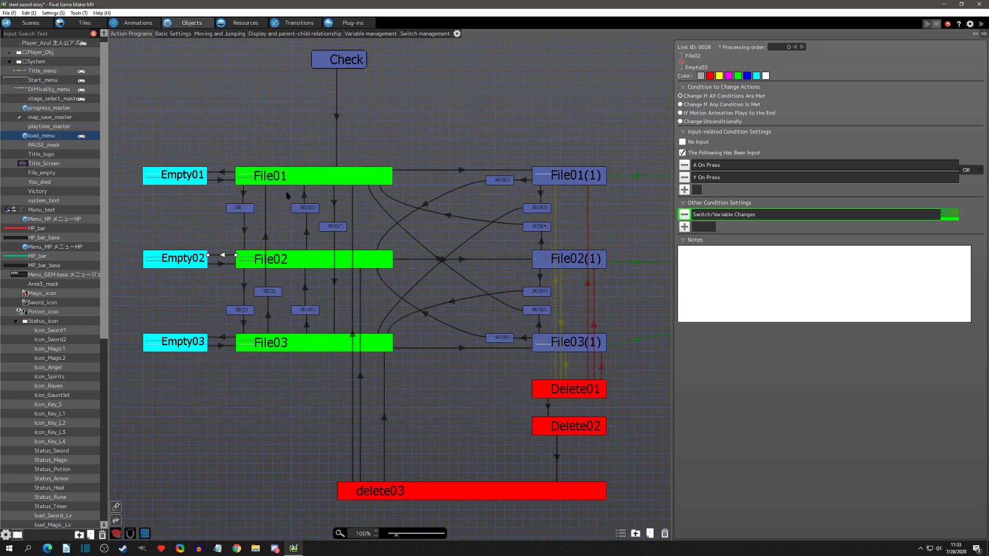
Step: Review load_menu's File02, File03 and File01 actions and the input condition on the link from File03 to SE(2)(2)
left_click(279, 263)
left_click(270, 341)
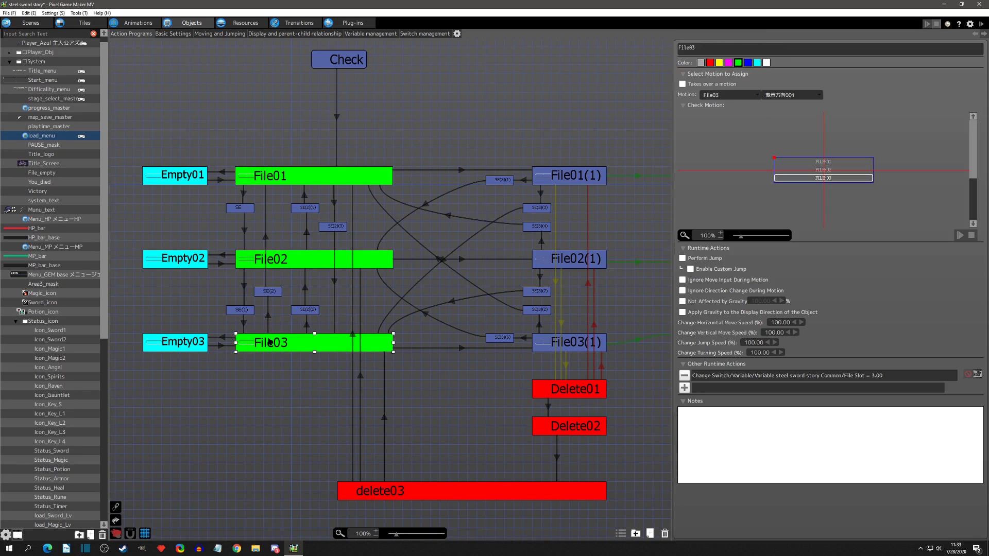
left_click(307, 327)
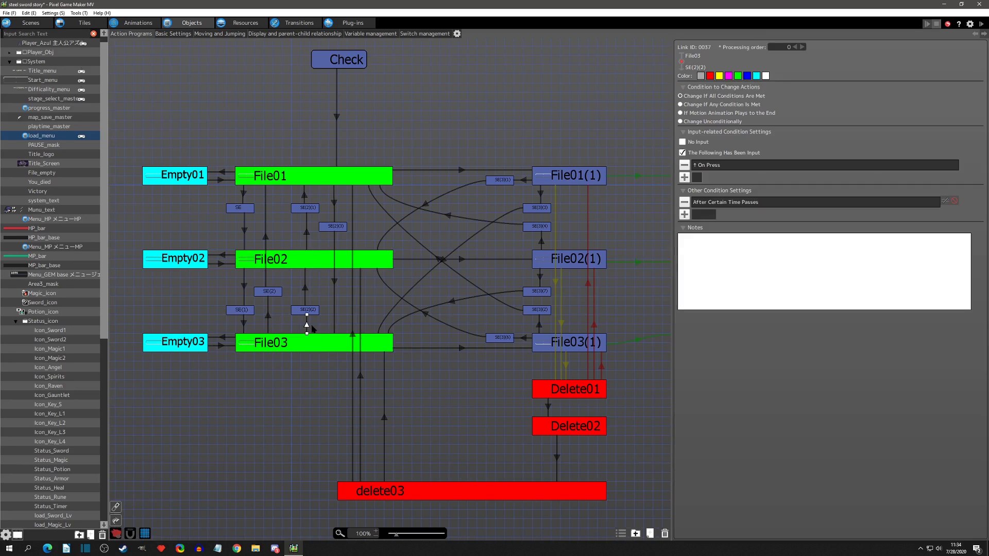
left_click(301, 262)
left_click(353, 172)
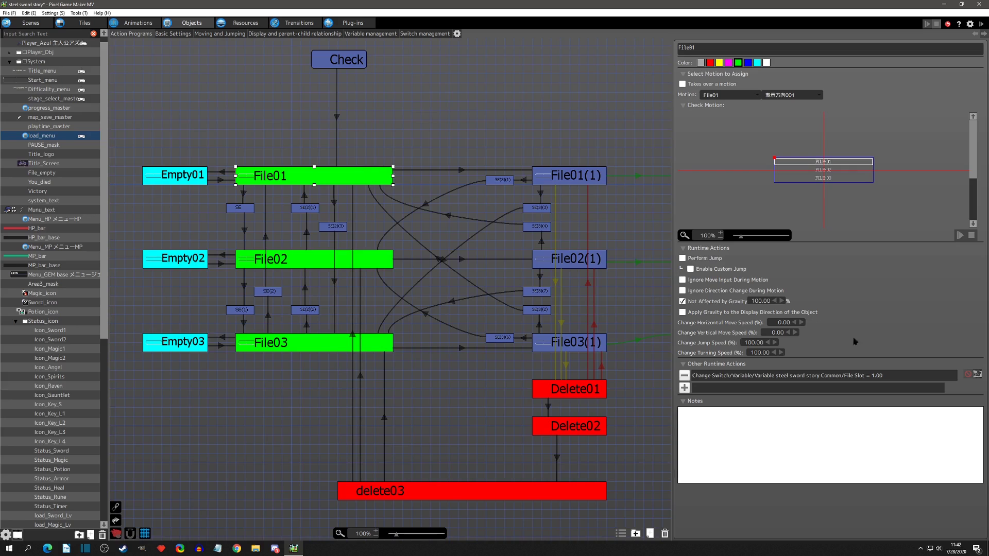
Step: Inspect the Check File switch condition on load_menu's link from File01 to File01(1)
left_click(461, 171)
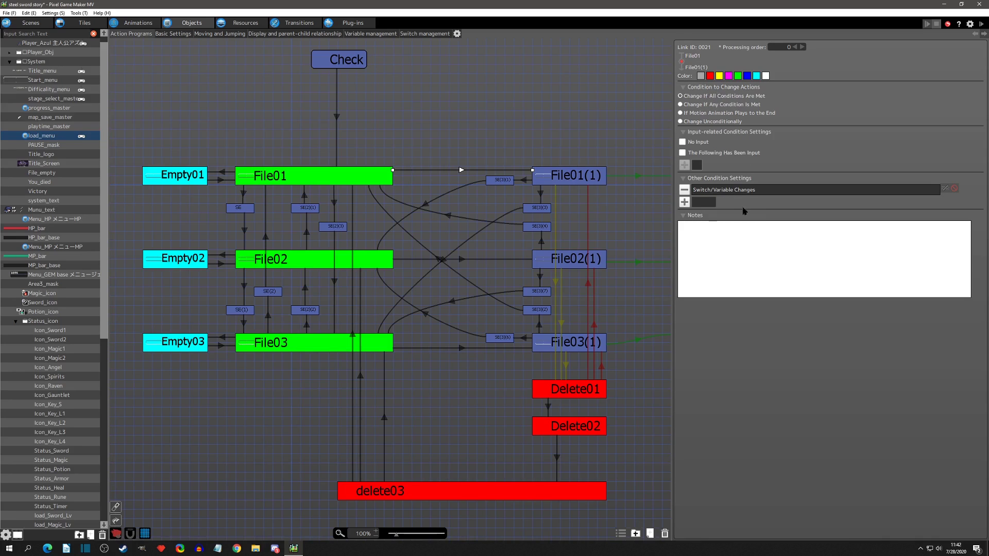
double_click(742, 189)
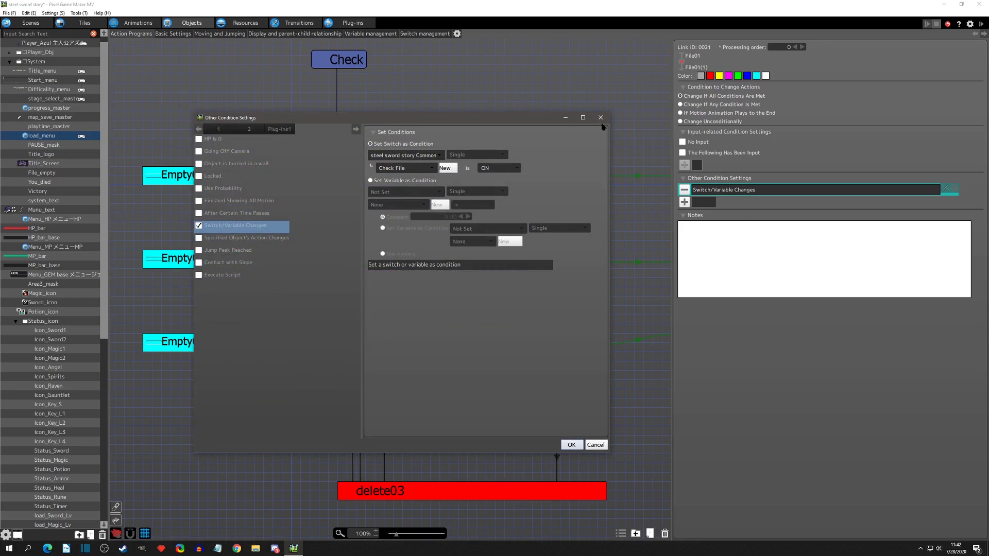
left_click(603, 119)
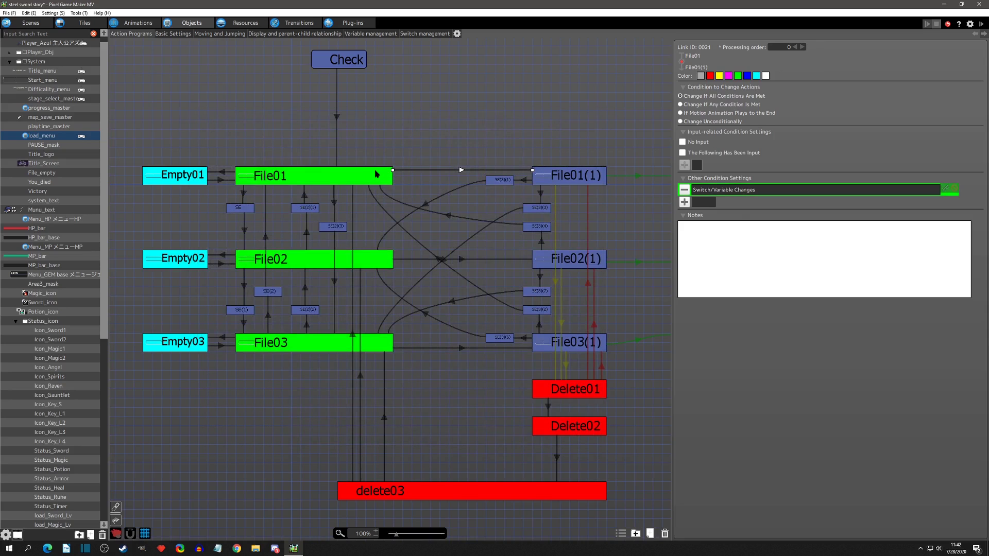
Step: Trace load_menu's path from File01(1) through SE(3)(1) to File02, checking the input condition and each action's runtime actions
left_click(577, 176)
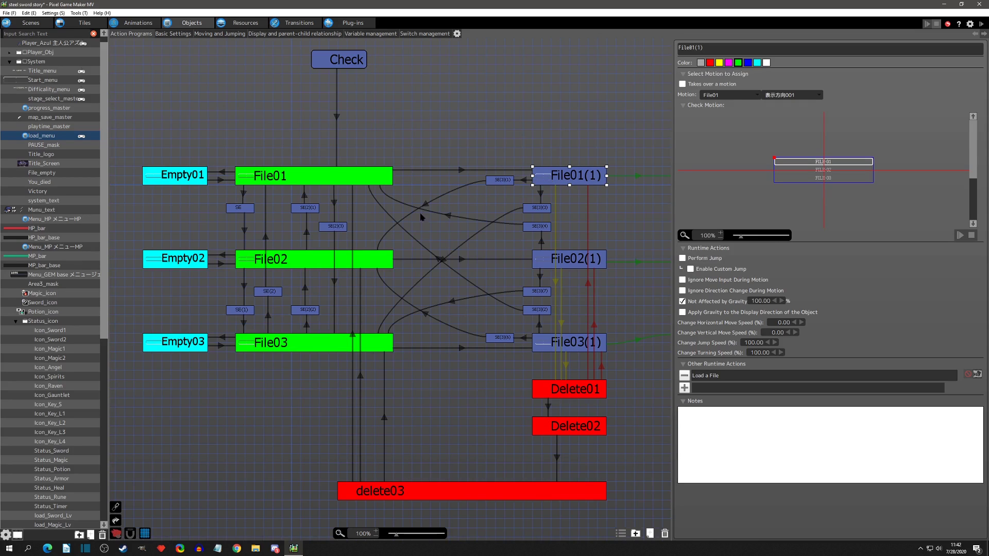
left_click(525, 182)
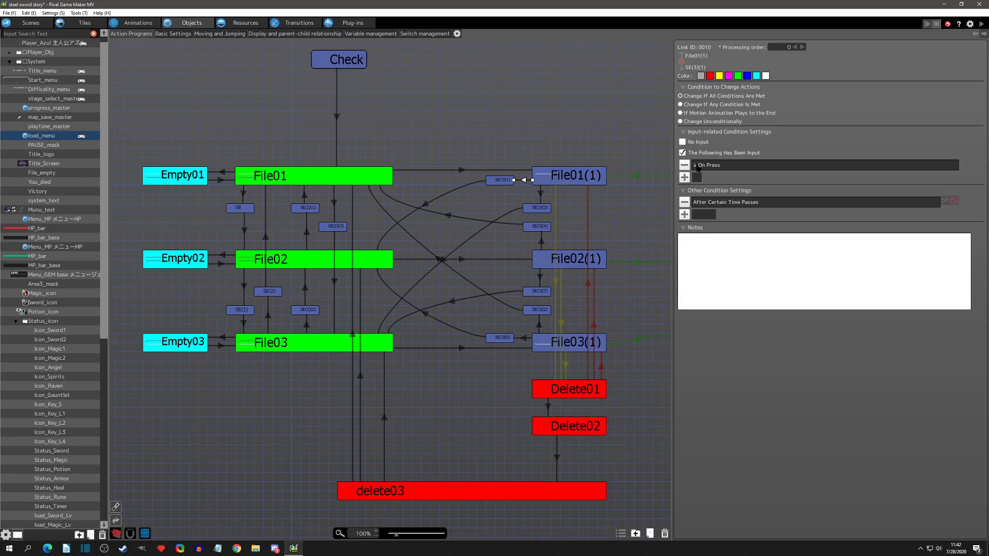
left_click(493, 181)
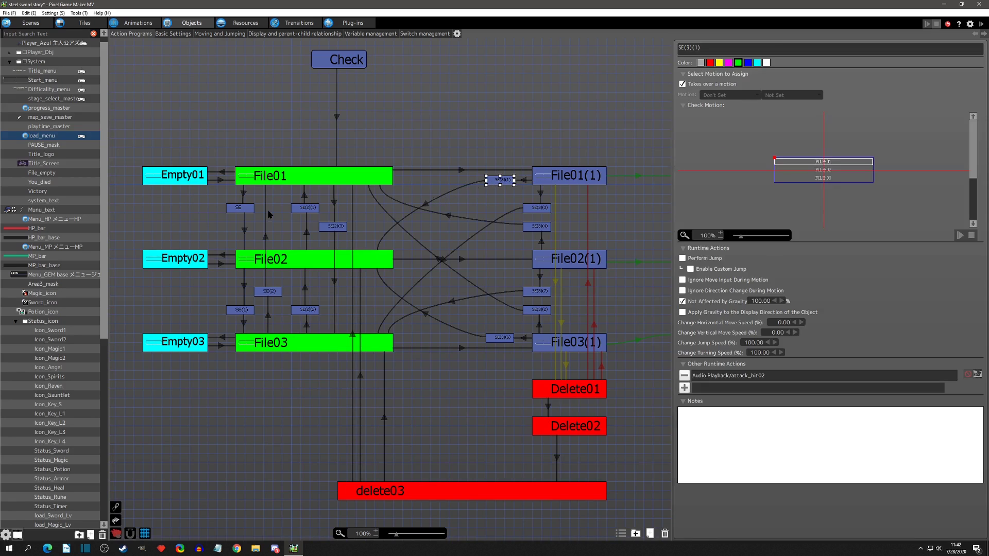
left_click(425, 207)
left_click(355, 260)
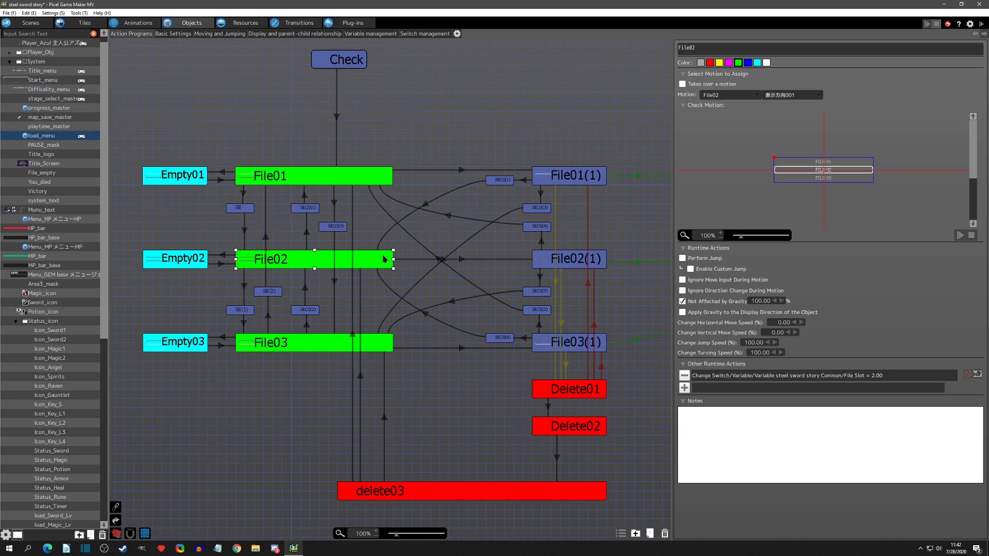
Step: Review the File02(1) and File03(1) load actions and follow the path from File03(1) through SE(3)(6) back to File02
left_click(461, 260)
left_click(562, 263)
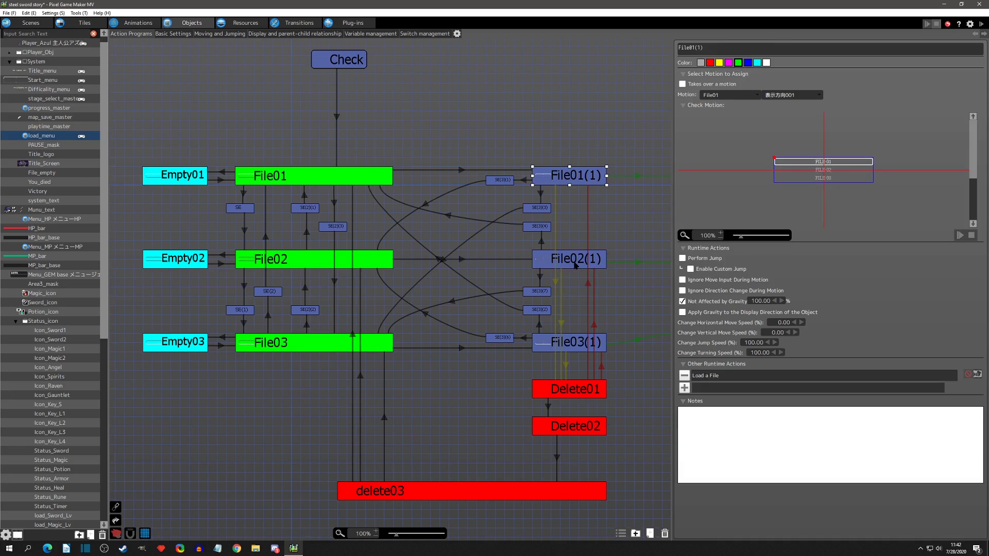
left_click(575, 345)
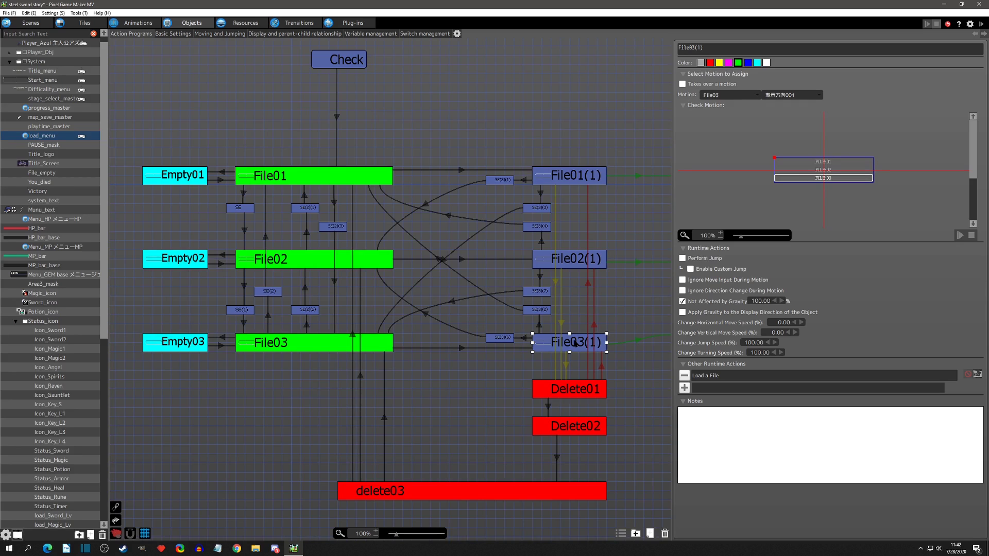
left_click(500, 338)
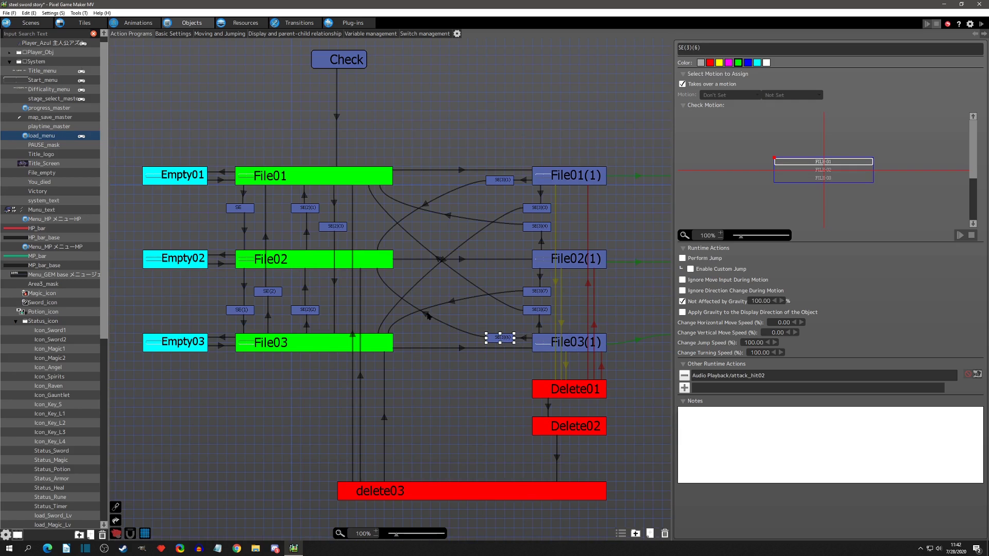
left_click(384, 267)
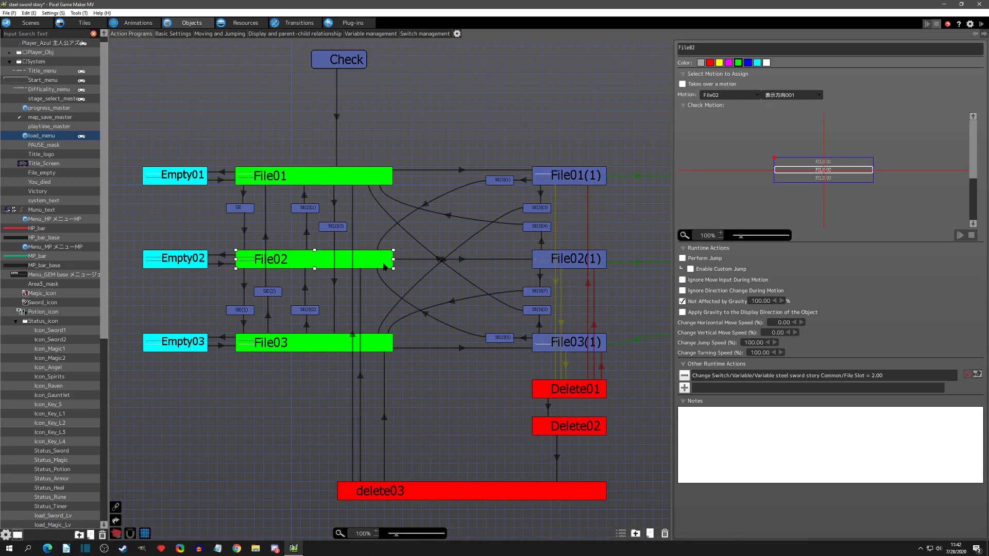
left_click(580, 264)
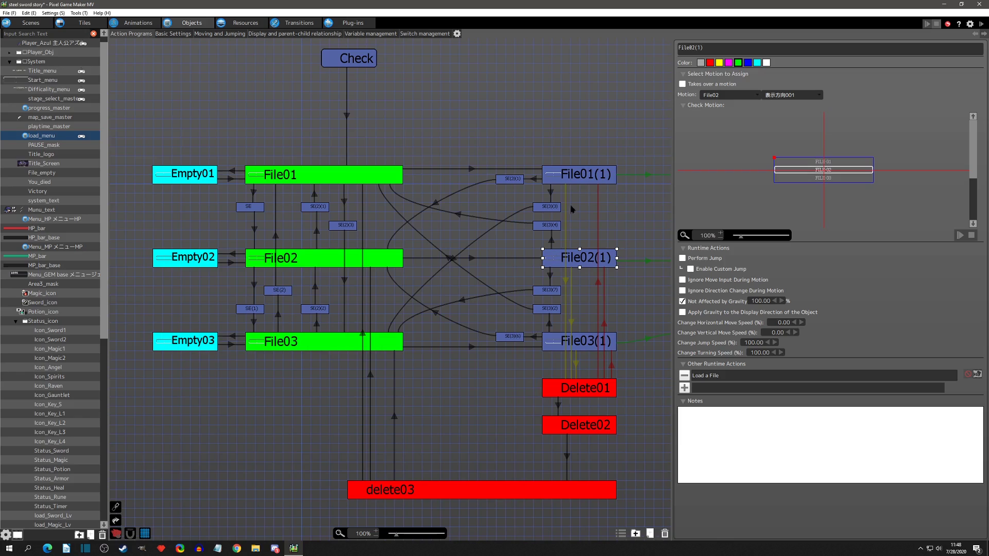
Step: Examine the Load a File settings in File01(1)'s runtime actions
left_click(587, 180)
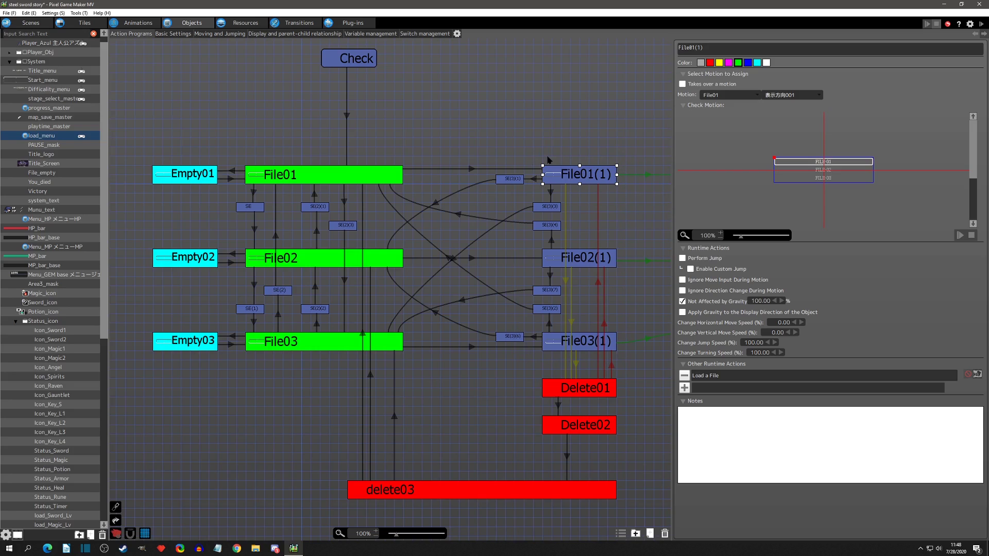
double_click(711, 379)
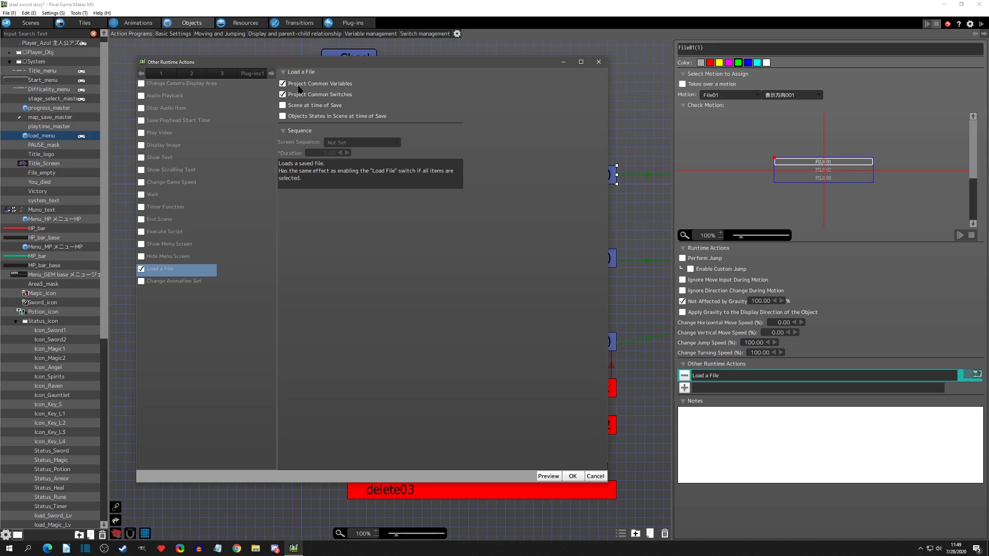
left_click(598, 61)
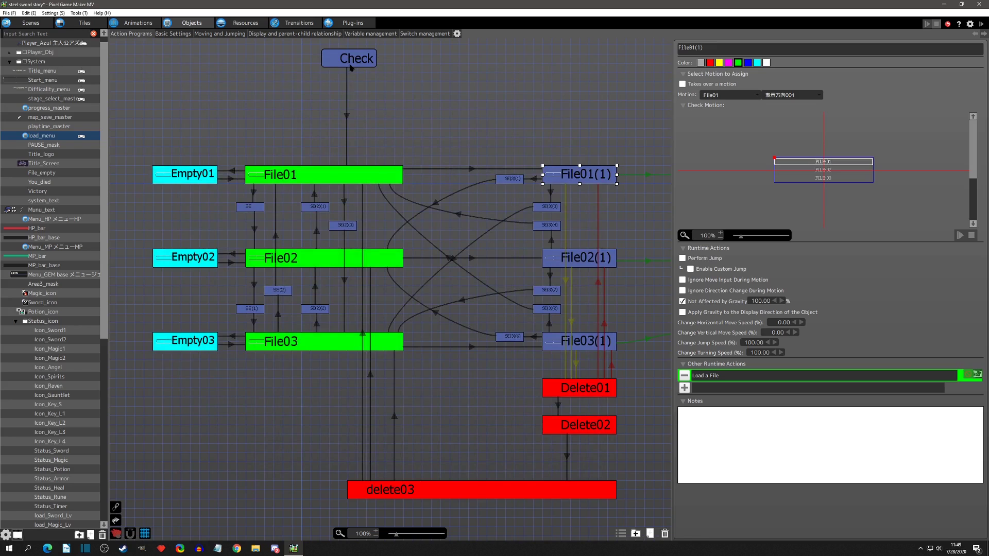
Step: Check File01's File Slot variable action and its link to File01(1), and review the Load a File options again
left_click(348, 175)
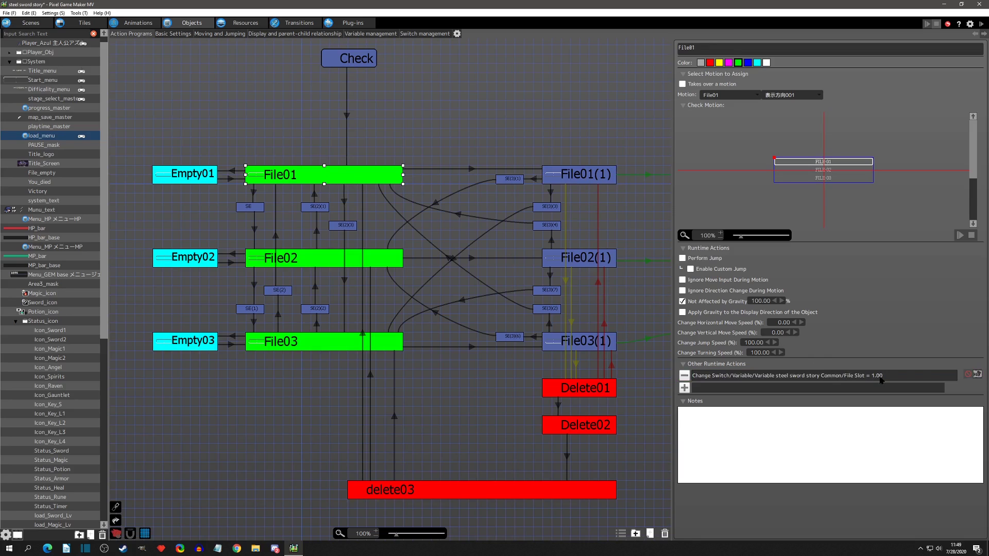
left_click(472, 170)
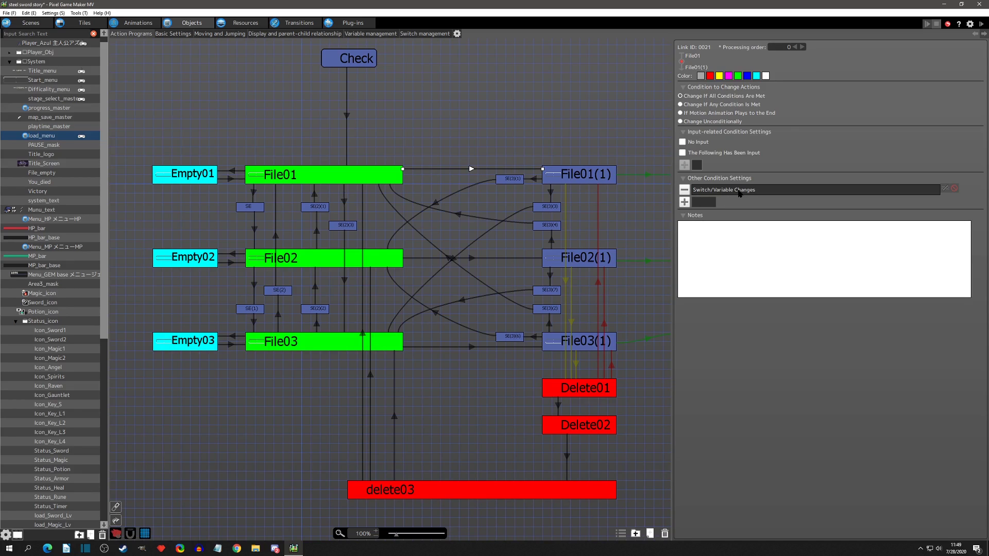
left_click(587, 181)
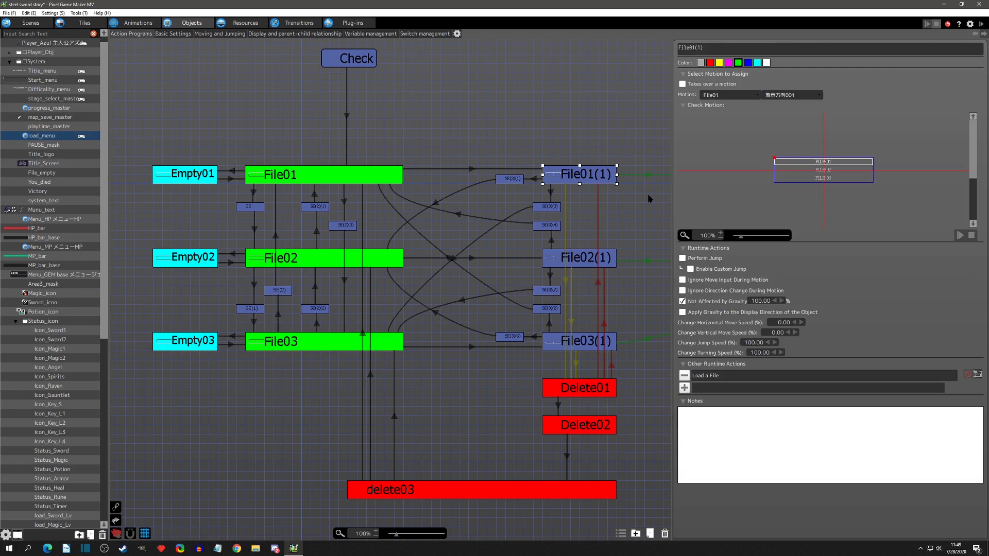
double_click(720, 376)
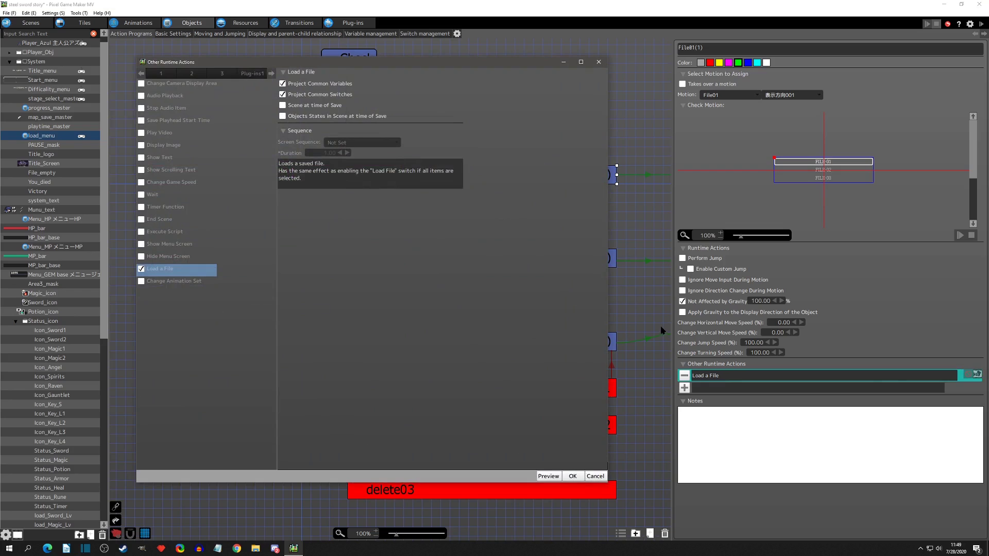
left_click(598, 62)
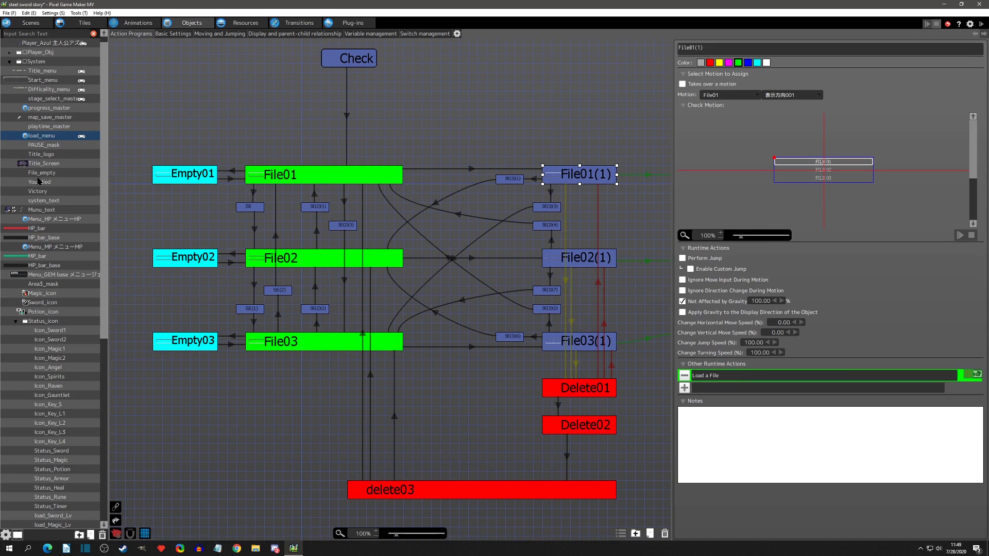
Step: Look at the File_empty object's actions and its placement in the Title_Load scene, and return to load_menu's action program
left_click(39, 175)
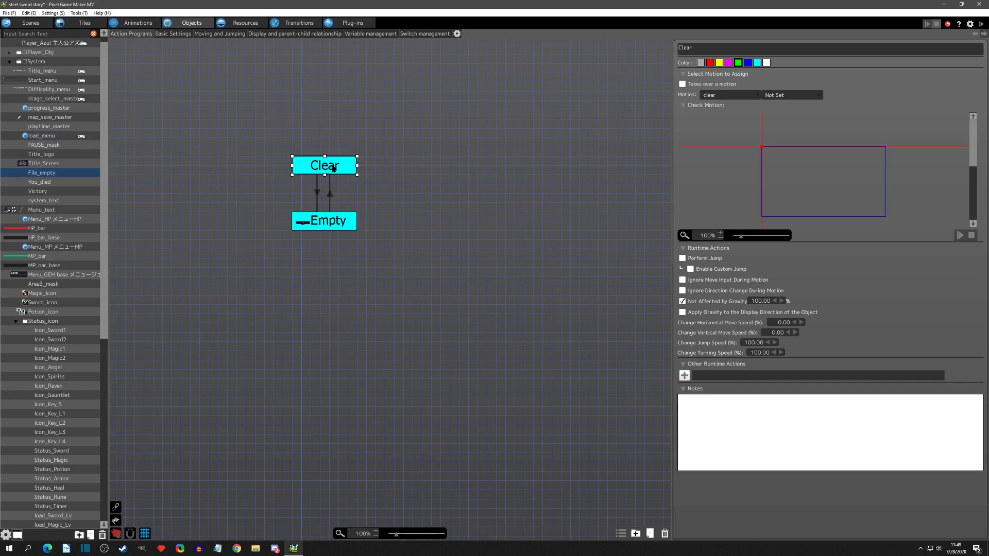
left_click(31, 23)
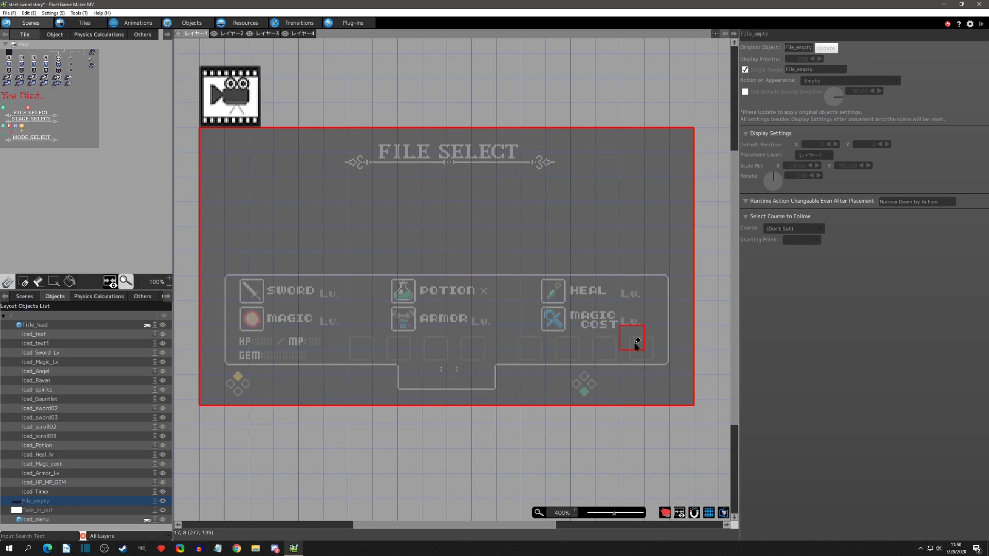
left_click(192, 23)
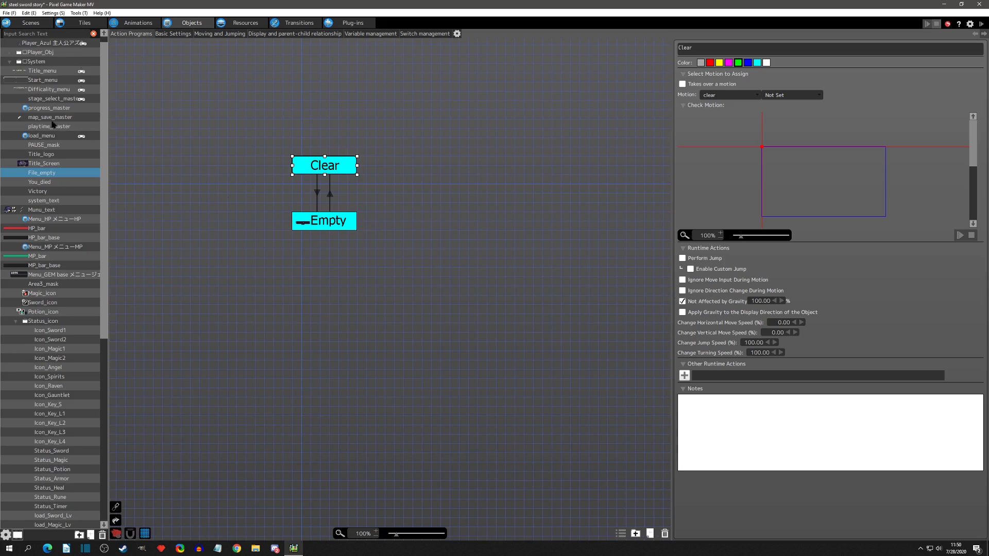
left_click(43, 139)
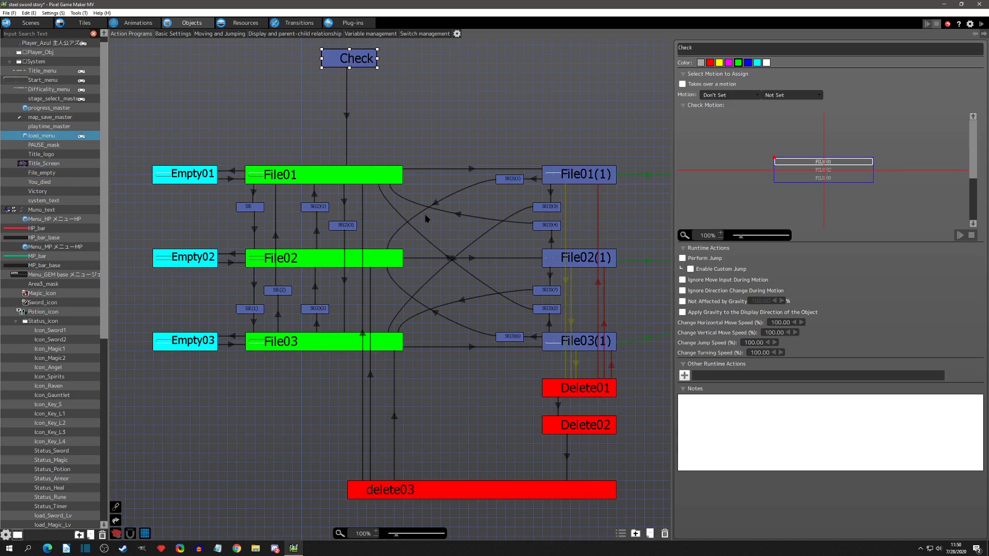
Step: Compare the runtime actions of File01, File02, File01(1) and File02(1), and check the link from File02 to File02(1)
left_click(565, 182)
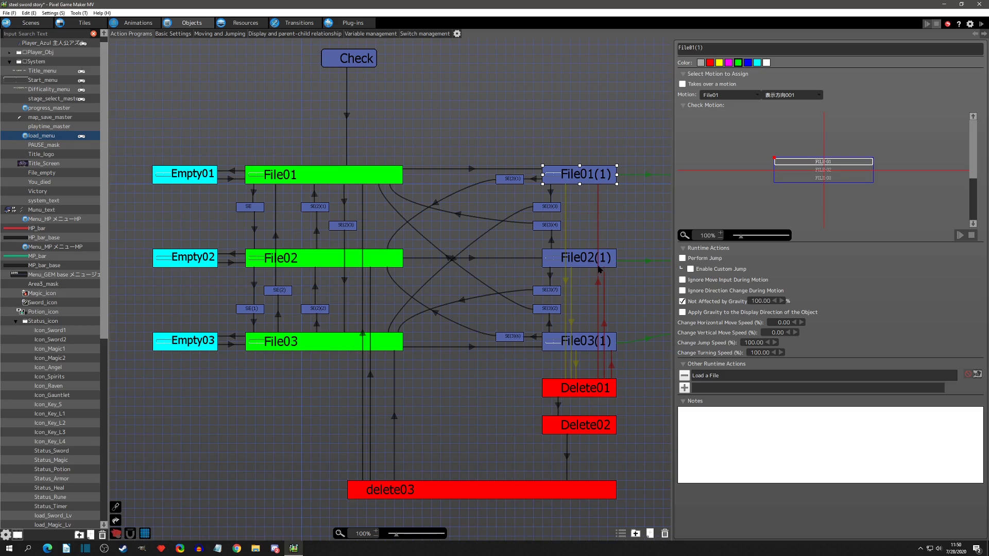
left_click(582, 262)
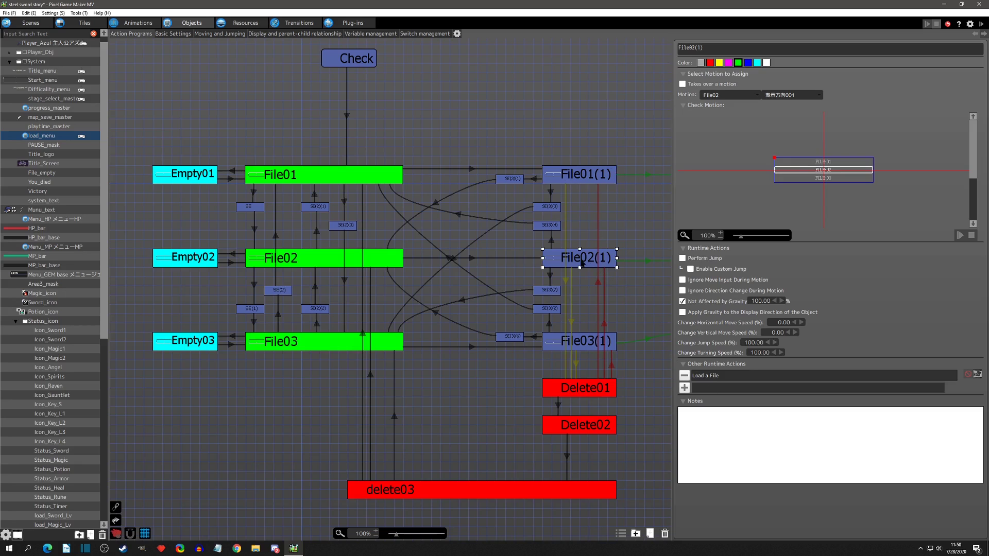
left_click(472, 258)
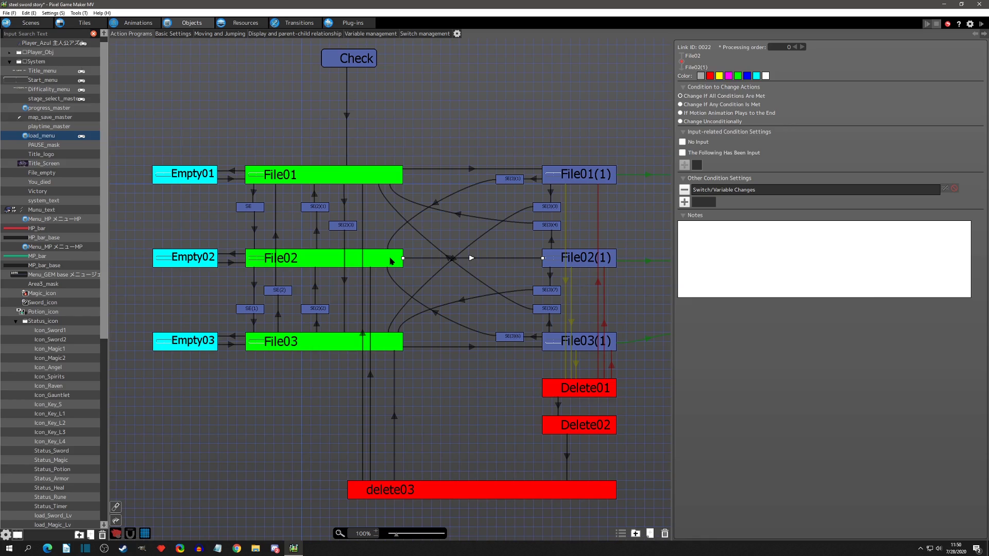
left_click(393, 259)
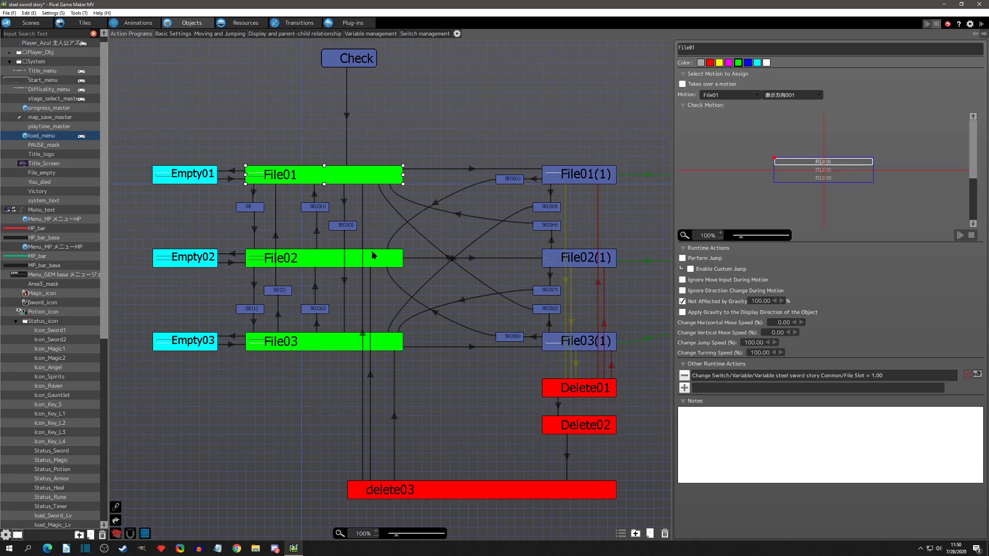
left_click(582, 257)
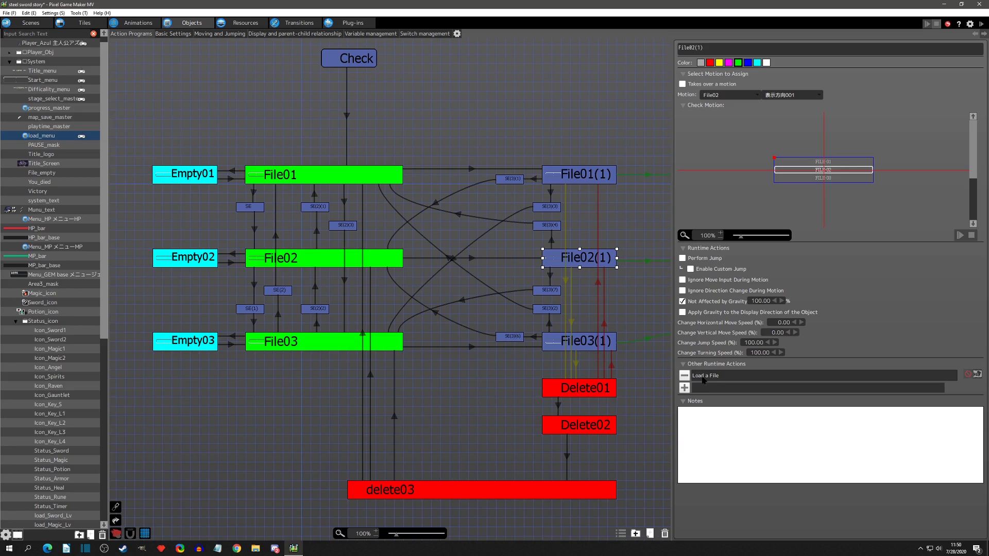
left_click(392, 263)
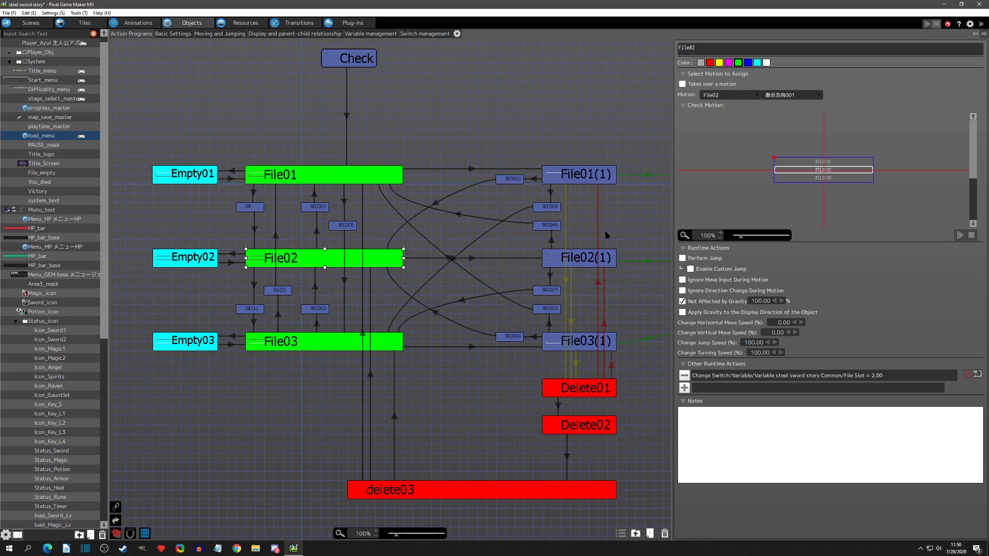
Step: Examine the Delete01 action and the input conditions on its links from and back to File01(1)
middle_click_drag(620, 223, 489, 226)
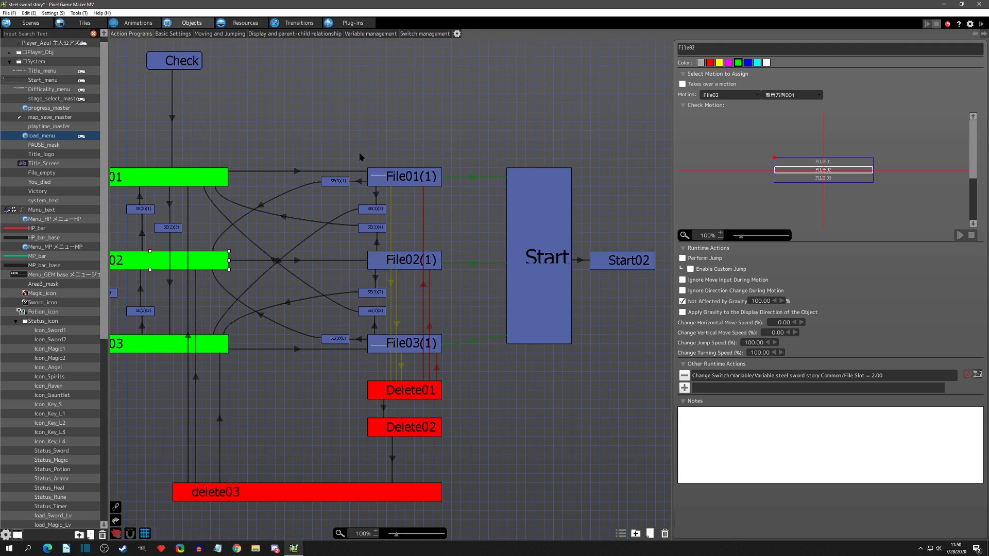
left_click(388, 178)
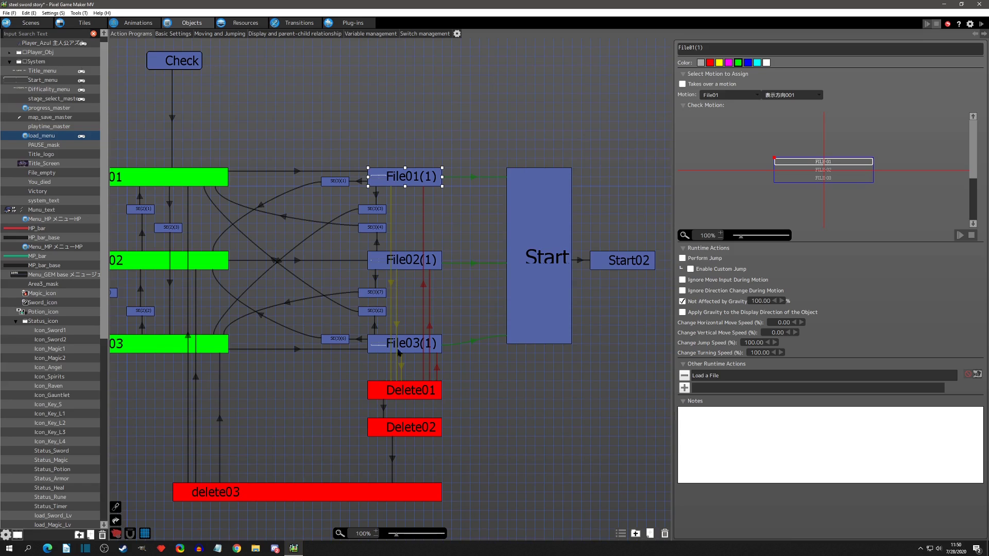
left_click(391, 286)
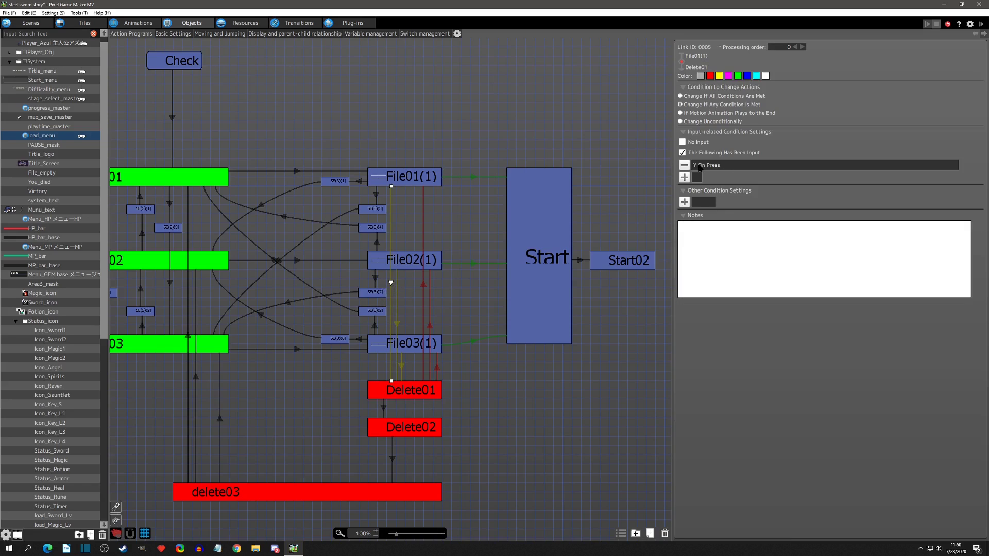
left_click(419, 393)
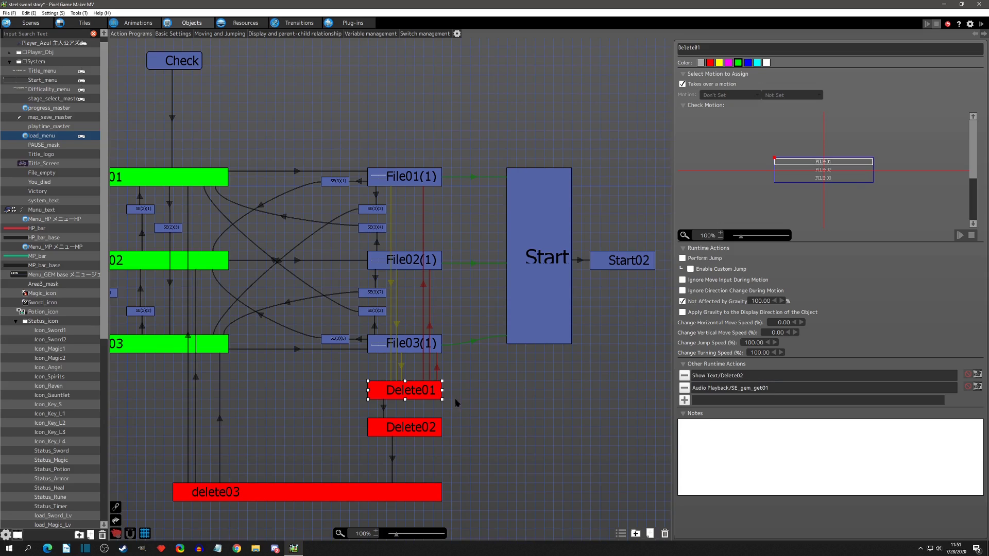
left_click(423, 285)
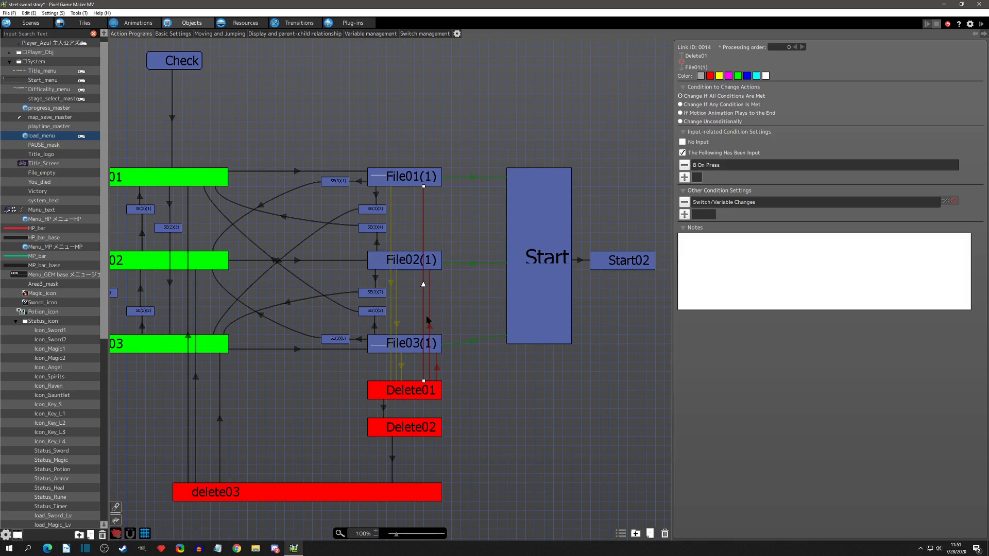
Step: Compare File01(1), File02(1) and File03(1), and check the File Slot variable condition on the link from Delete01 back to File01(1)
left_click(419, 181)
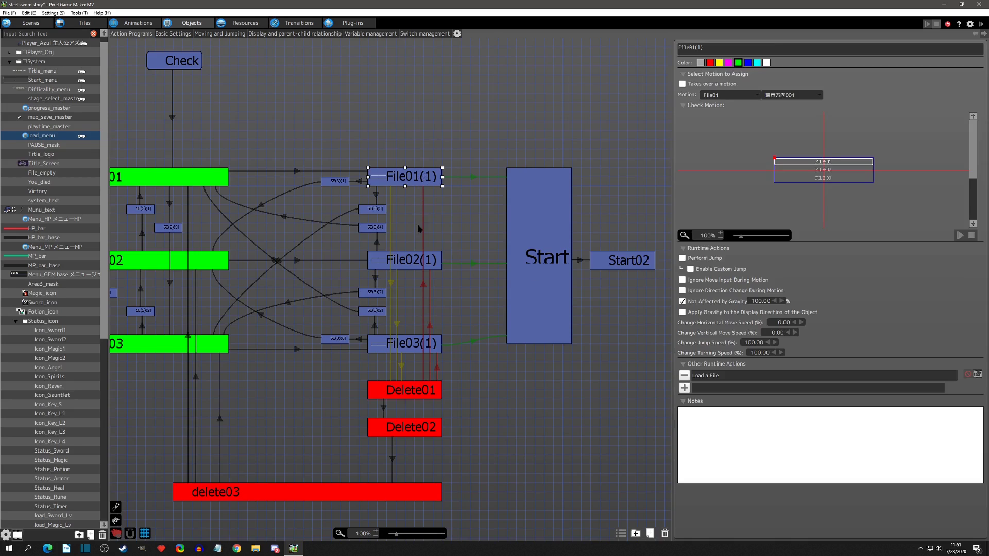
left_click(414, 264)
left_click(413, 338)
left_click(423, 286)
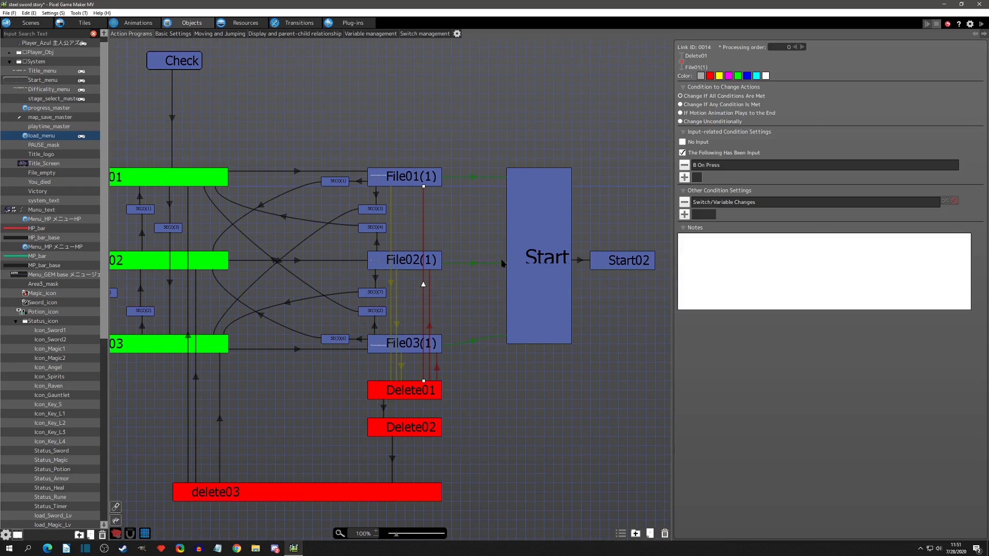
double_click(735, 204)
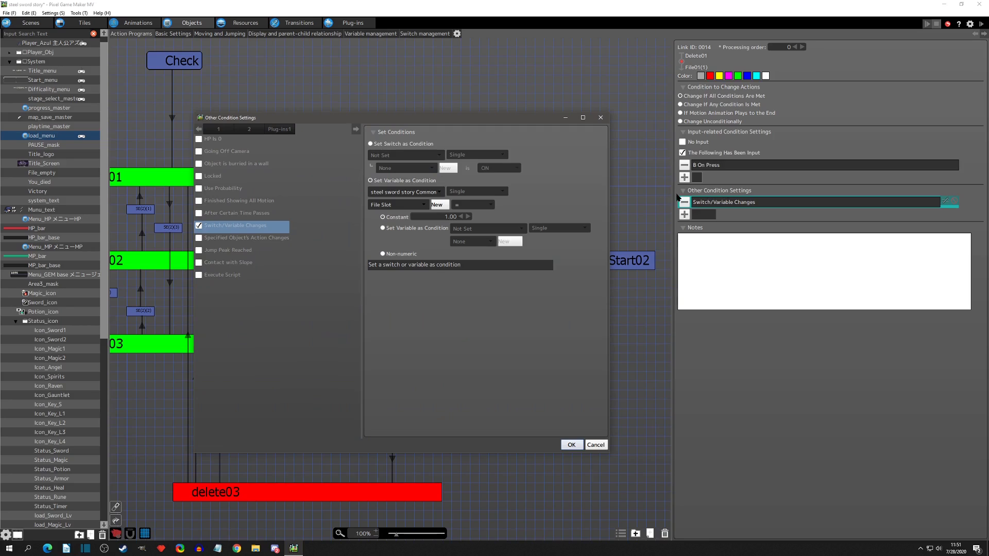
left_click(600, 117)
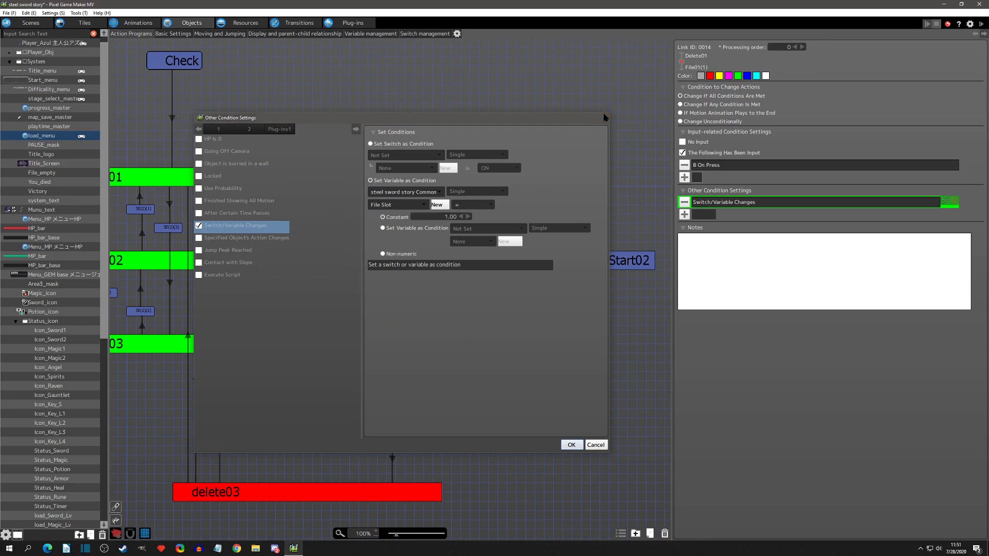
left_click(390, 176)
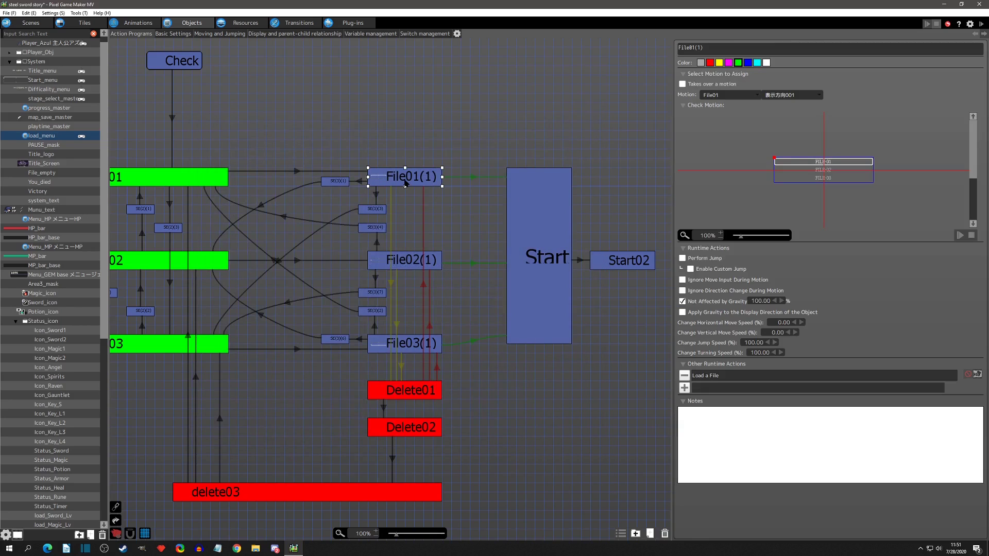
Step: Inspect the Delete02 action's Change Switch/Variable settings for the Delete File switch
left_click(385, 409)
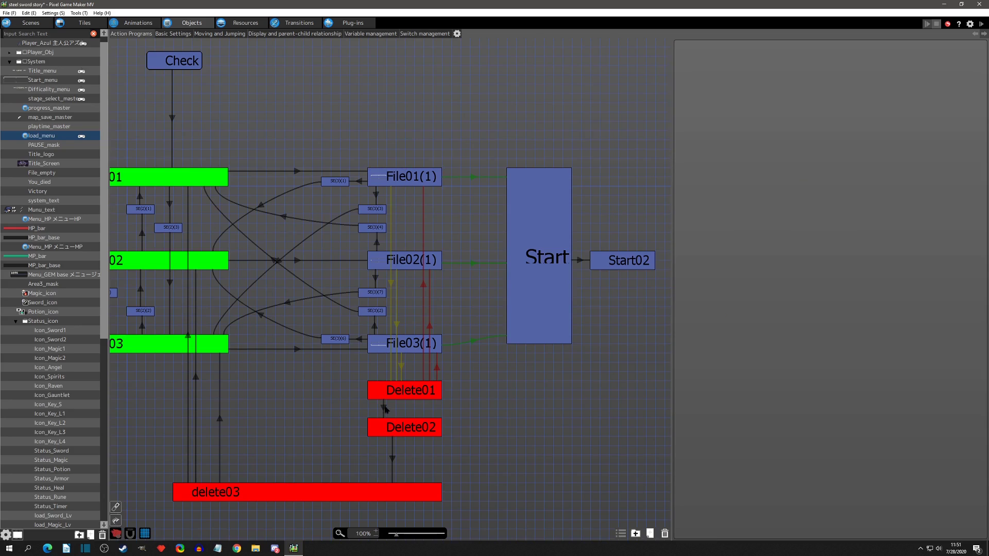
left_click(410, 423)
double_click(755, 388)
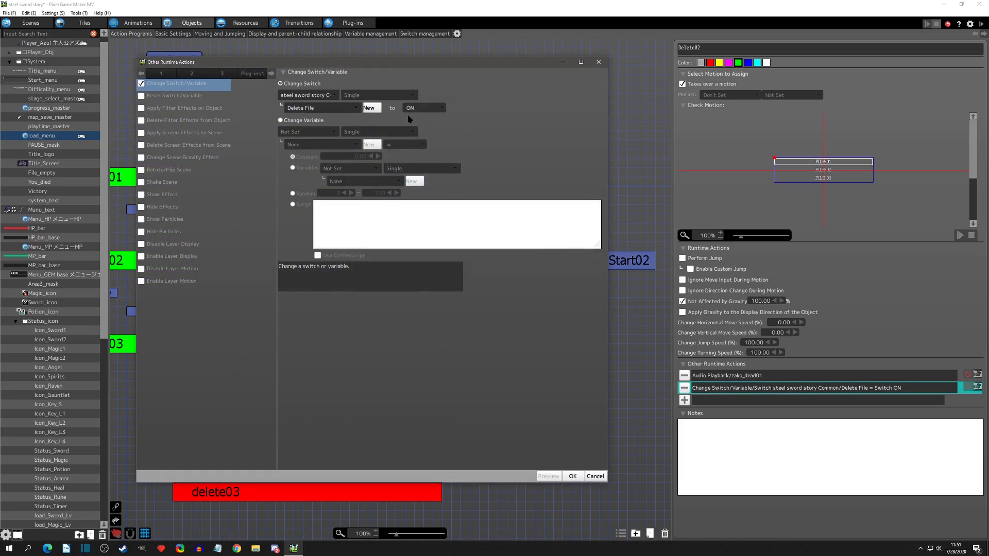
left_click(598, 61)
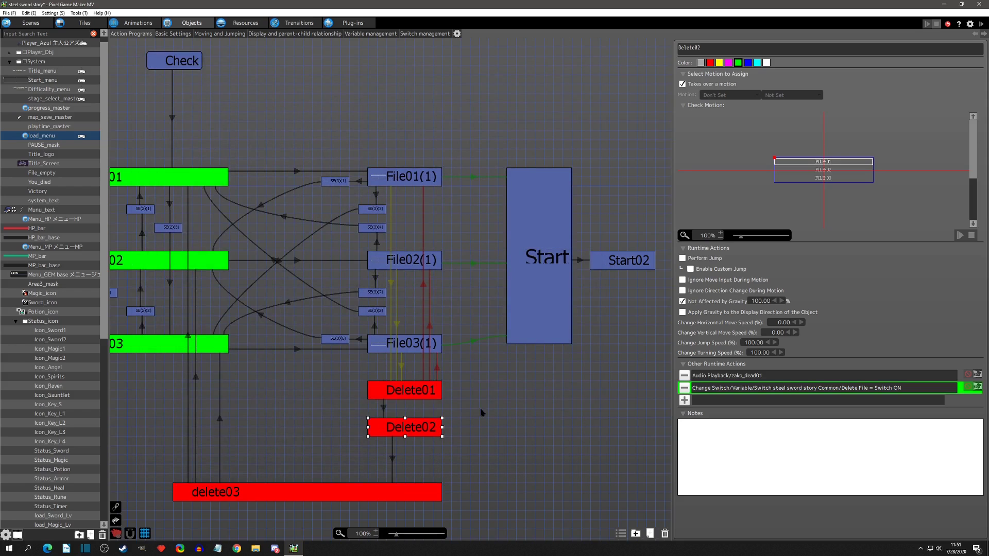
Step: Inspect the list of switches and variables that the delete03 action resets
middle_click_drag(481, 410, 546, 397)
left_click(414, 494)
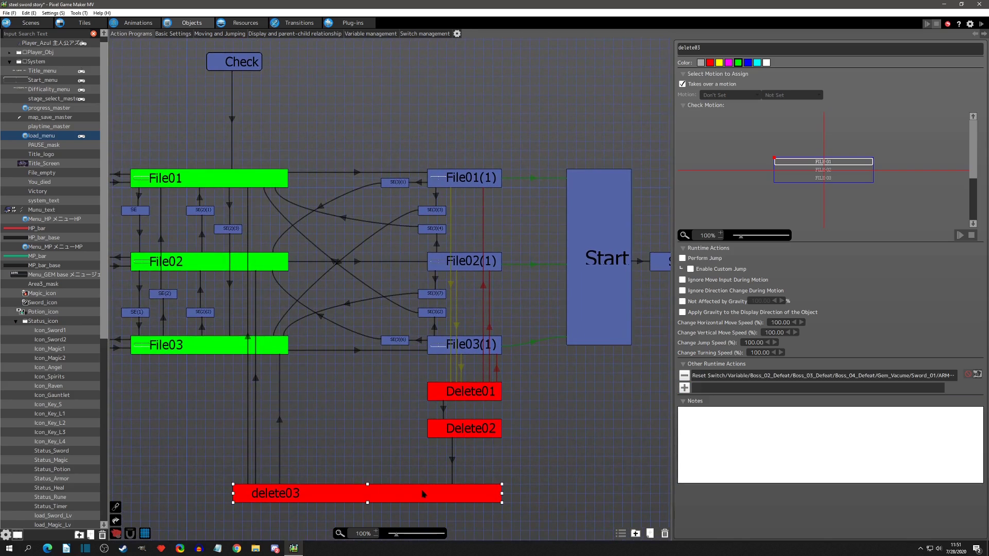
double_click(717, 376)
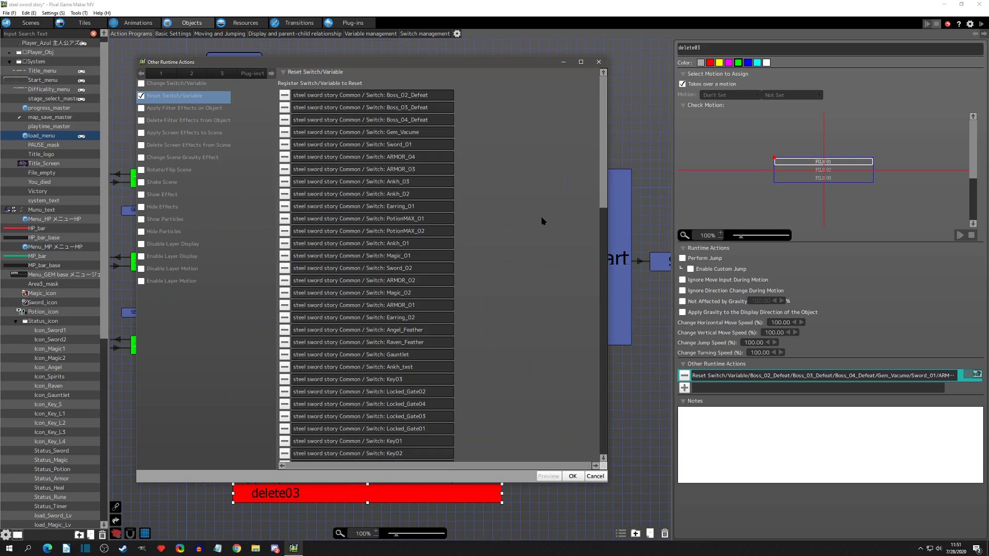
left_click(598, 62)
Step: Check which data the Load a File action in File01(1) loads
left_click(469, 181)
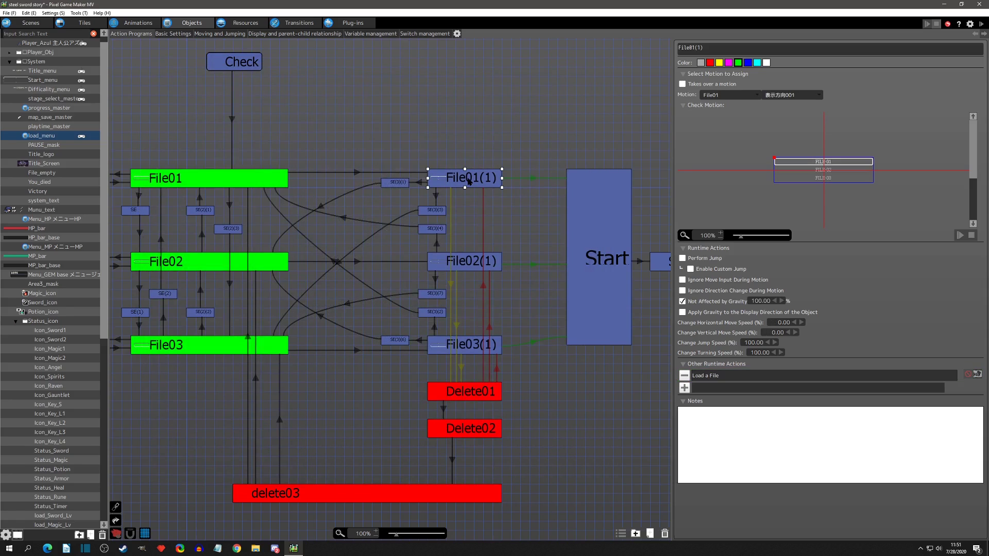
double_click(715, 376)
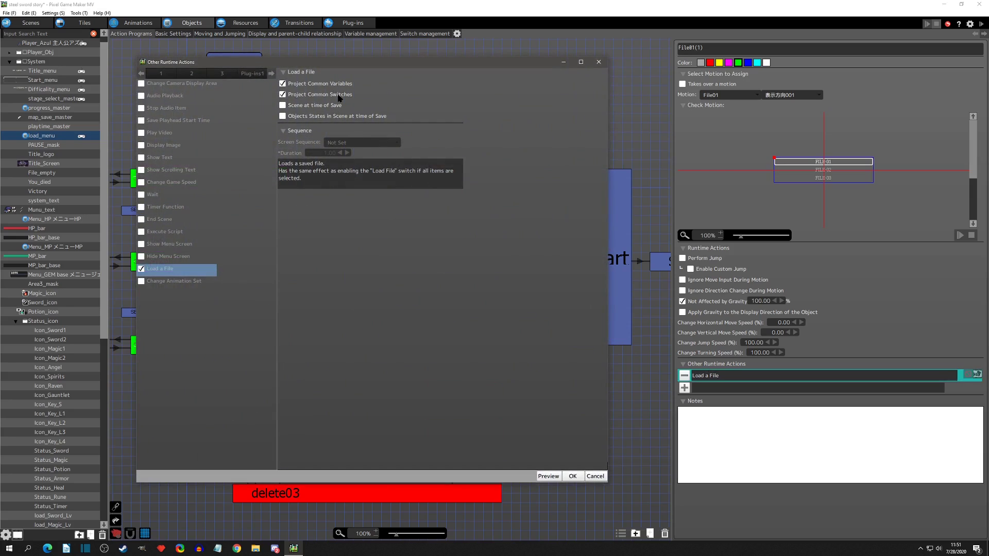
left_click(605, 62)
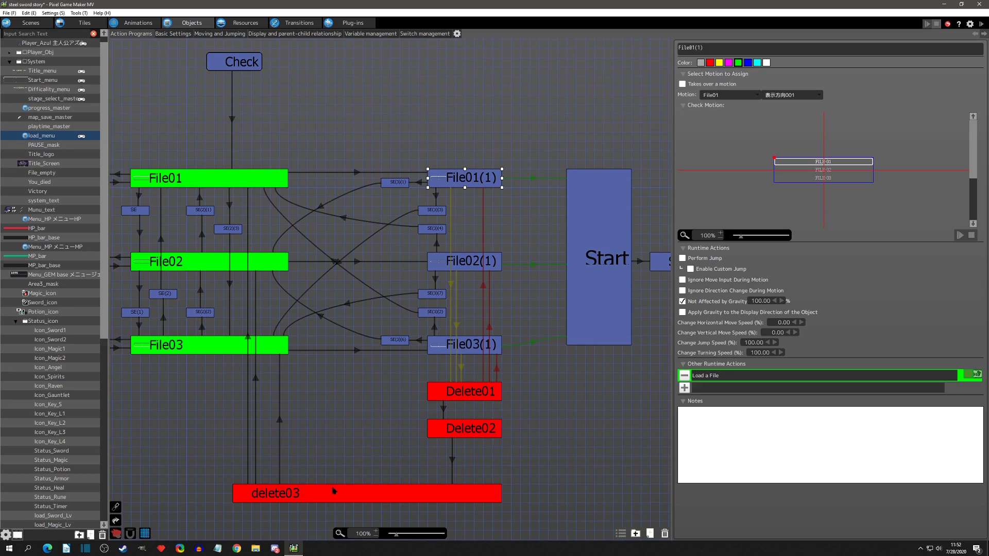
Step: Begin a second Reset Switch/Variable runtime action on delete03 and open its switch and variable registration
left_click(273, 495)
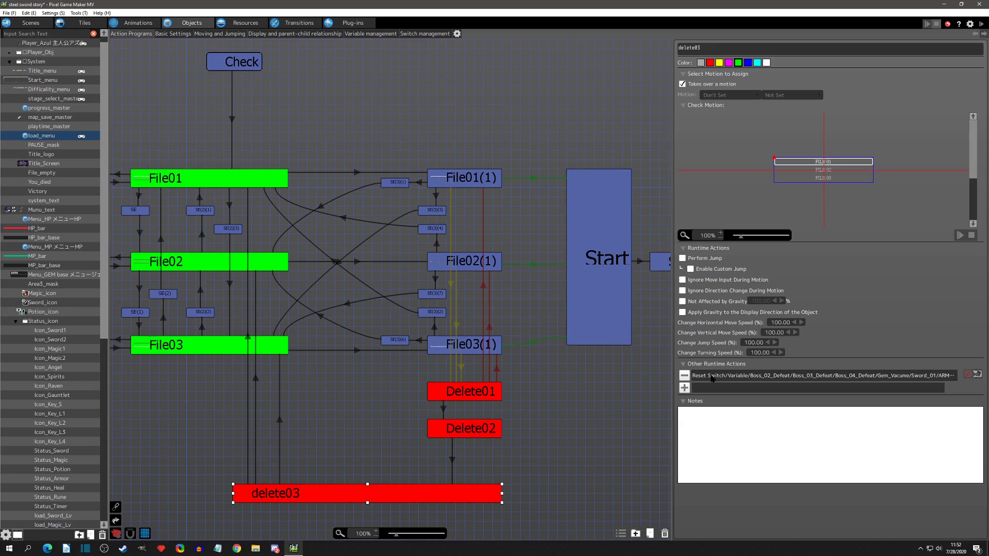
left_click(685, 388)
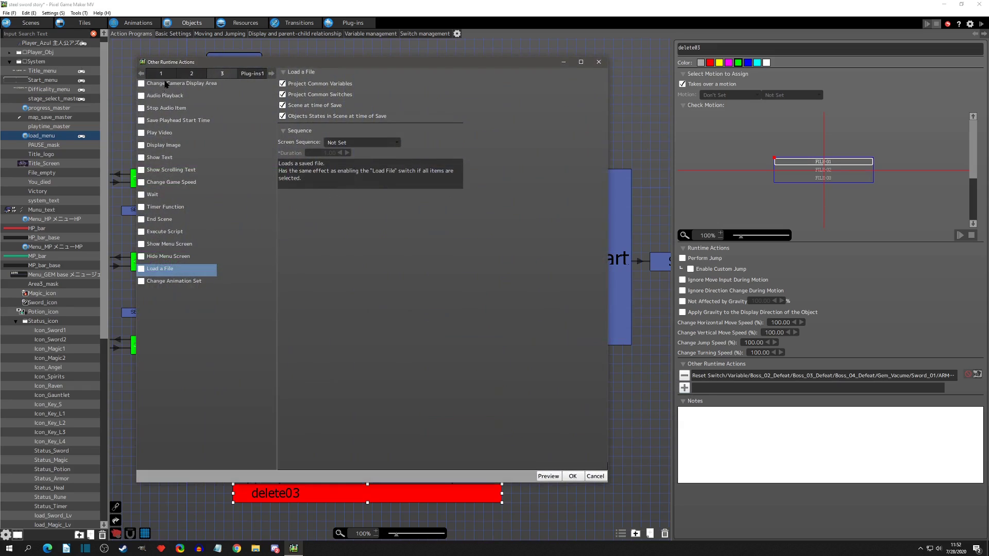
left_click(186, 75)
left_click(142, 96)
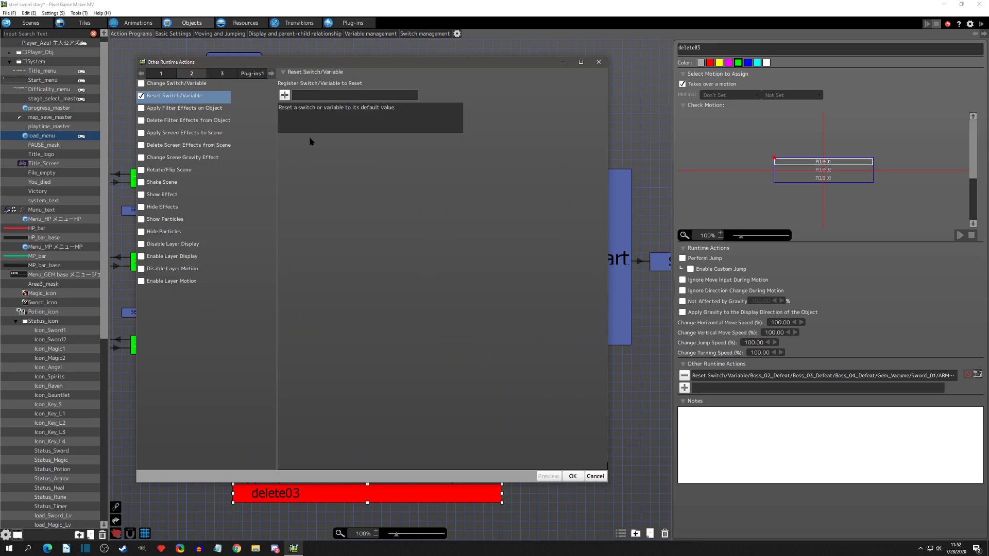
left_click(284, 95)
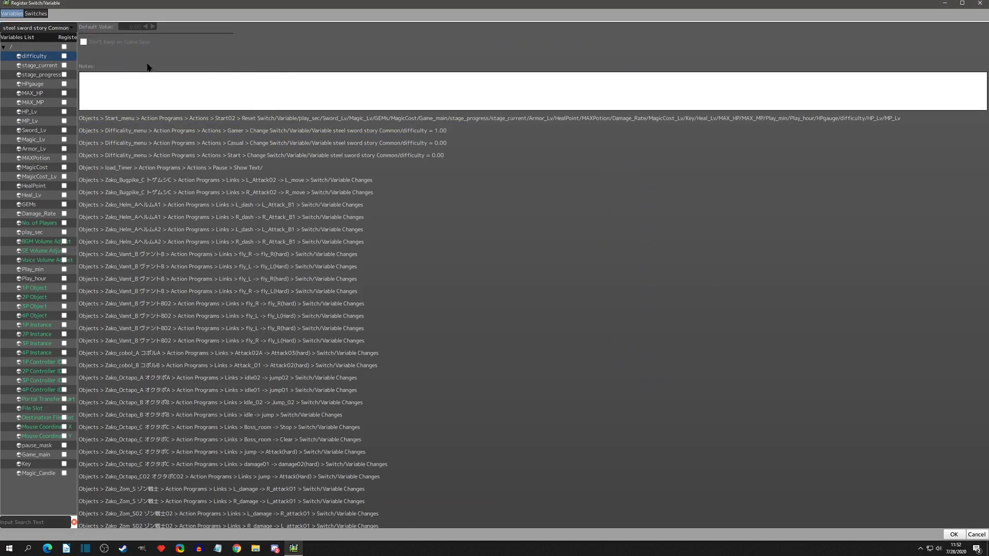
Step: Register all steel sword story Common variables and check that all common switches are included in the reset
left_click(66, 47)
left_click(23, 30)
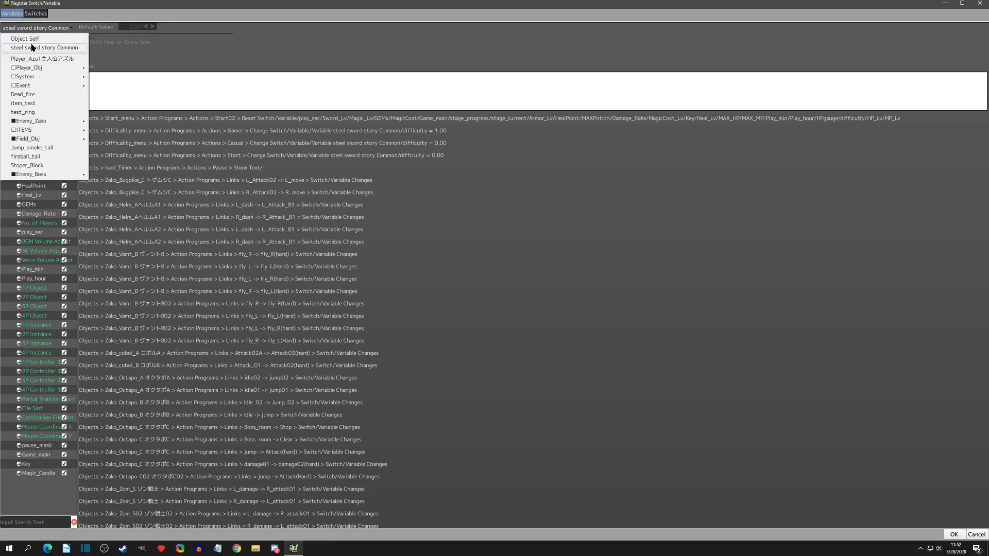
left_click(44, 28)
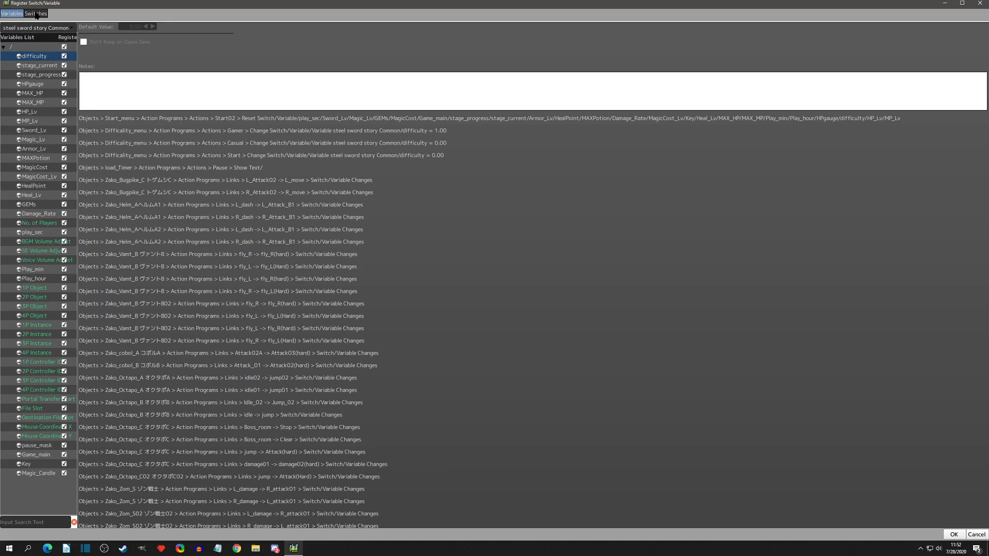
left_click(36, 14)
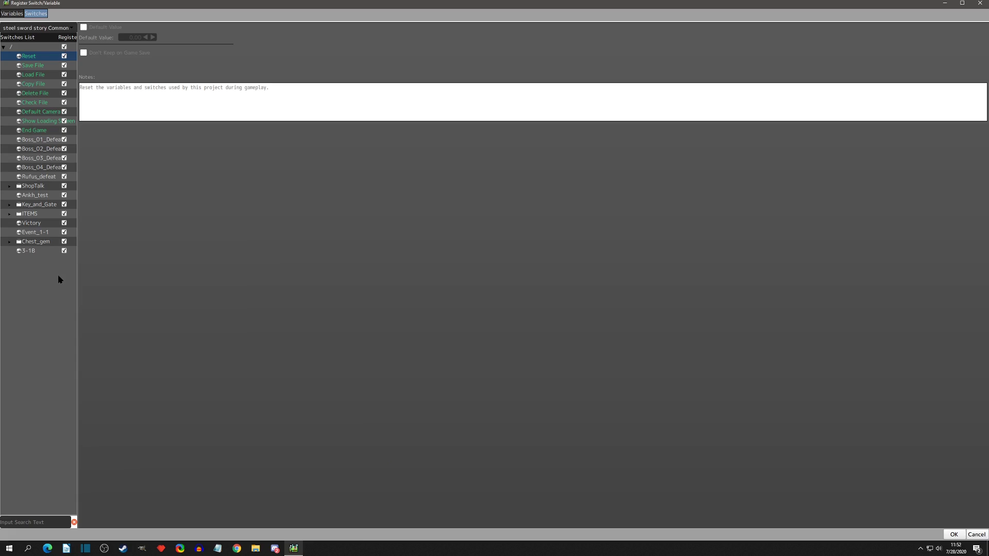
left_click(12, 14)
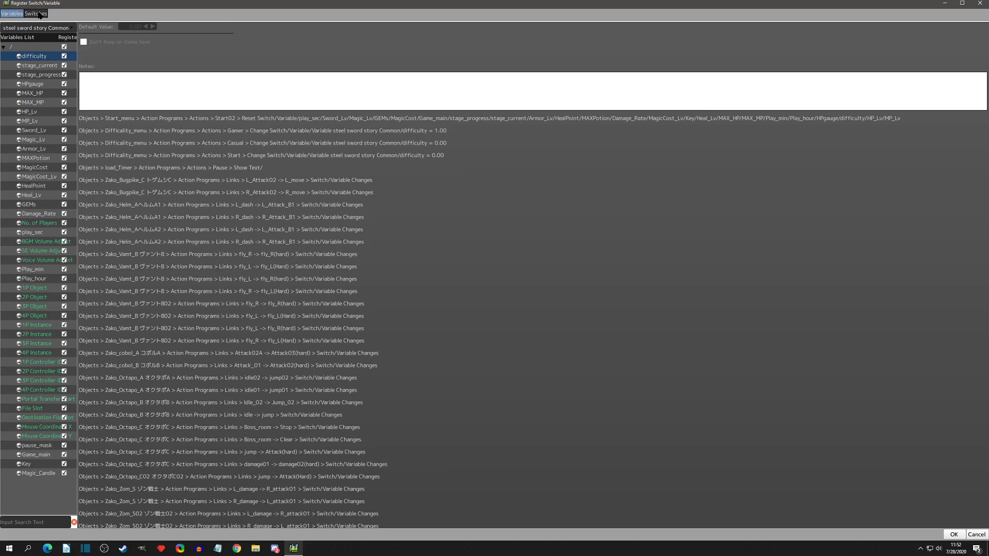
left_click(35, 13)
left_click(21, 13)
left_click(34, 12)
left_click(954, 534)
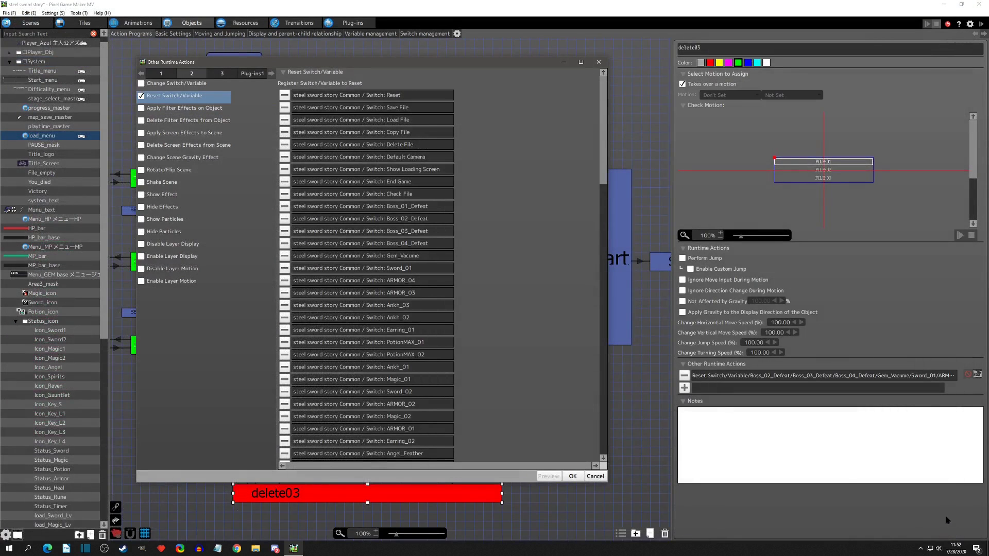
Step: Review the new reset list, add the action to delete03, and remove that extra runtime action again
scroll(418, 209, "down", 5)
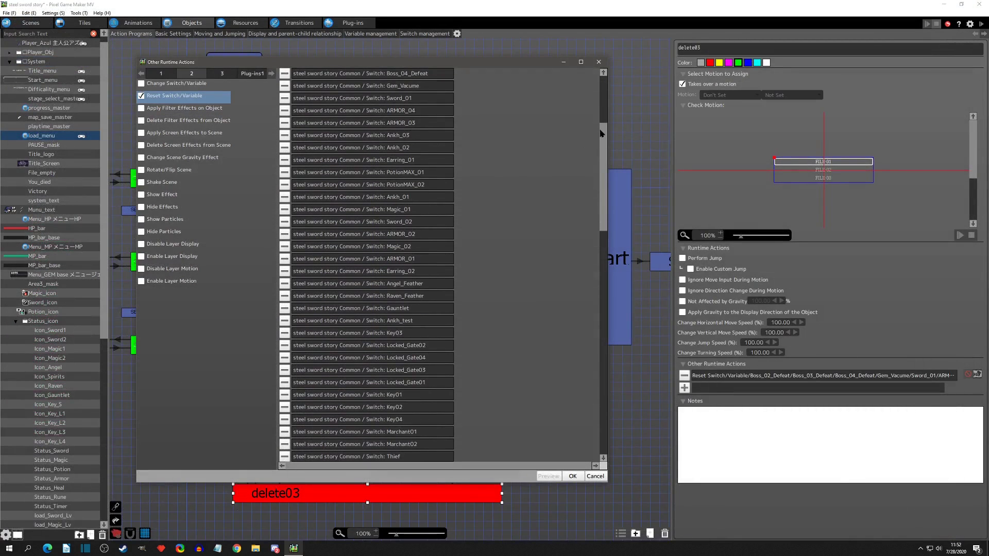
left_click_drag(601, 133, 598, 81)
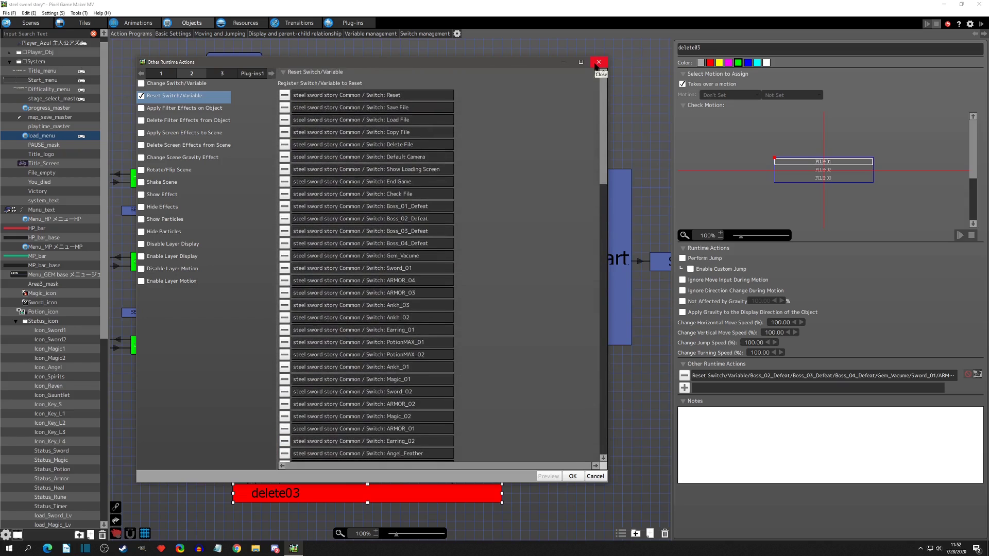
left_click(572, 476)
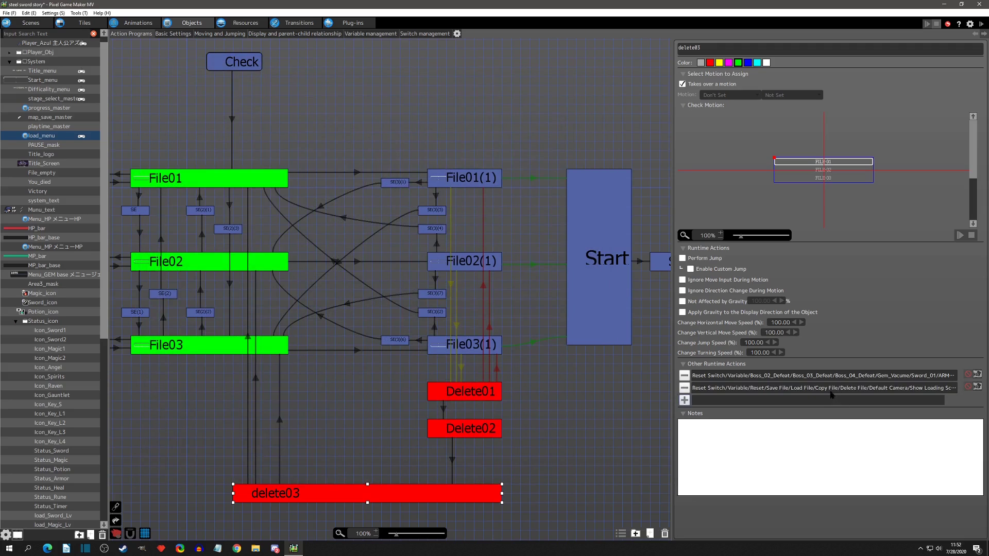
left_click(685, 388)
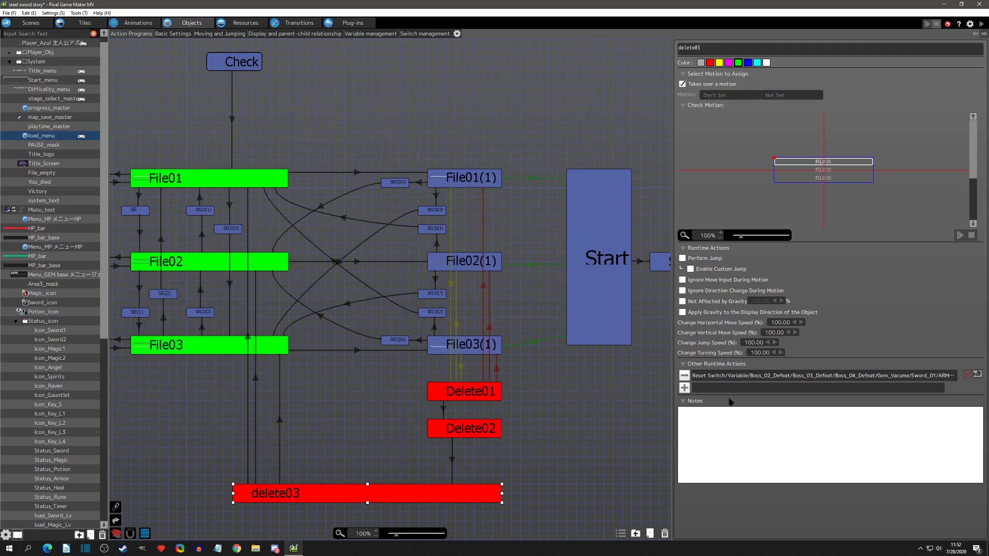
Step: Review delete03's original Reset Switch/Variable list and File01's File Slot variable action
double_click(765, 379)
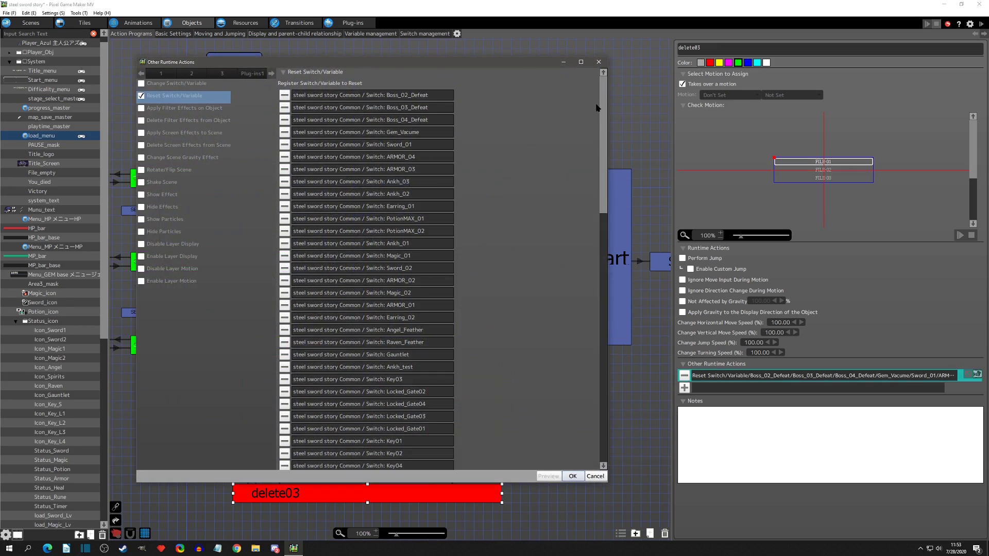
left_click(596, 63)
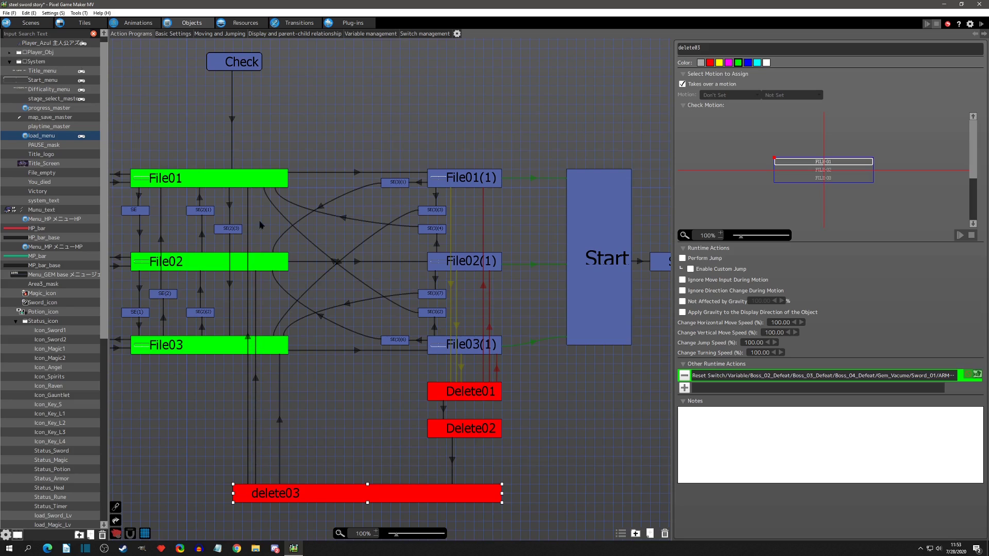
left_click(254, 176)
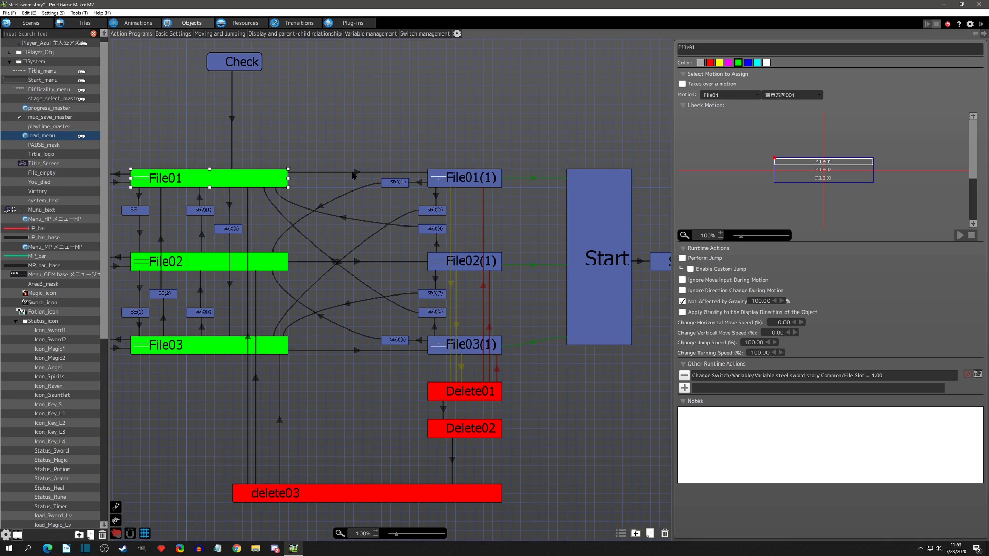
Step: Check the File Slot variable condition on the link from delete03 to File01
left_click(355, 495)
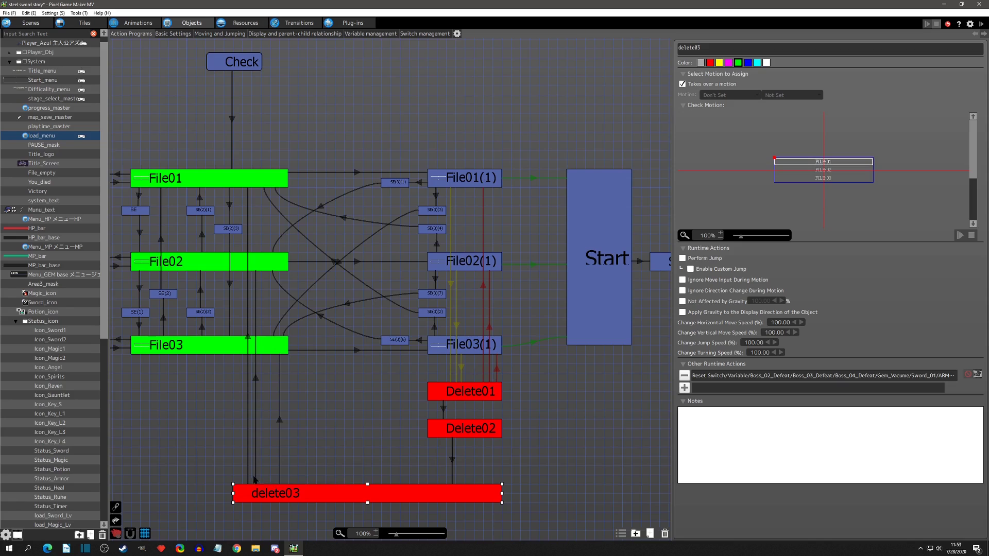
left_click(249, 339)
double_click(774, 189)
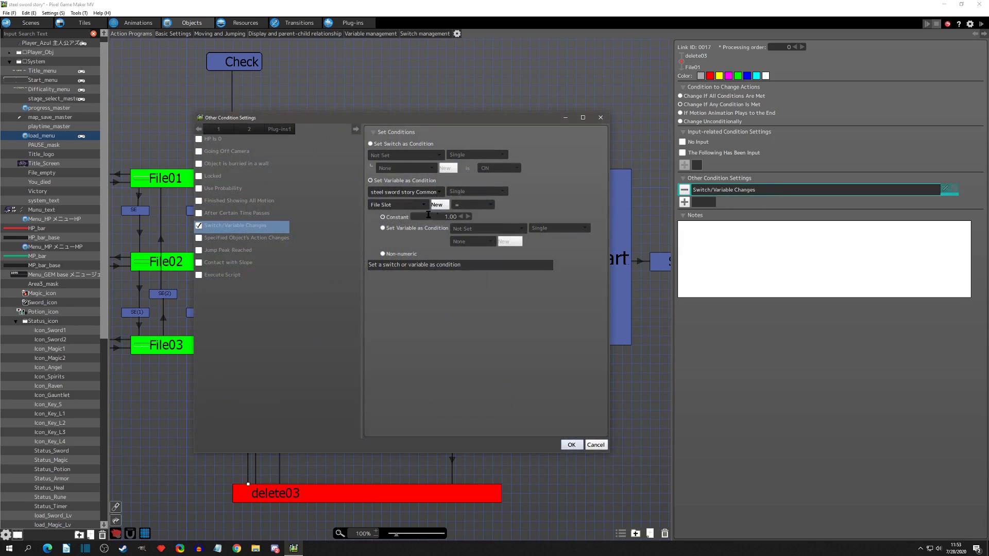
left_click(601, 117)
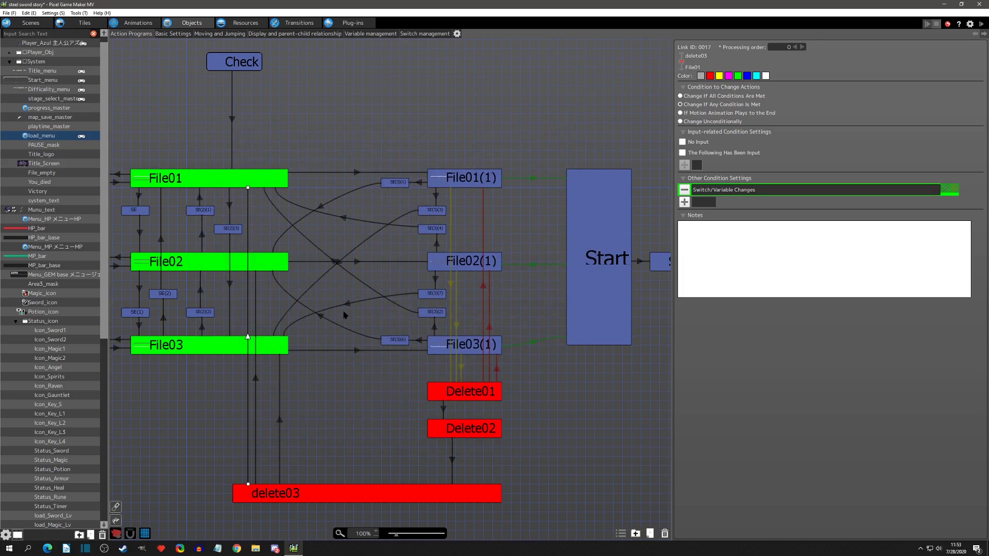
Step: Look at File01 alongside the Empty01 to Empty03 actions, and open the File_empty object's action program
left_click(242, 179)
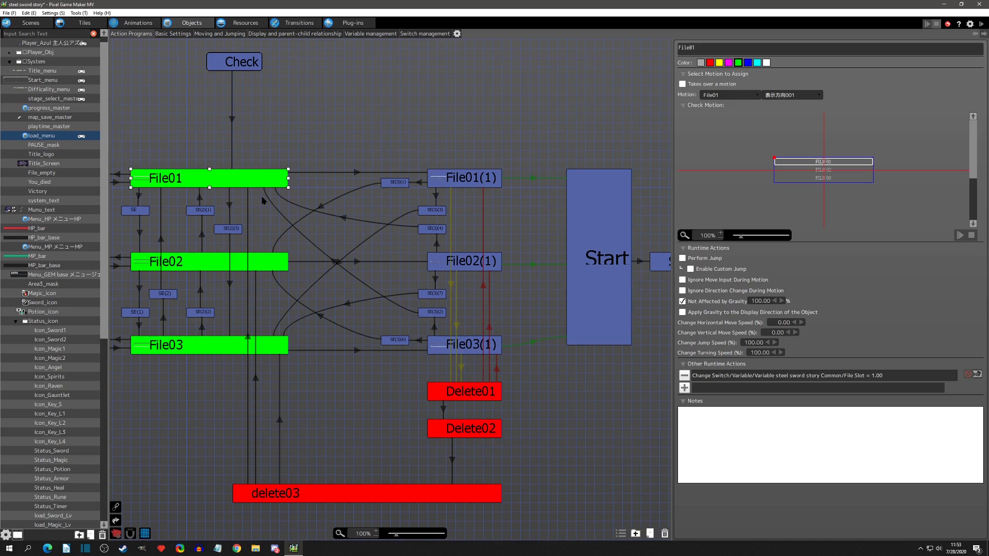
middle_click_drag(261, 197, 425, 205)
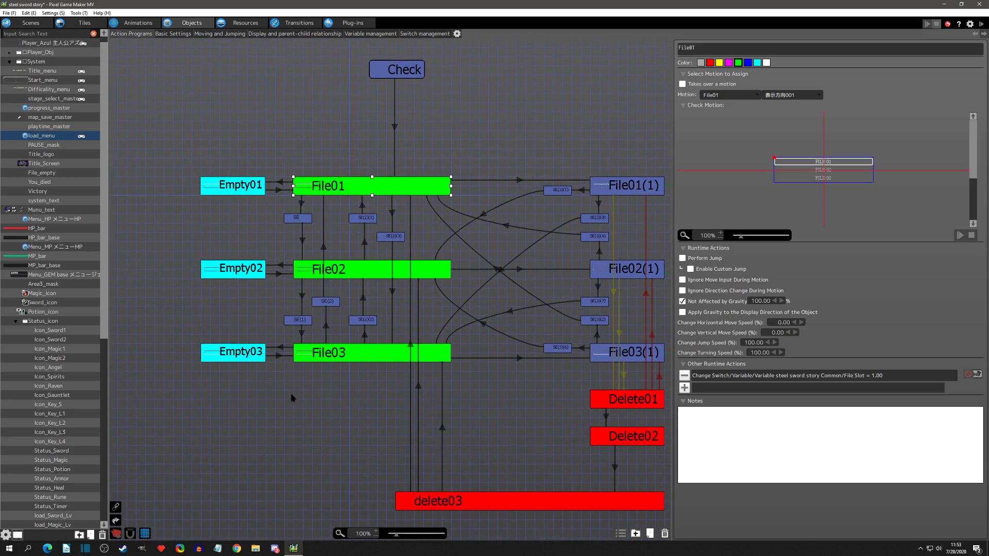
left_click(54, 173)
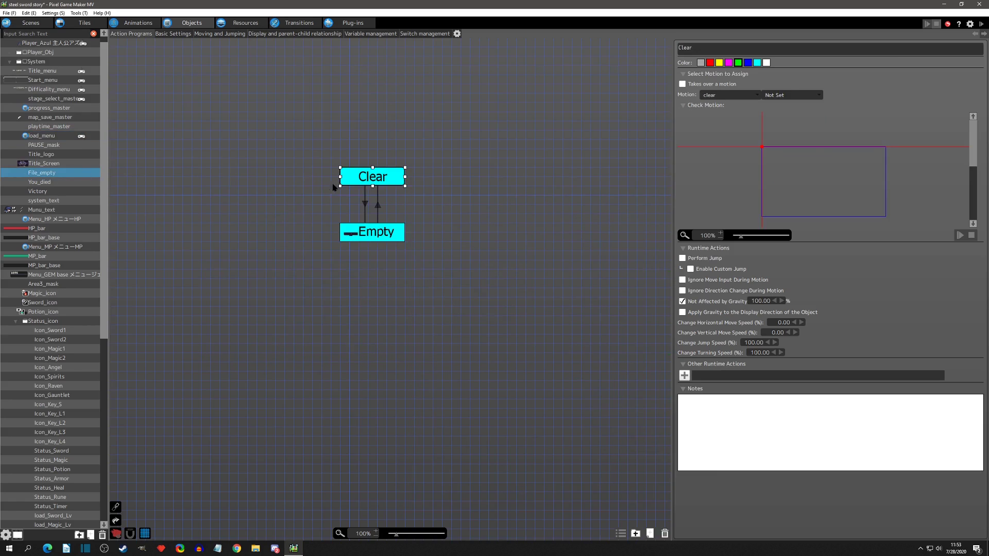
Step: Look at File_empty's Empty action and at the File01(1), File02(1) and File03(1) actions of load_menu
left_click(373, 233)
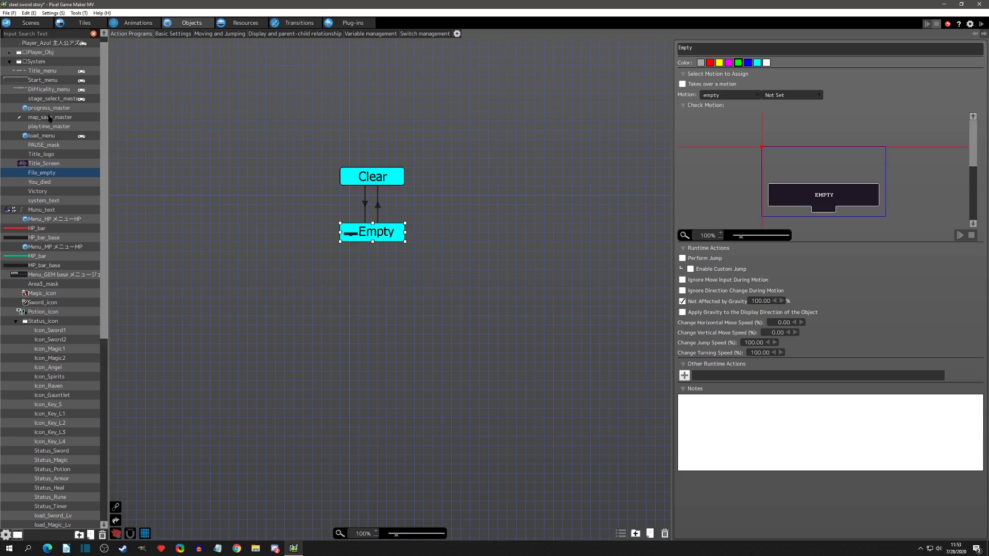
left_click(48, 136)
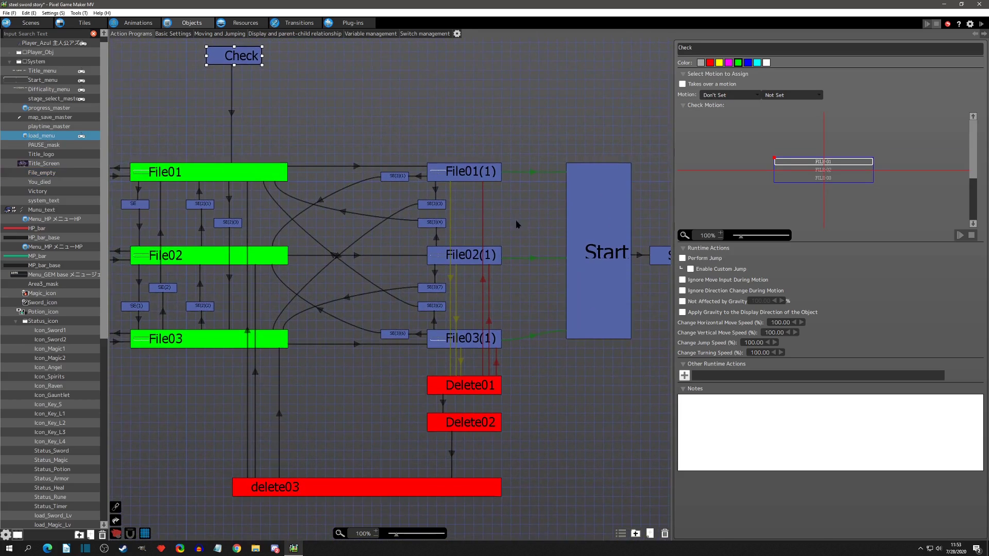
left_click(467, 171)
left_click(470, 260)
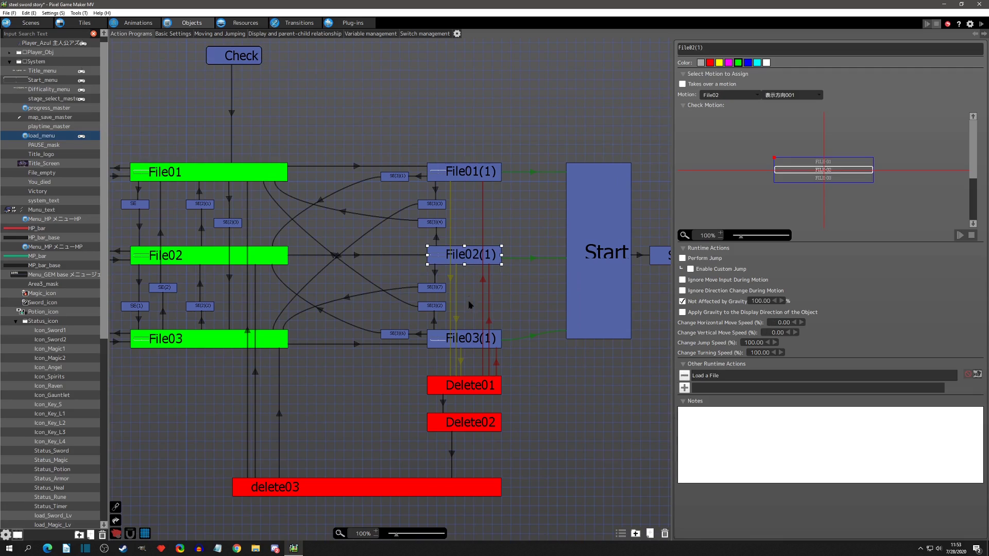
left_click(466, 340)
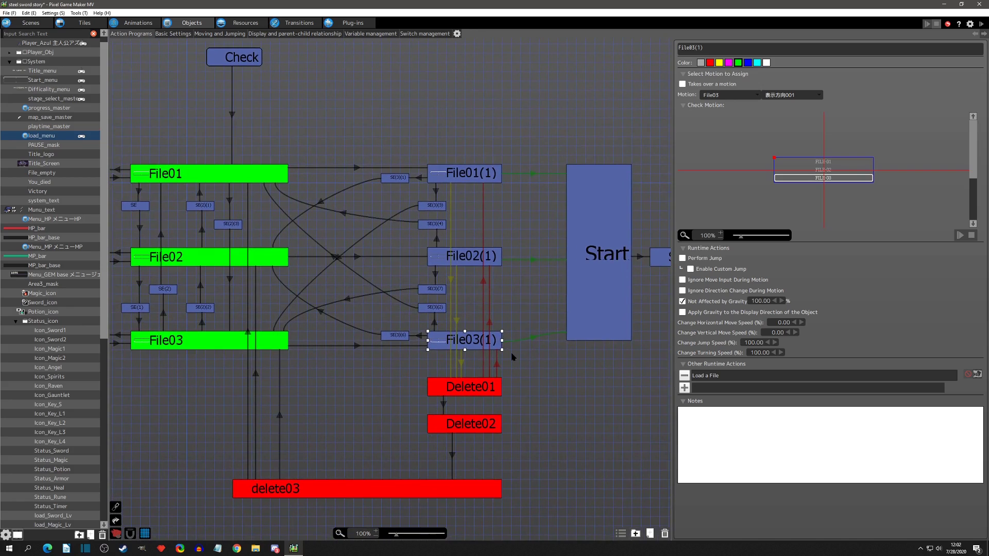
Step: Check the input condition on the link from File01(1) to Start and the runtime actions of Start and Start02
middle_click_drag(585, 351, 493, 346)
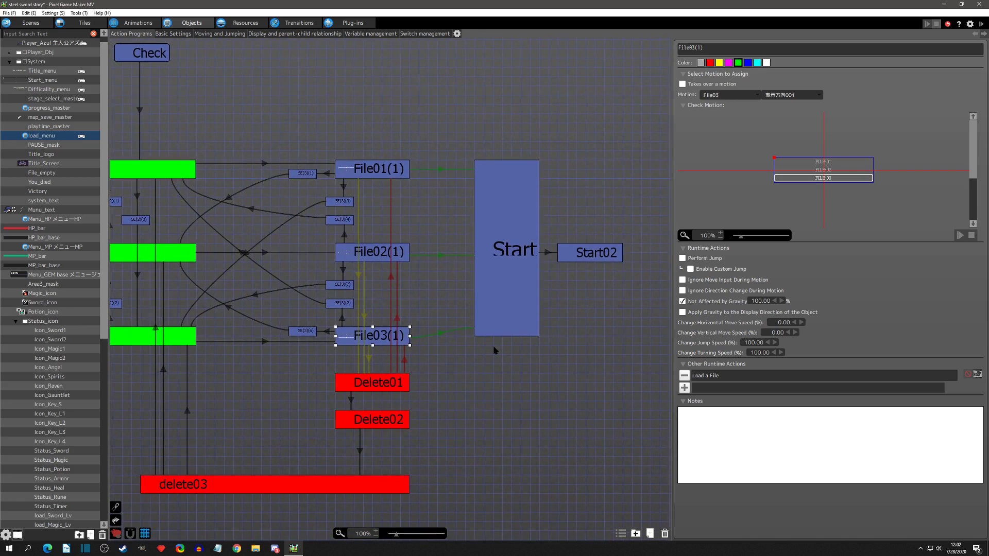
left_click(395, 175)
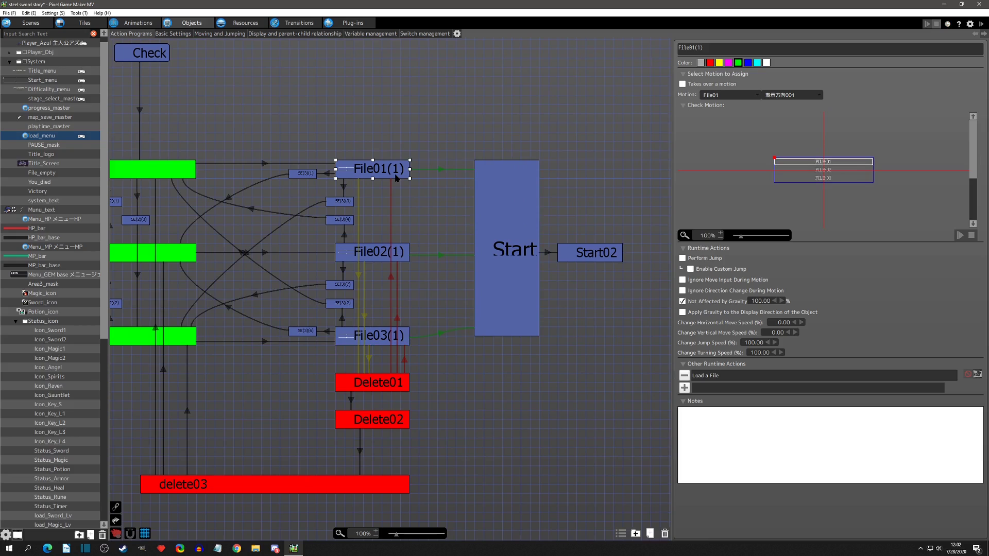
left_click(441, 170)
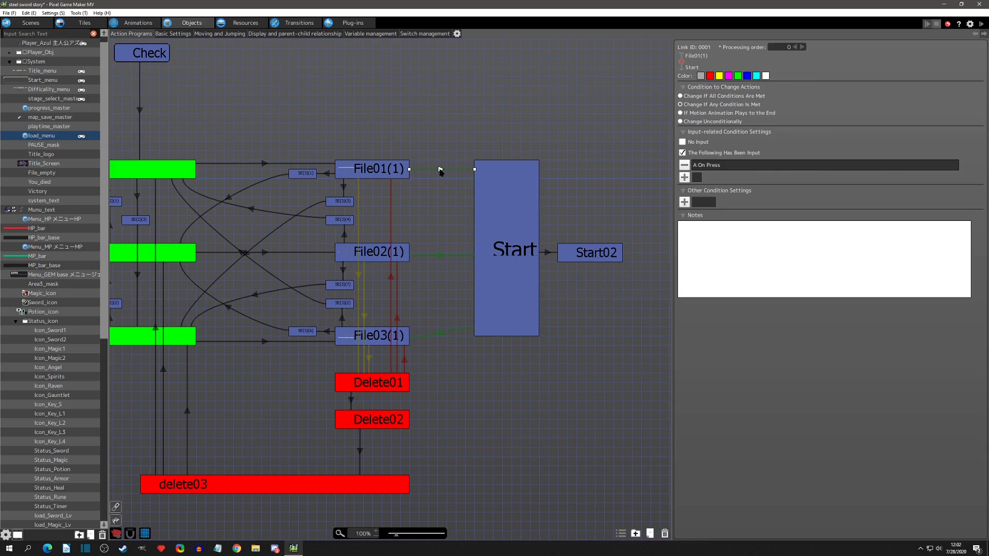
left_click(517, 199)
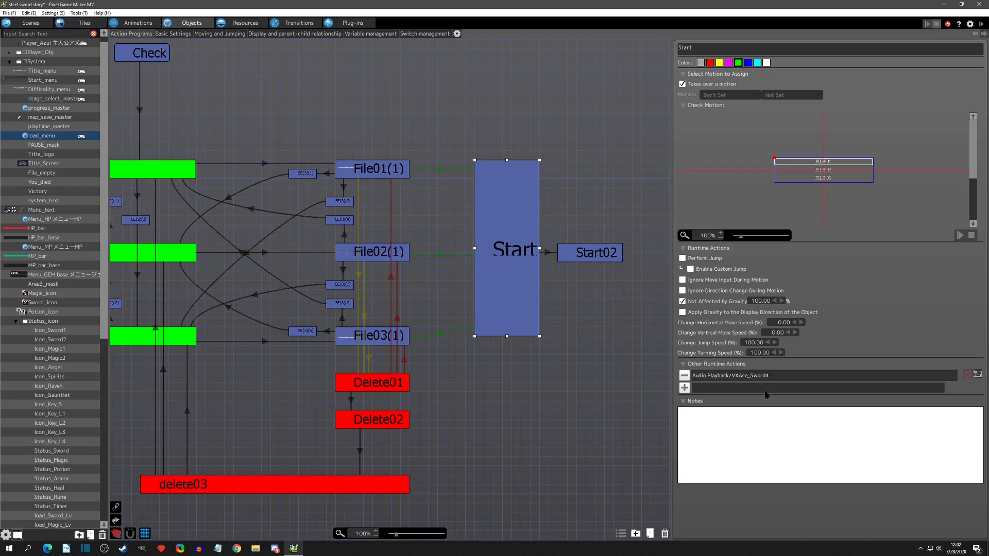
left_click(550, 254)
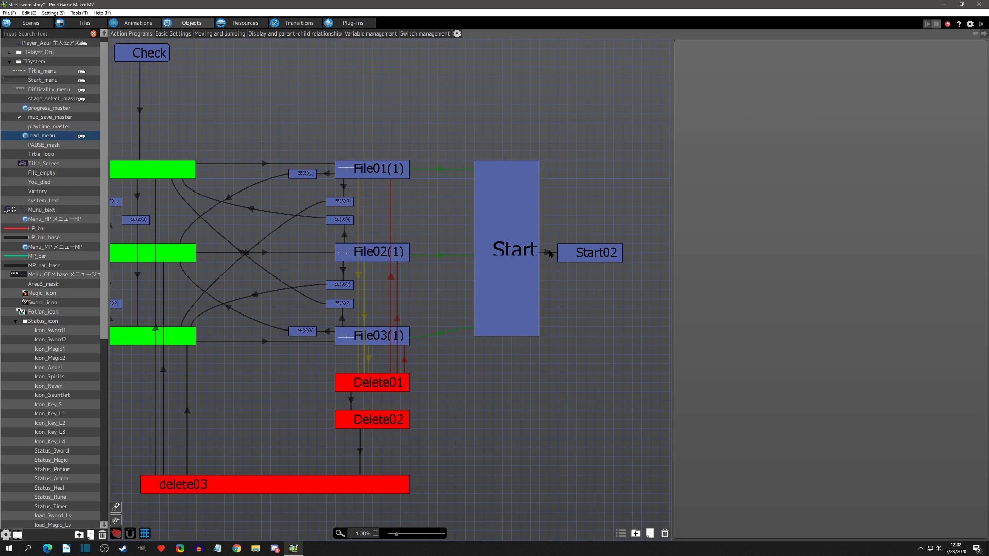
left_click(612, 258)
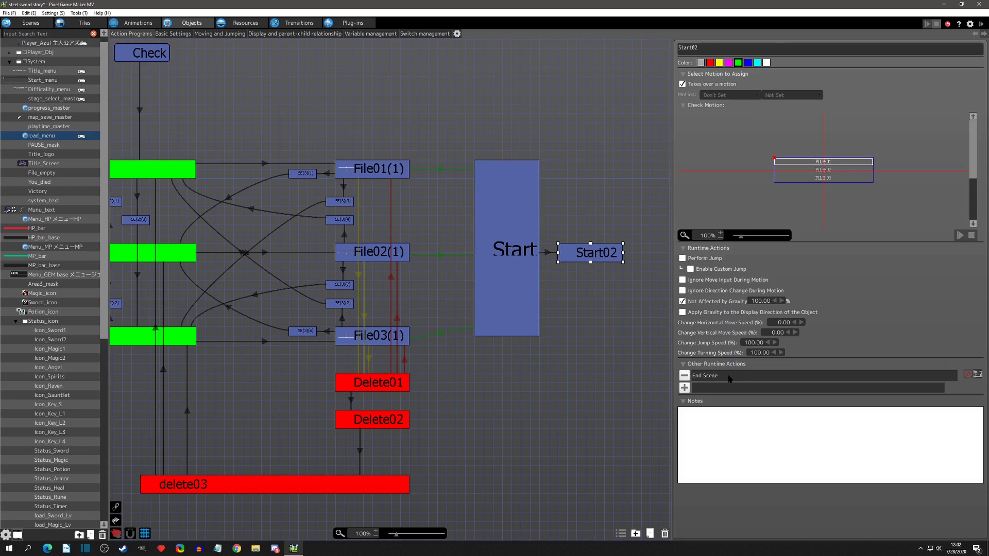
Step: Show the Title_Load scene in the scene list and open the MAP scene with the stage select layout
left_click(30, 23)
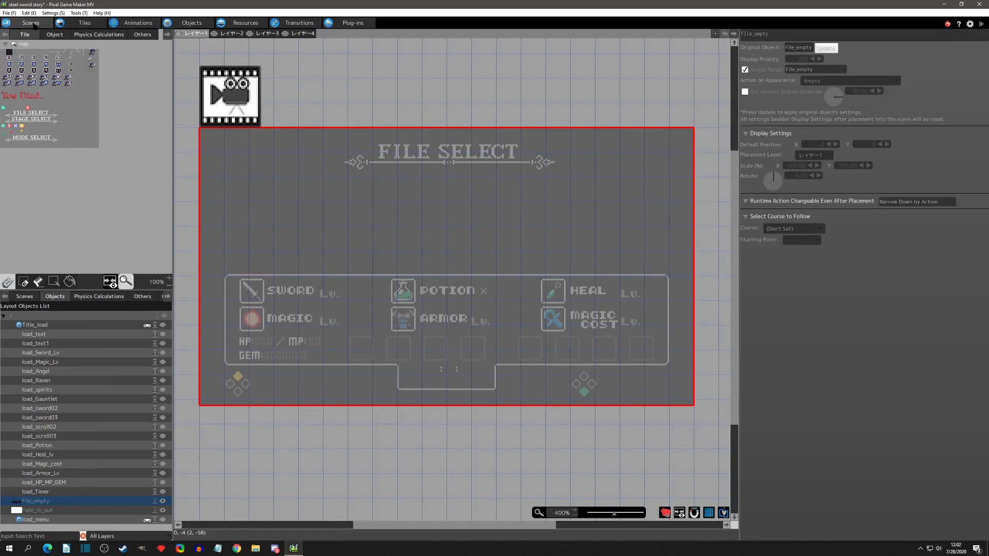
left_click(23, 297)
left_click(48, 370)
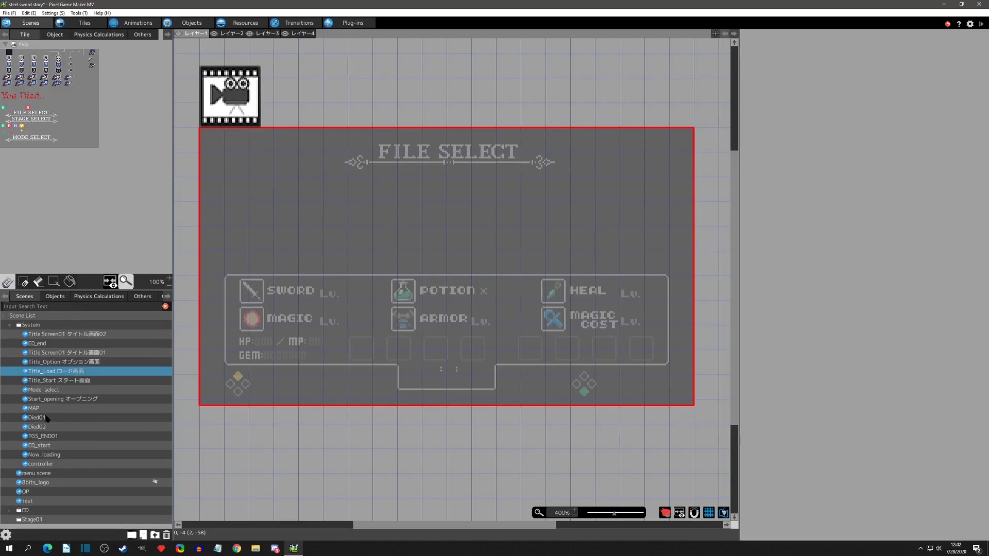
left_click(47, 410)
middle_click_drag(379, 305, 407, 377)
scroll(407, 379, "down", 1)
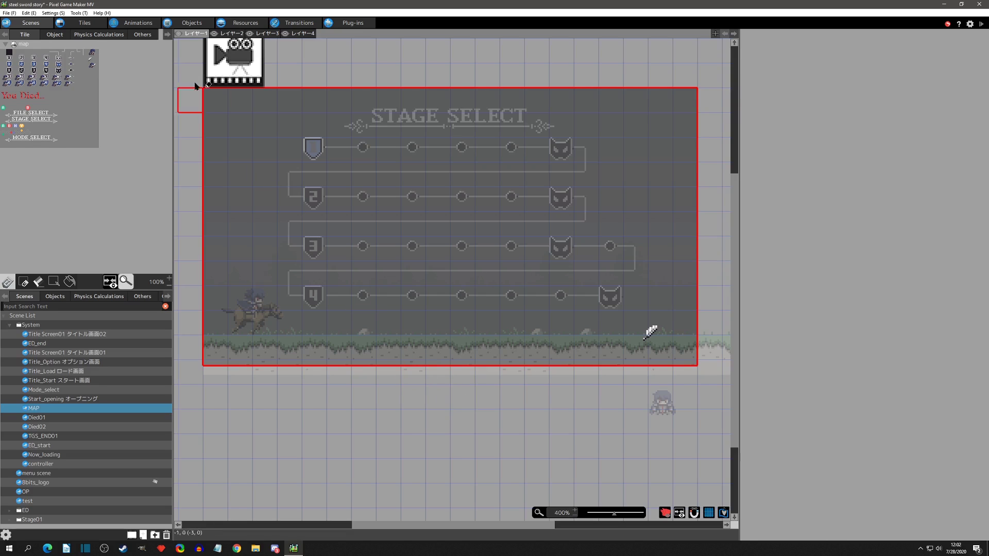
Step: Return to load_menu's action program, enlarge the canvas, and review File01 and File01(1)
left_click(192, 22)
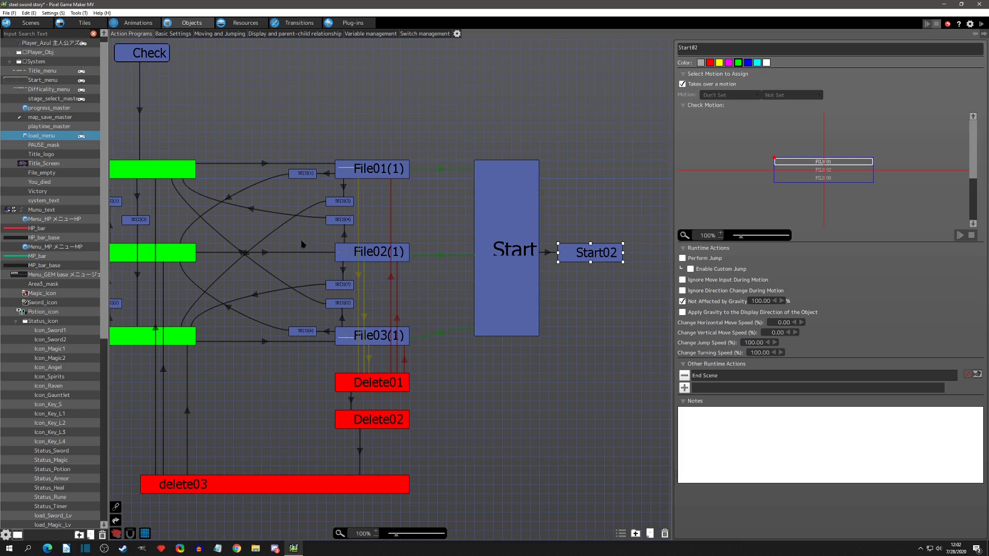
middle_click_drag(300, 240, 357, 245)
left_click_drag(672, 274, 772, 274)
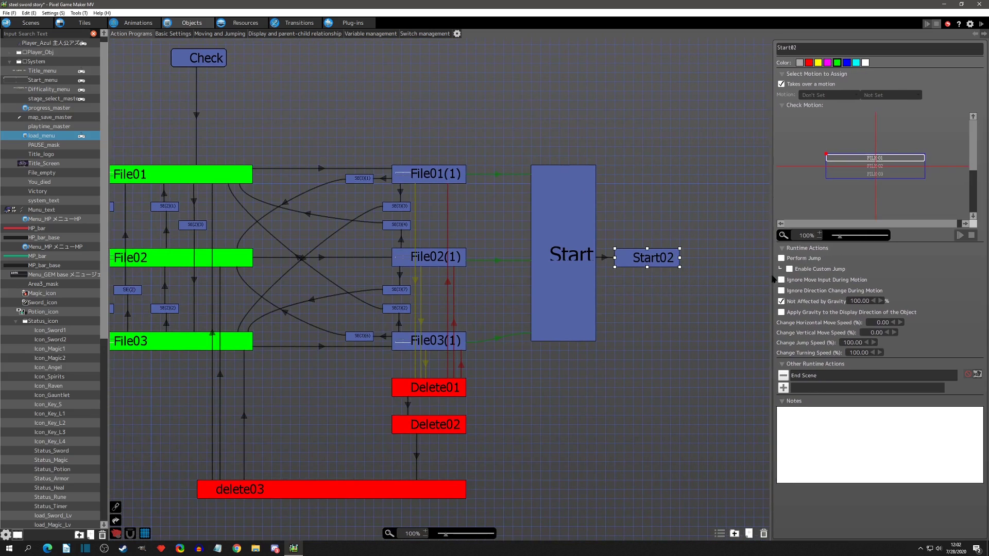
middle_click_drag(318, 292, 429, 294)
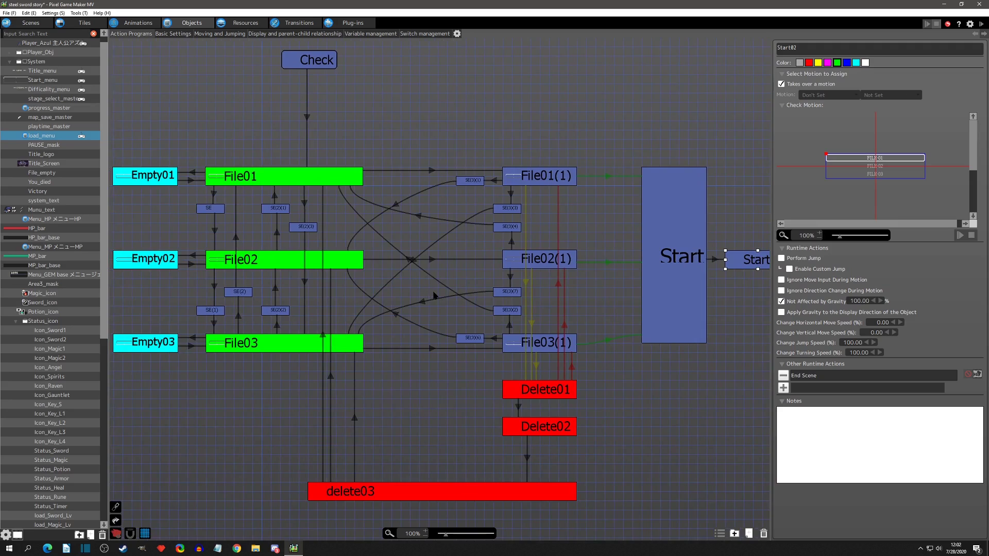
left_click(283, 177)
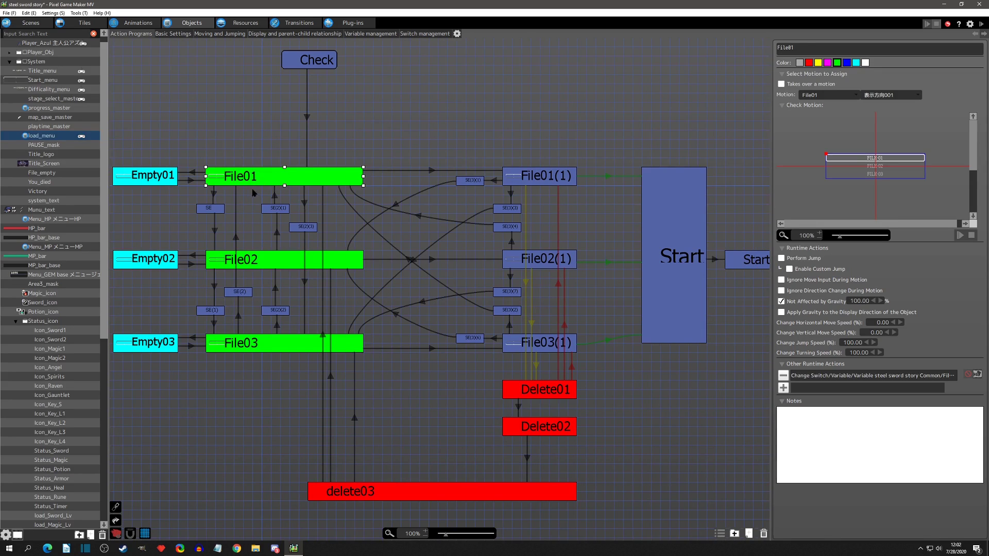
left_click(537, 179)
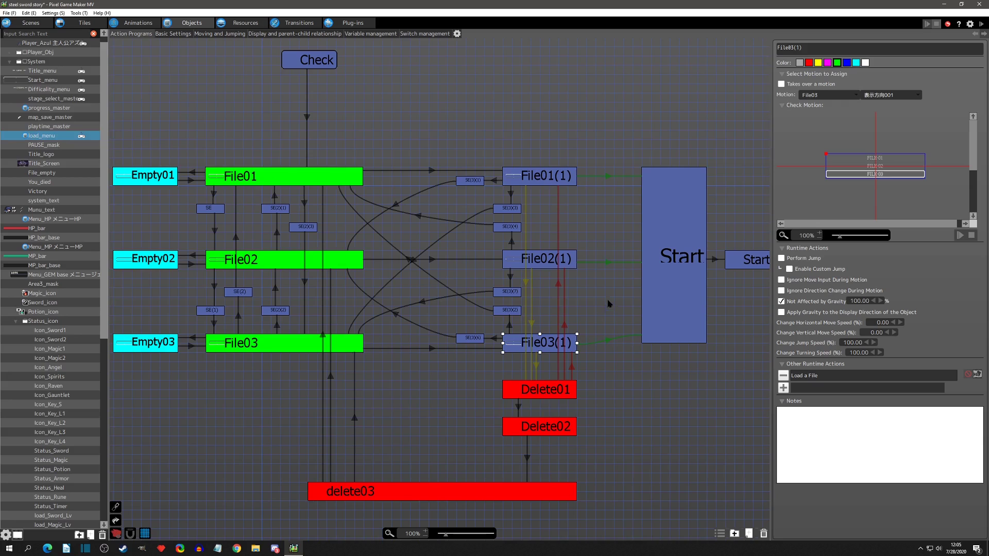
Step: Shift the Start02 action slightly away from Start and disable its End Scene runtime action
middle_click_drag(738, 272, 650, 275)
left_click(664, 267)
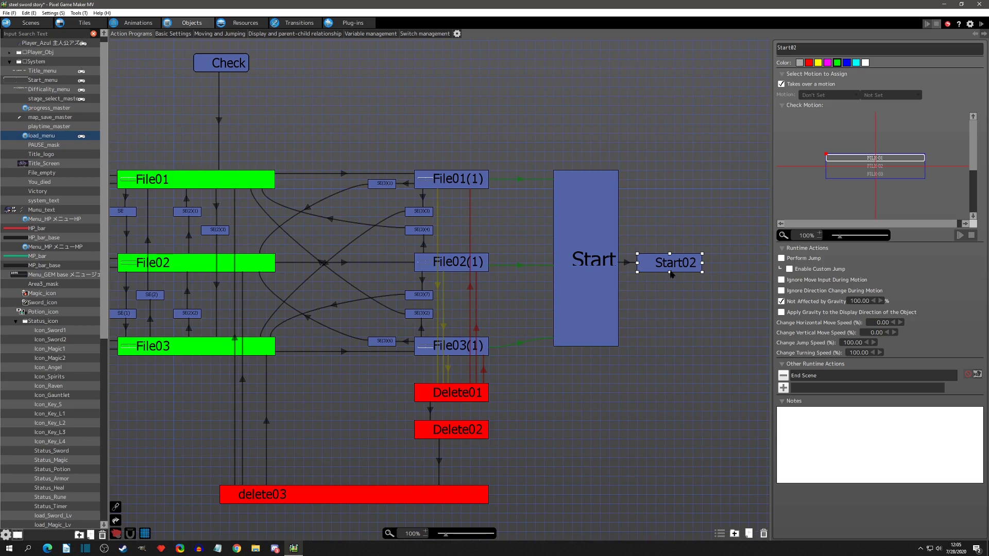
left_click_drag(672, 271, 685, 270)
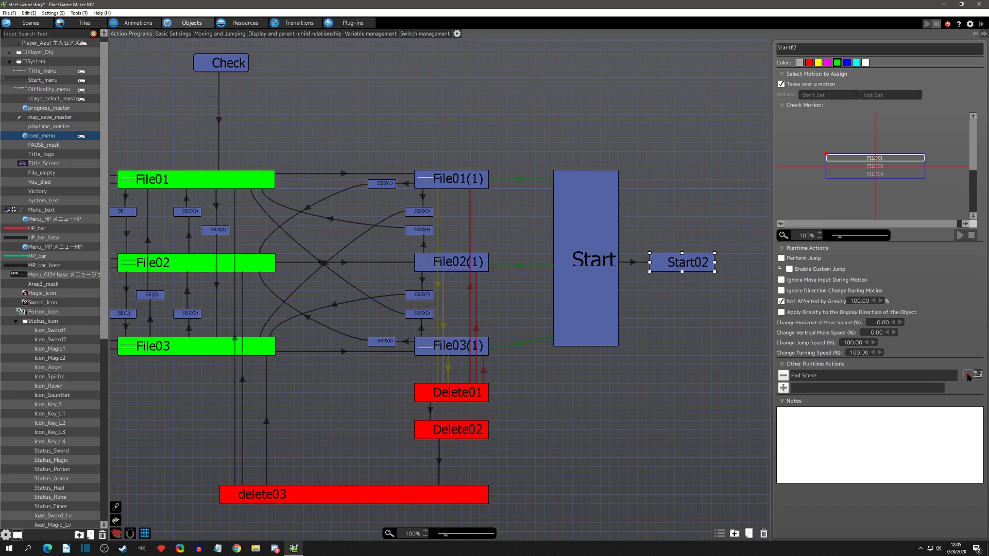
left_click(968, 374)
Step: Add a Change Switch/Variable action to Start02 that sets the steel sword story Common switch Load File to ON, and show its full description
left_click(783, 387)
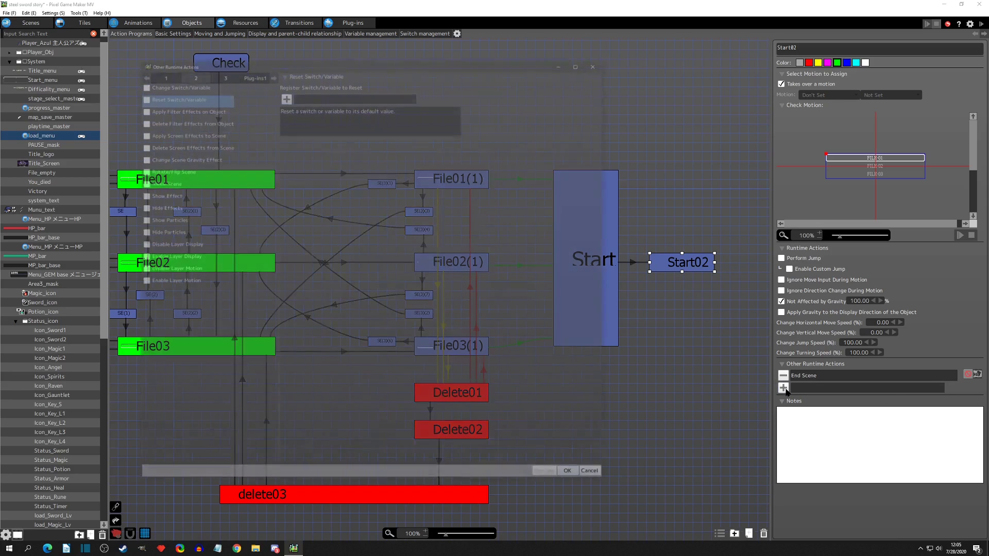
left_click(145, 85)
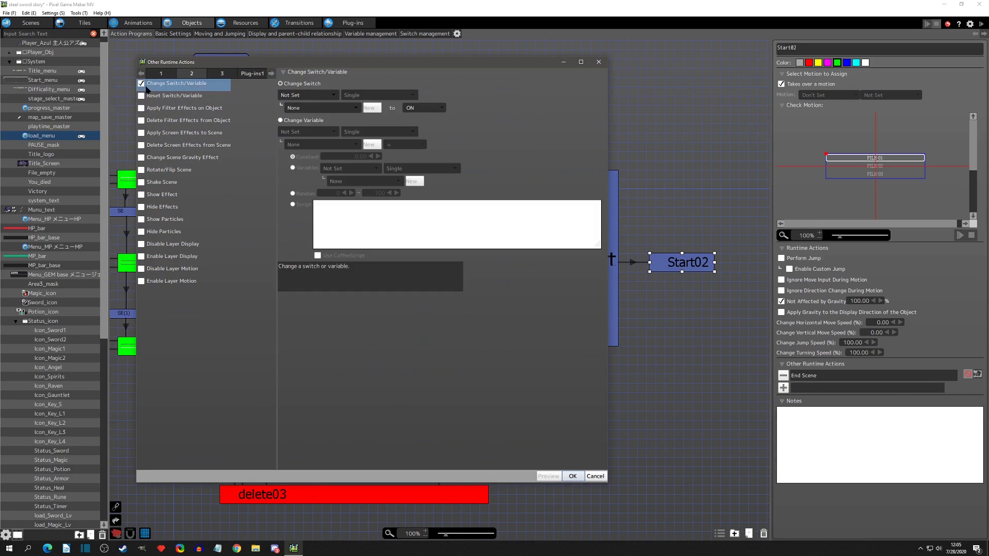
left_click(304, 96)
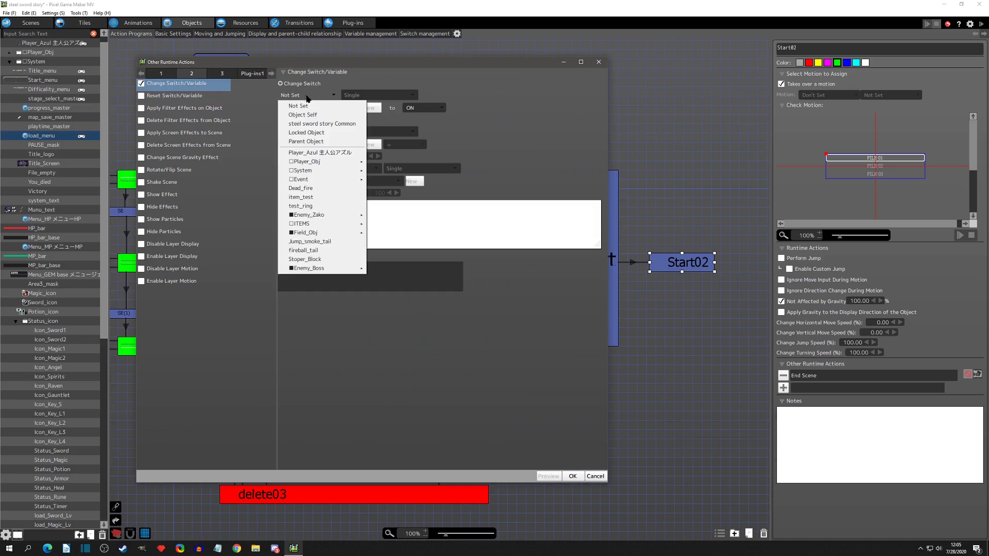
left_click(319, 124)
left_click(318, 108)
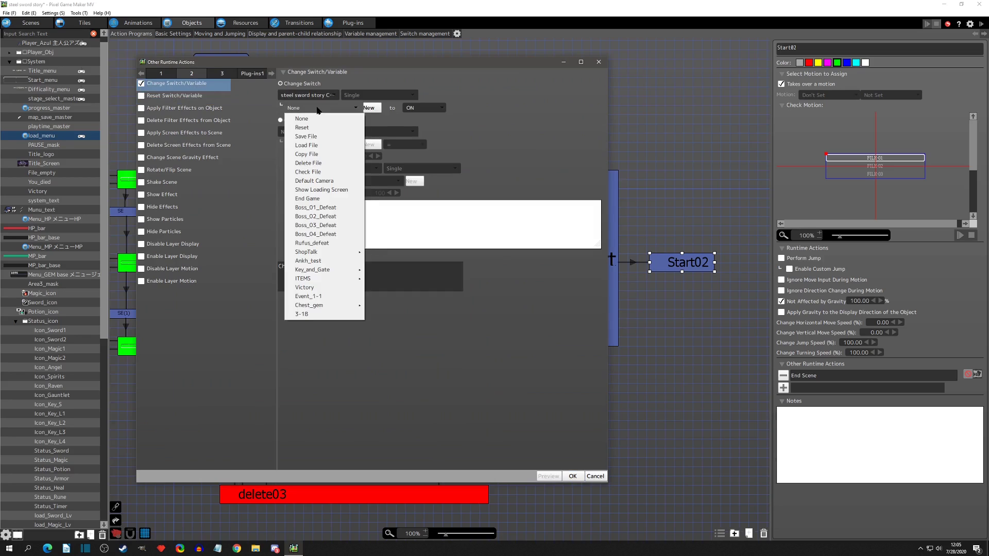
left_click(317, 146)
left_click(572, 476)
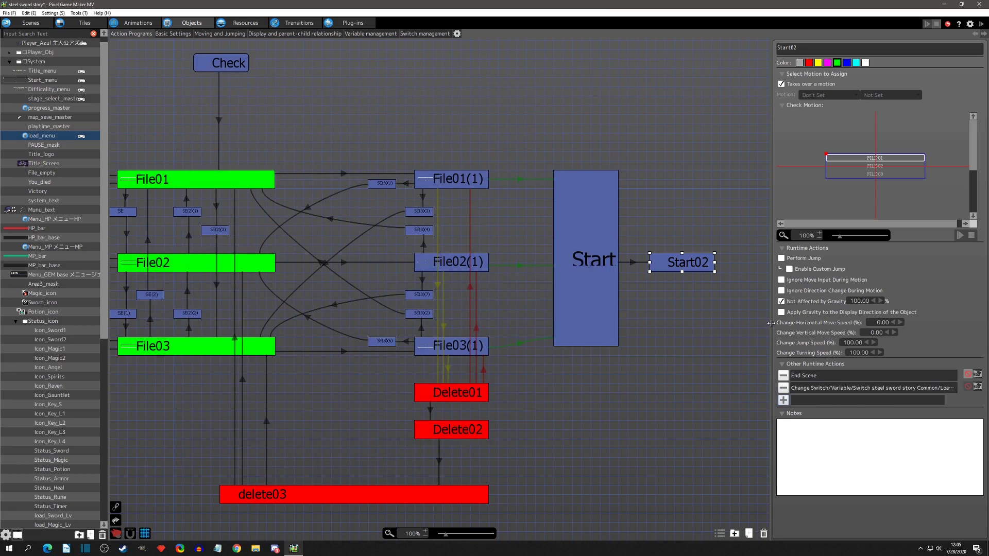
left_click_drag(771, 324, 718, 326)
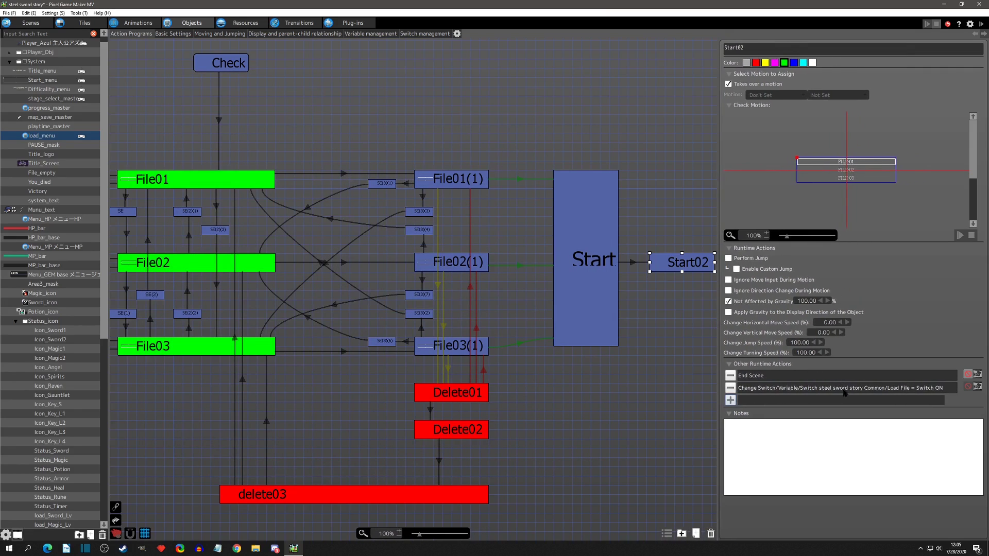
Step: Add a Load a File runtime action to Start02 and choose its screen sequence
left_click(480, 172)
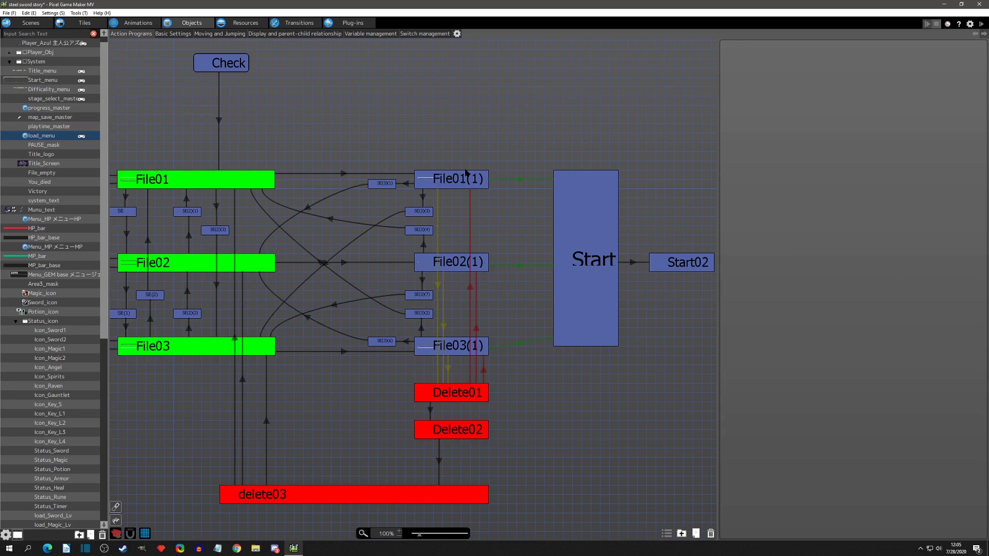
left_click(672, 264)
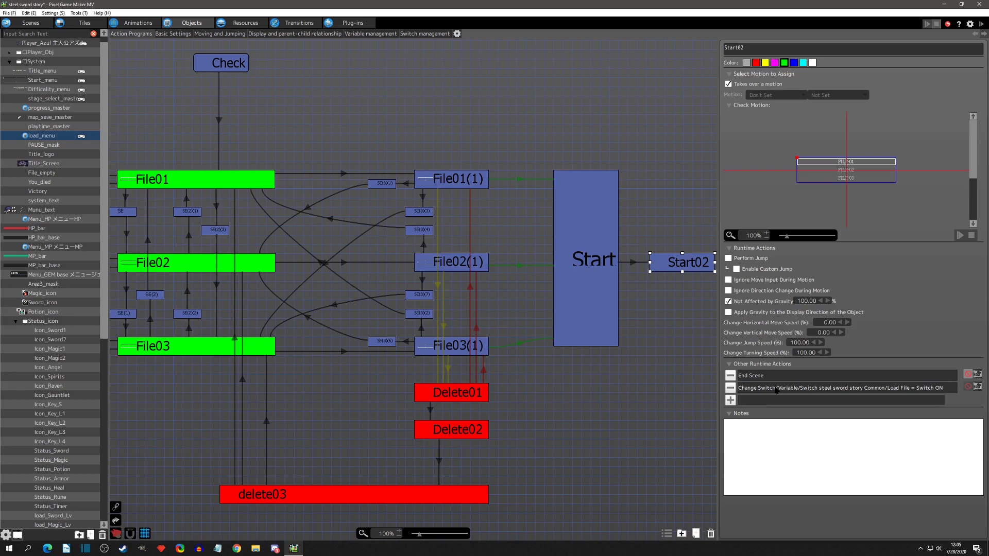
left_click(736, 400)
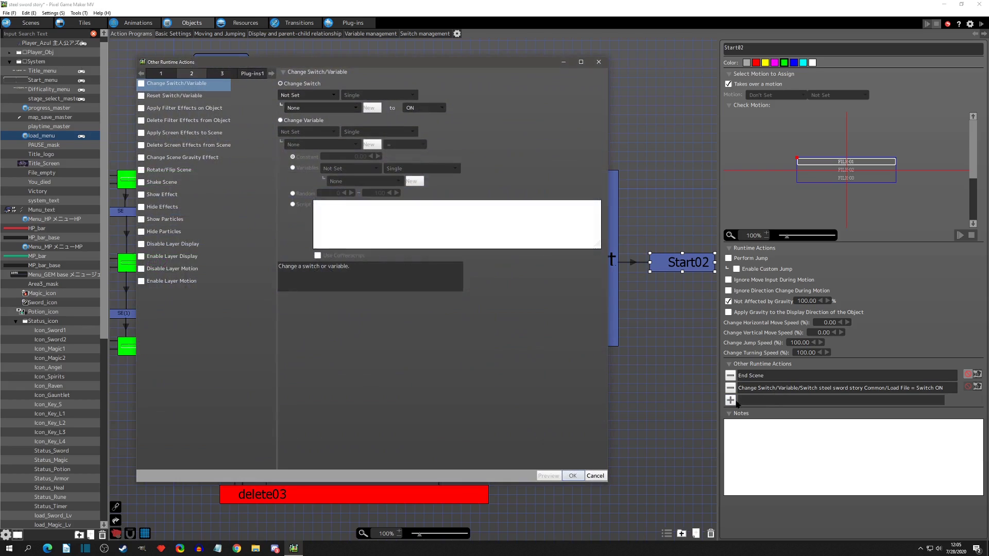
left_click(222, 73)
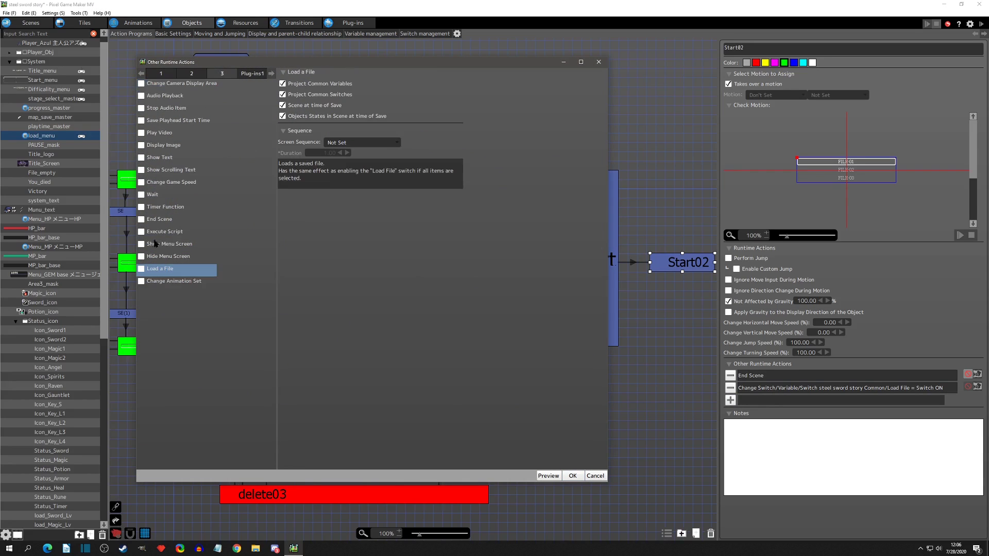
left_click(141, 270)
left_click(342, 143)
left_click(356, 160)
left_click(573, 475)
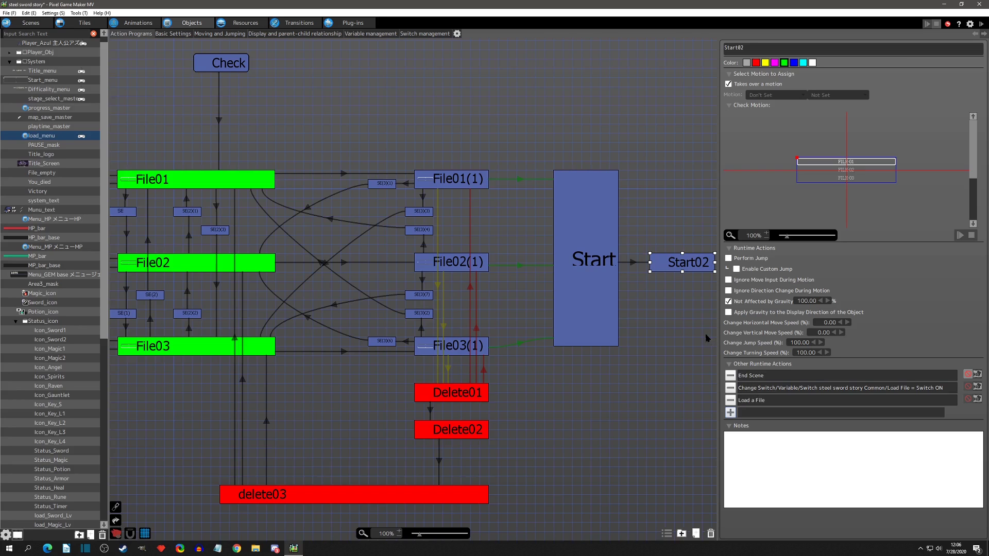
middle_click_drag(704, 331, 664, 337)
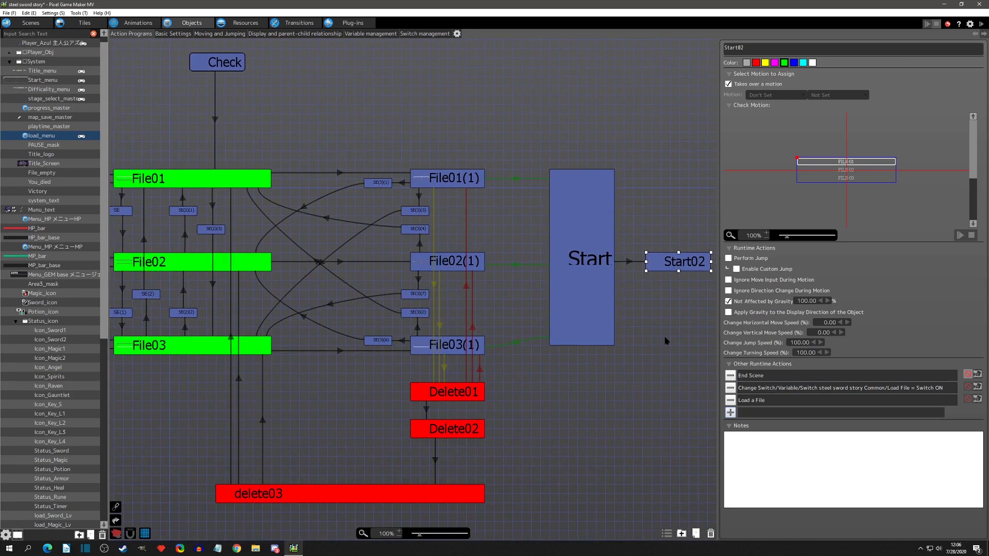